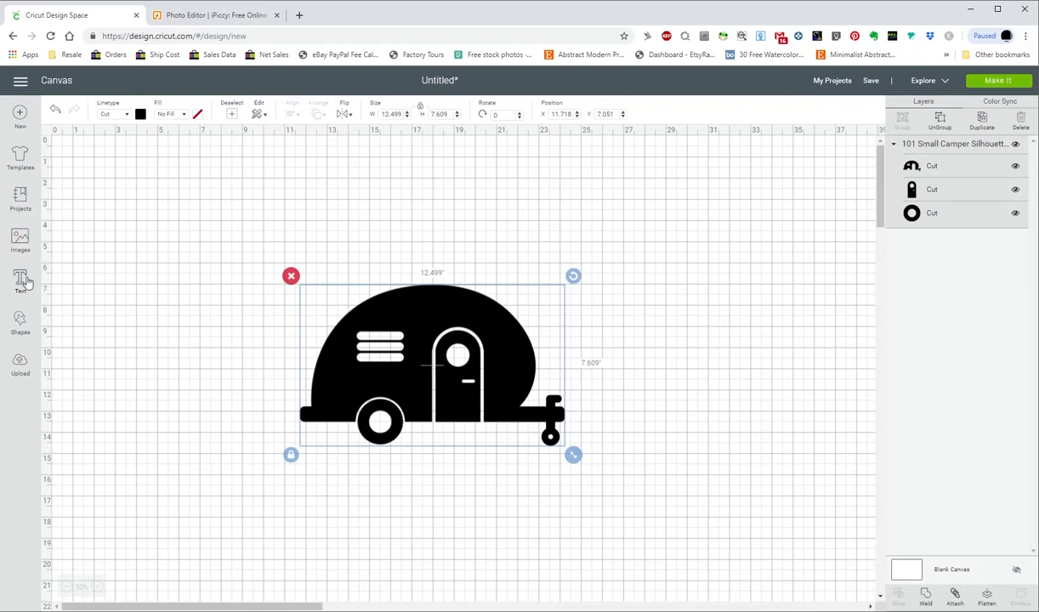
- Add the text "HAPPY", enlarge it to about 10 in wide and place it above the camper
{"action": "left_click", "coordinate": [20, 281]}
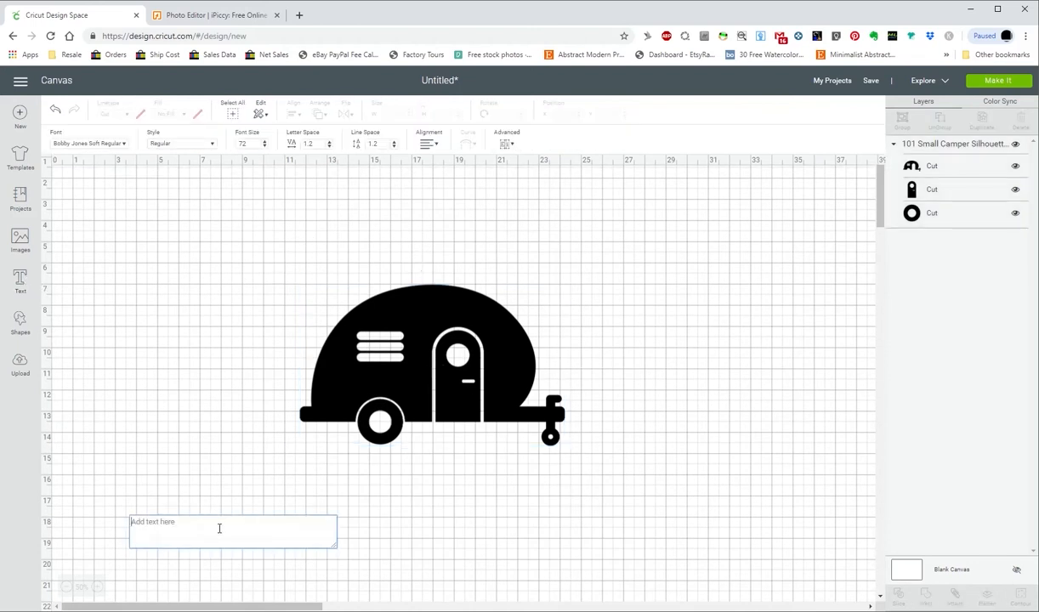
{"action": "type", "text": "HAPPY"}
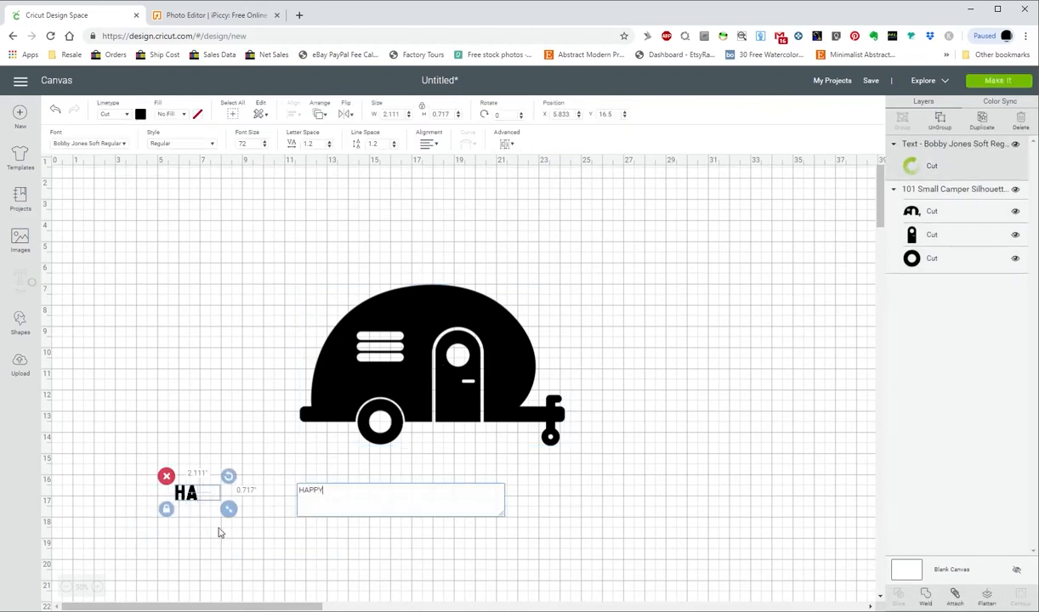
{"action": "left_click_drag", "start_coordinate": [217, 484], "coordinate": [626, 342]}
{"action": "left_click_drag", "start_coordinate": [553, 266], "coordinate": [482, 244]}
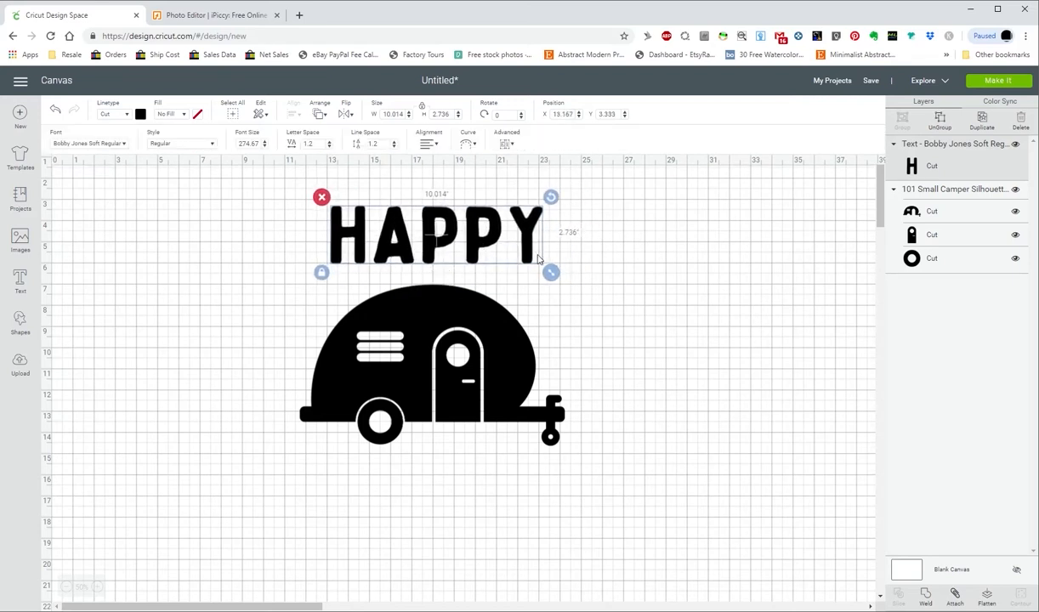
- Enlarge the HAPPY text to about 12.9 in wide and position it just above the camper's roof
{"action": "left_click_drag", "start_coordinate": [553, 274], "coordinate": [595, 289]}
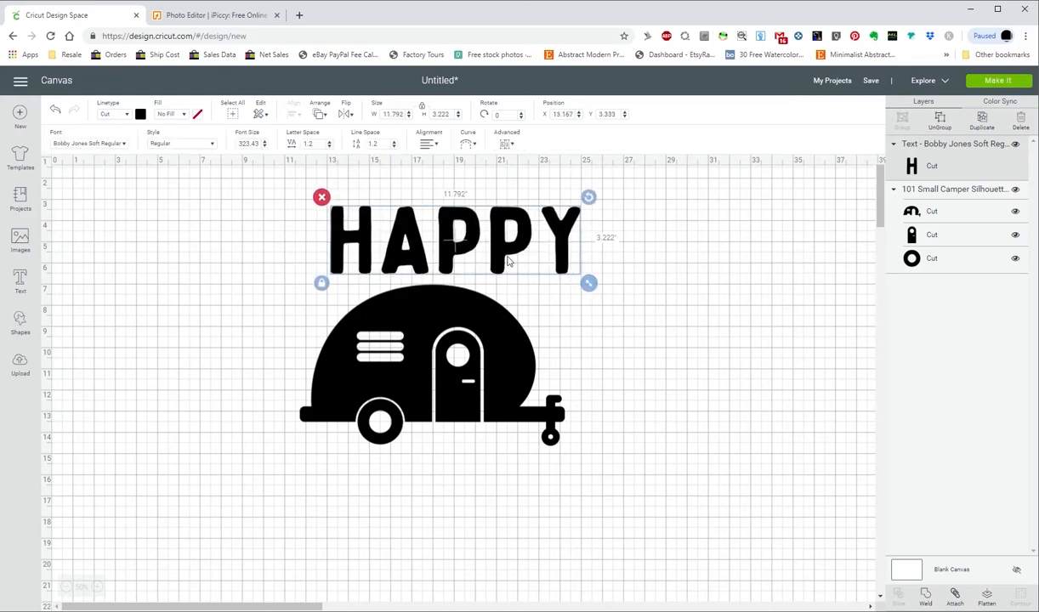
{"action": "left_click_drag", "start_coordinate": [486, 245], "coordinate": [485, 257]}
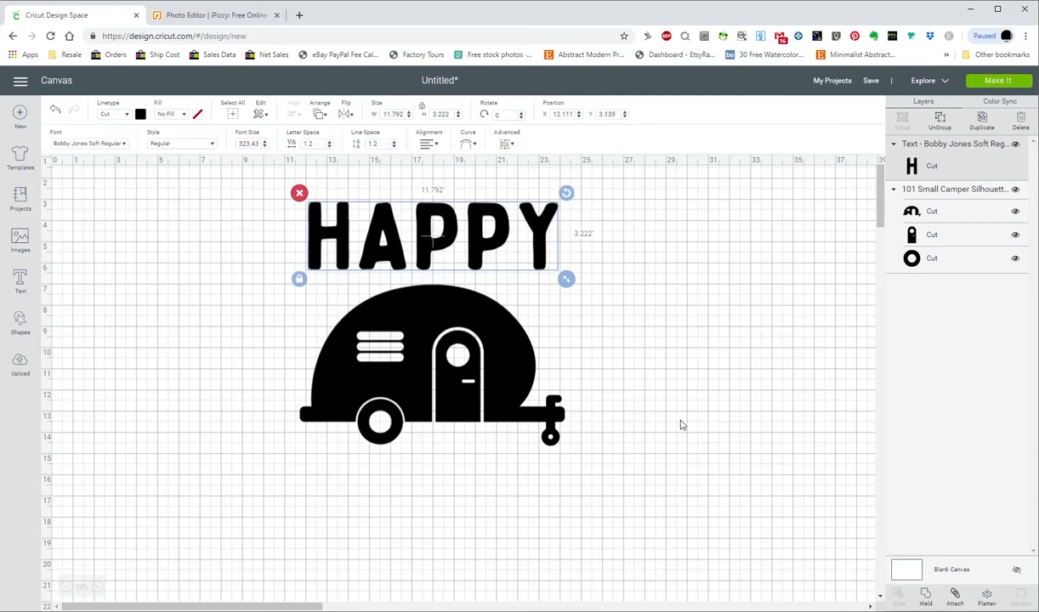
{"action": "left_click_drag", "start_coordinate": [567, 279], "coordinate": [578, 280]}
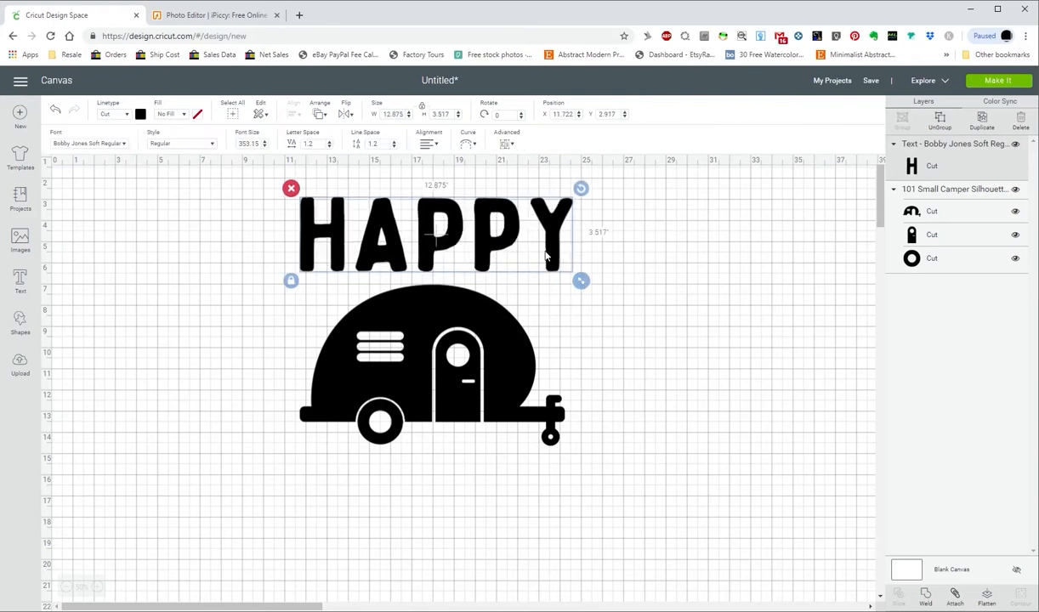
{"action": "left_click", "coordinate": [659, 409]}
{"action": "left_click_drag", "start_coordinate": [425, 263], "coordinate": [422, 265]}
{"action": "left_click", "coordinate": [733, 383]}
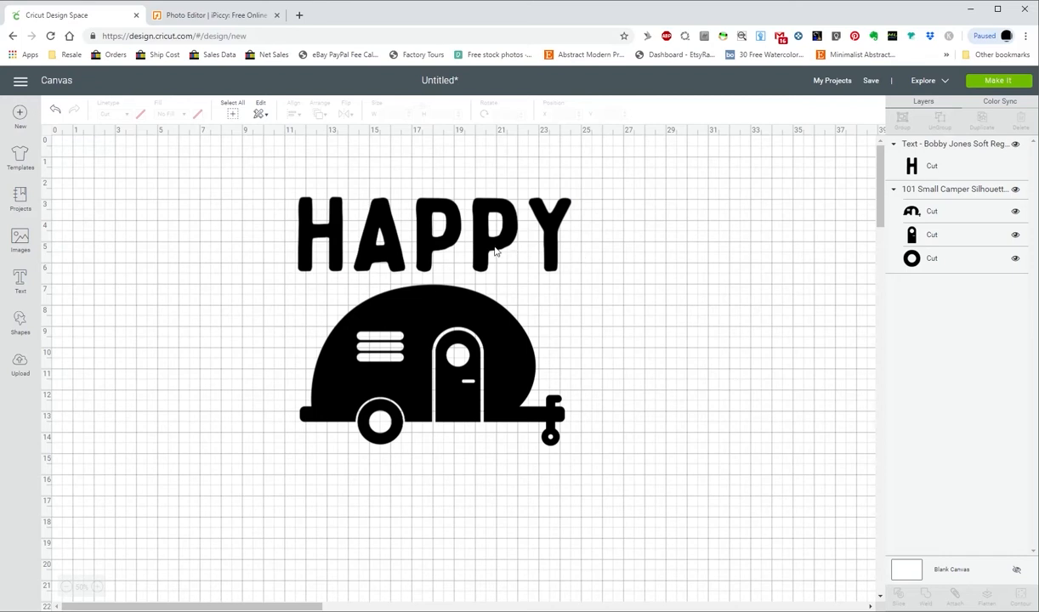
- Center the HAPPY text and the camper horizontally on each other
{"action": "left_click_drag", "start_coordinate": [492, 484], "coordinate": [367, 242]}
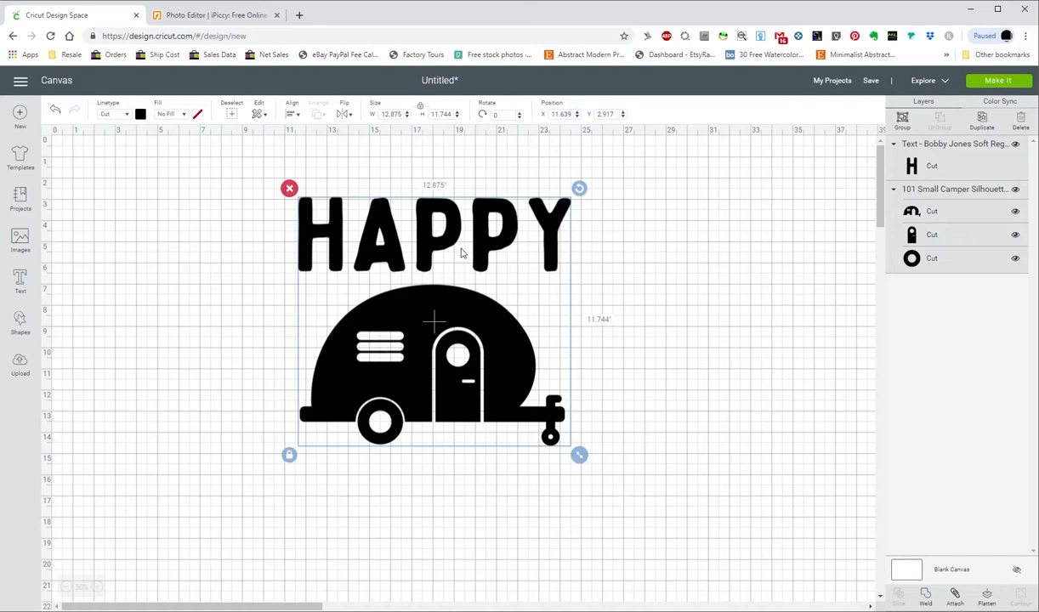
{"action": "left_click", "coordinate": [289, 115]}
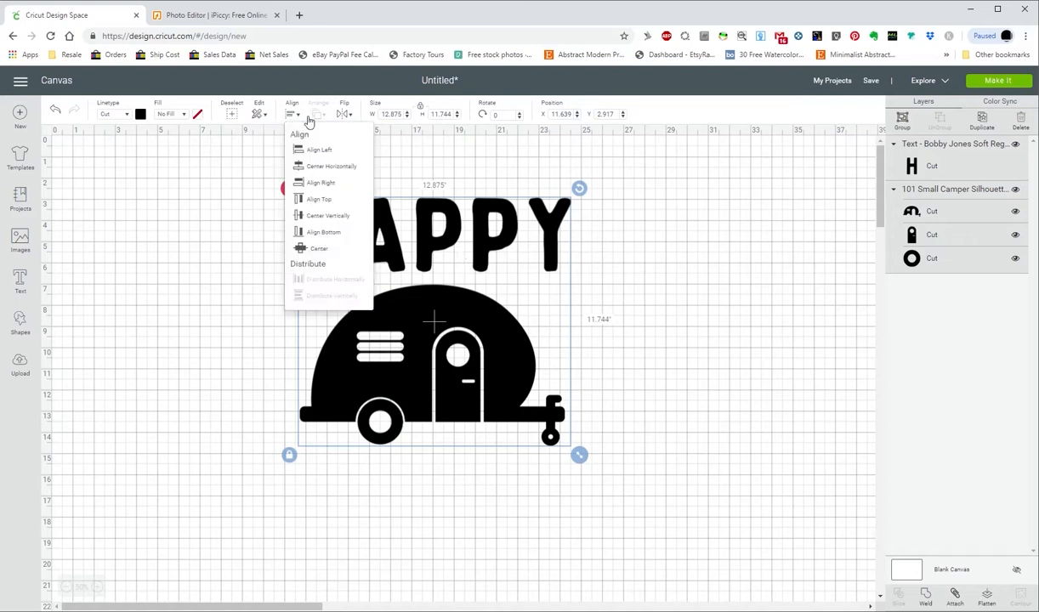
{"action": "left_click", "coordinate": [359, 170]}
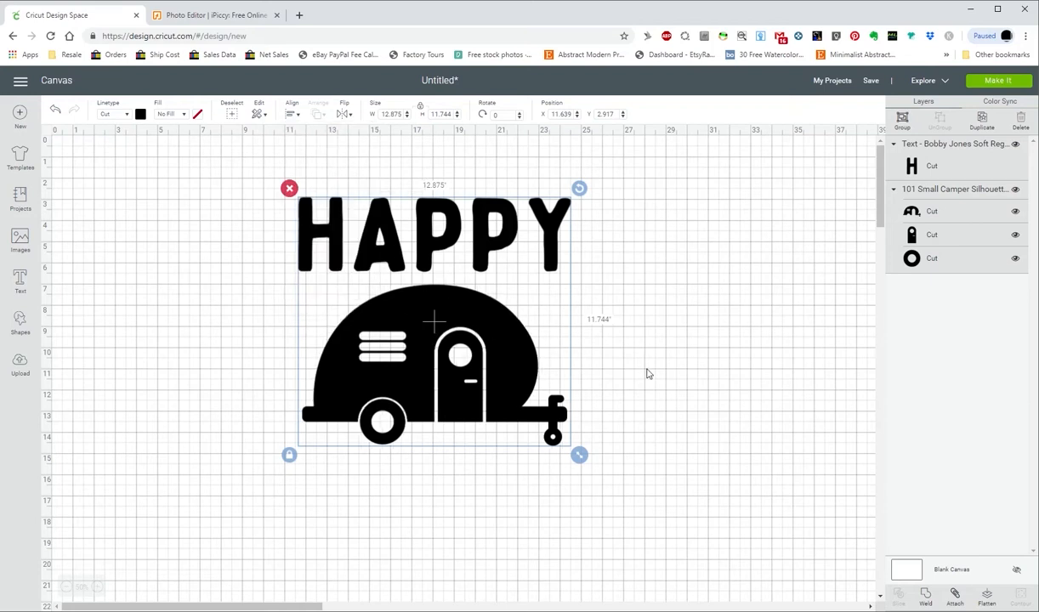
{"action": "left_click", "coordinate": [638, 327]}
- Curve the HAPPY text into an upward arch with a diameter of about 24.8
{"action": "left_click", "coordinate": [441, 242]}
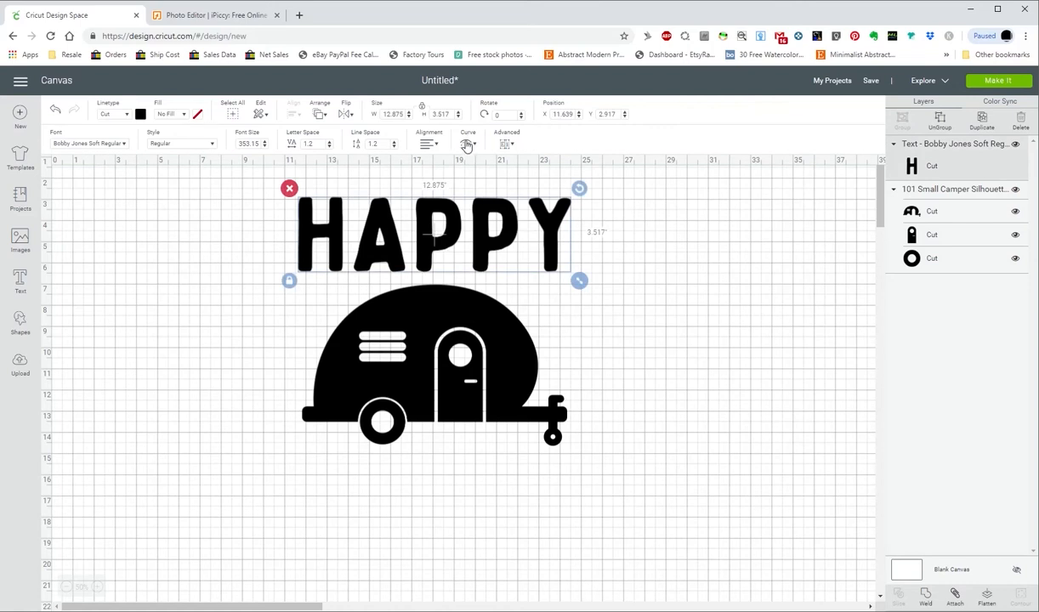
{"action": "left_click", "coordinate": [466, 145]}
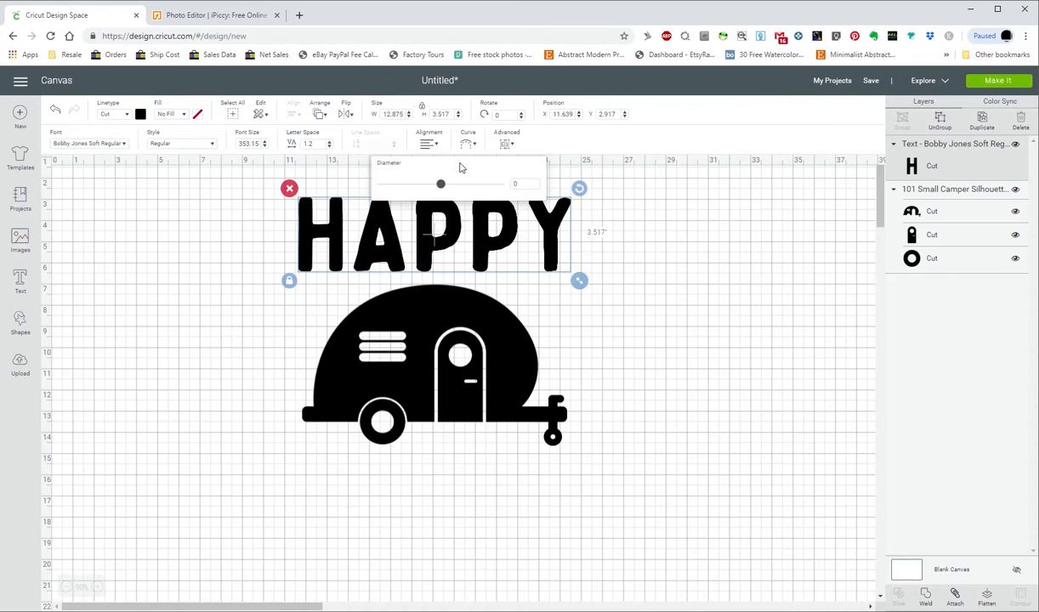
{"action": "left_click_drag", "start_coordinate": [442, 186], "coordinate": [477, 188]}
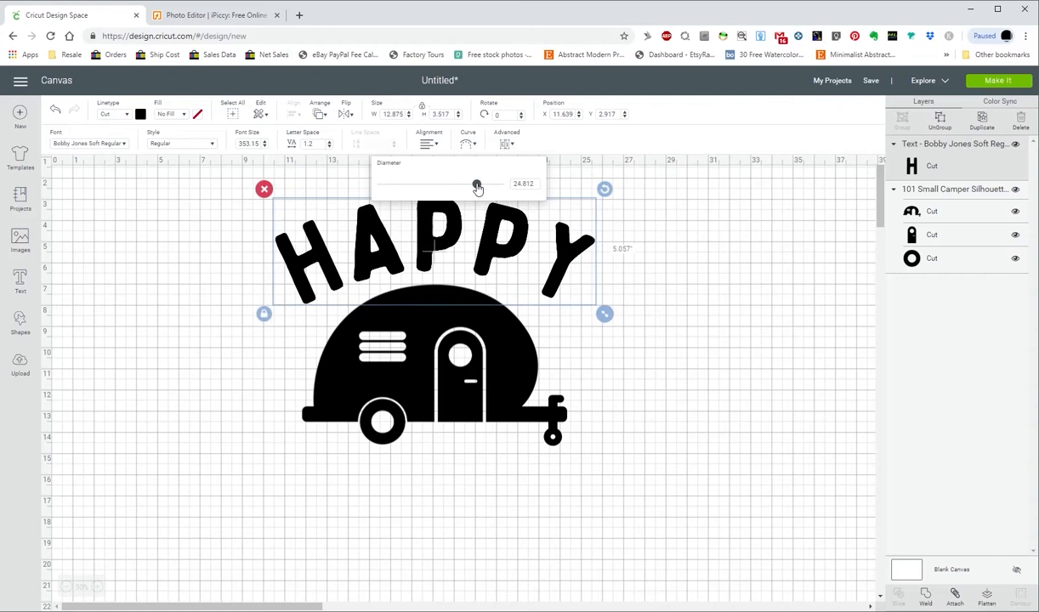
{"action": "left_click", "coordinate": [637, 197]}
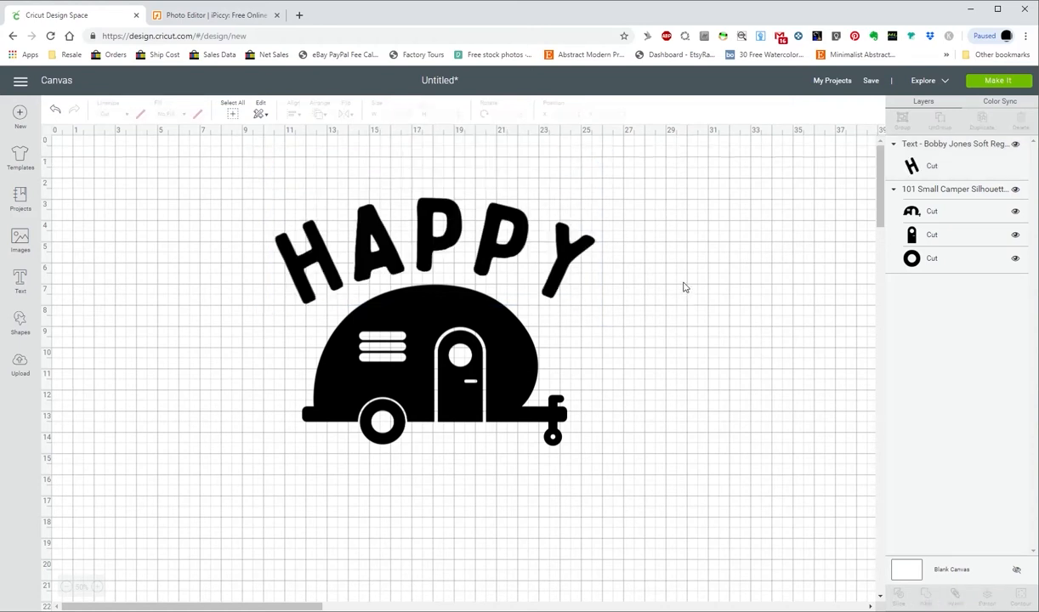
- Nudge the arched HAPPY text up in small increments to a Y position of about 2.25
{"action": "left_click", "coordinate": [510, 255]}
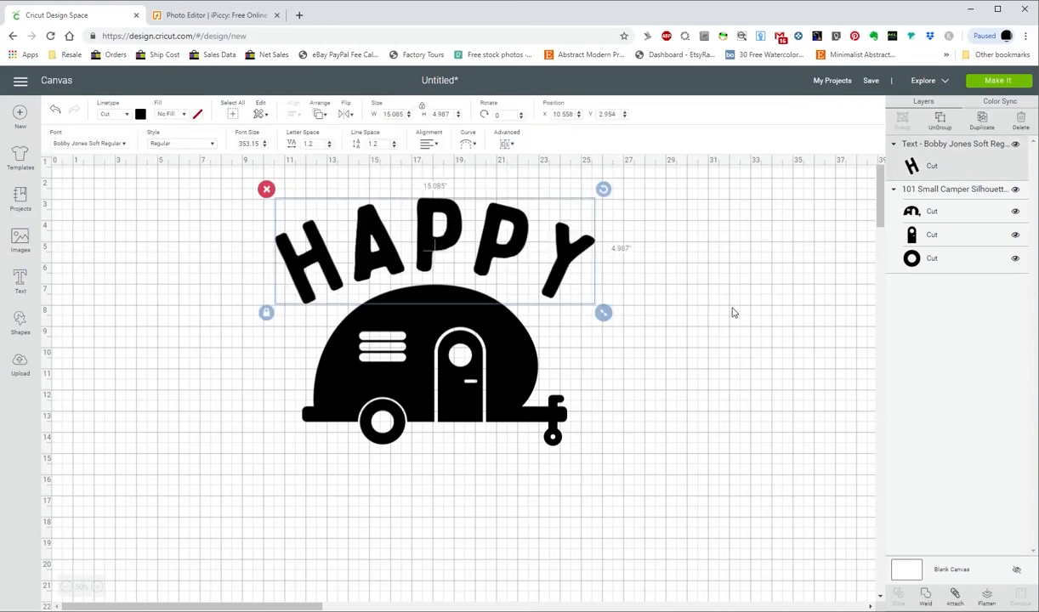
{"action": "key", "text": "Up"}
{"action": "key", "text": "Up"}
{"action": "key", "text": "Up"}
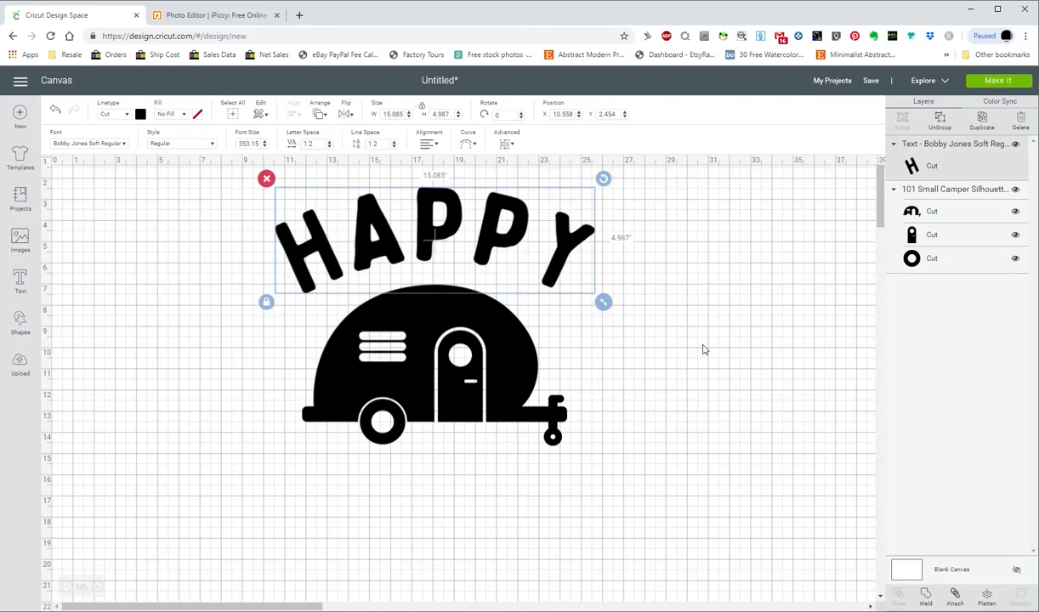
{"action": "left_click", "coordinate": [669, 346]}
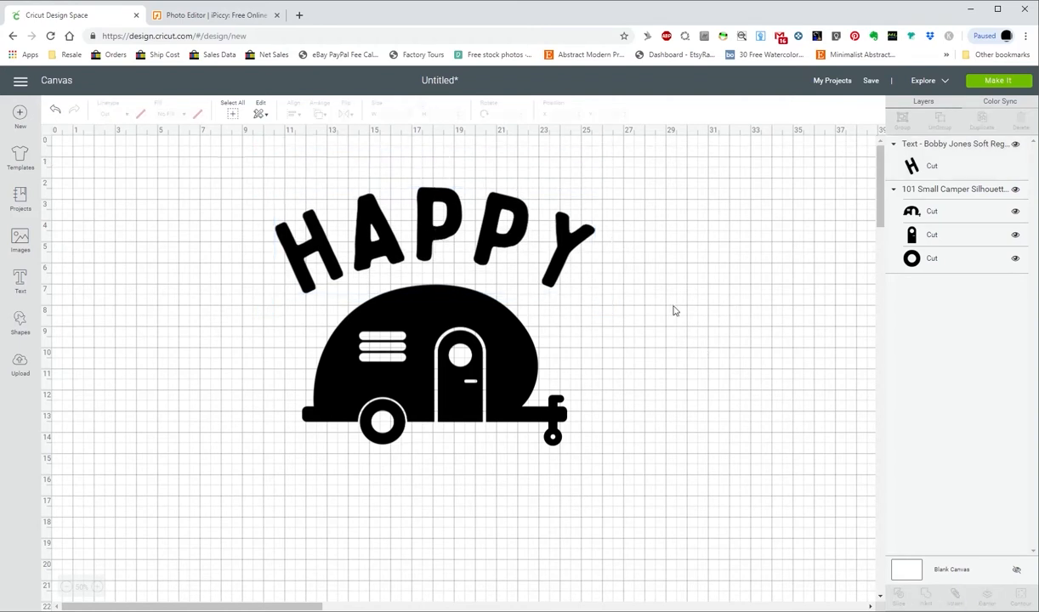
{"action": "left_click", "coordinate": [439, 236]}
{"action": "key", "text": "Up"}
{"action": "key", "text": "Up"}
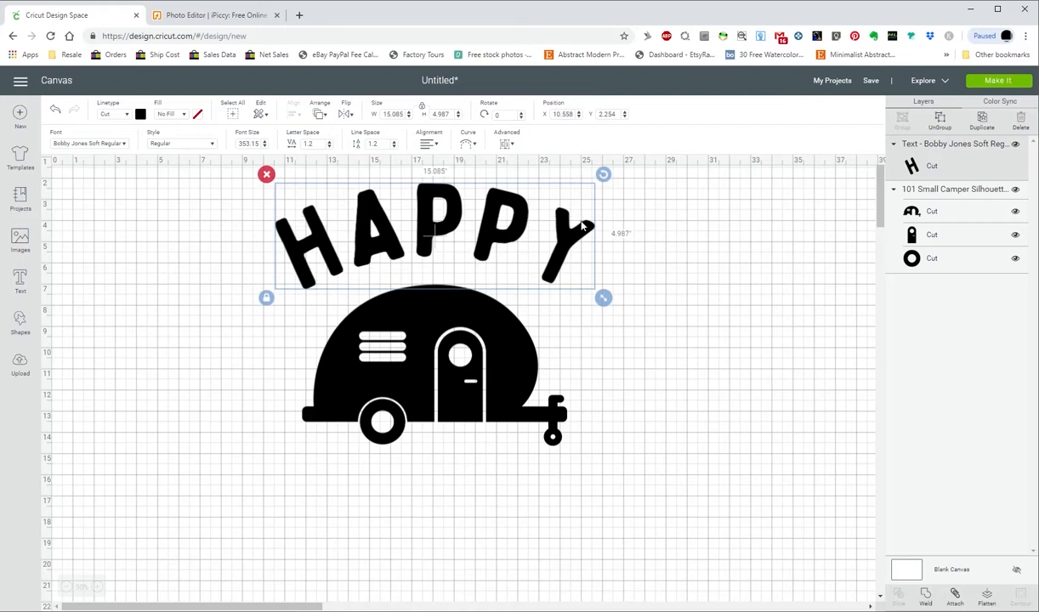
- Flatten the arch of the HAPPY text to a curve diameter of about 32.5
{"action": "left_click", "coordinate": [466, 143]}
{"action": "left_click_drag", "start_coordinate": [478, 185], "coordinate": [474, 184]}
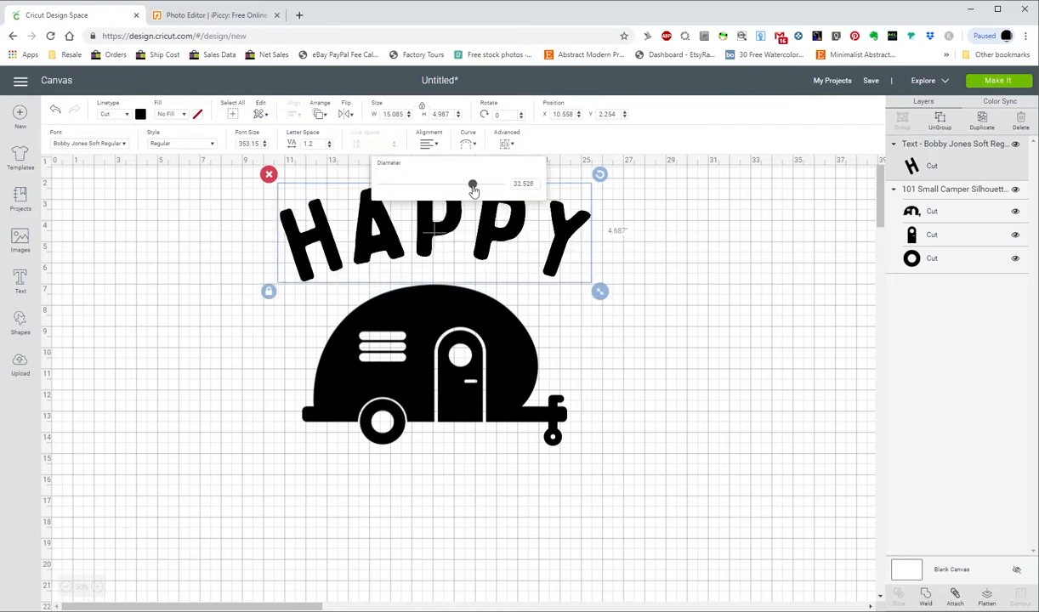
{"action": "left_click", "coordinate": [721, 342]}
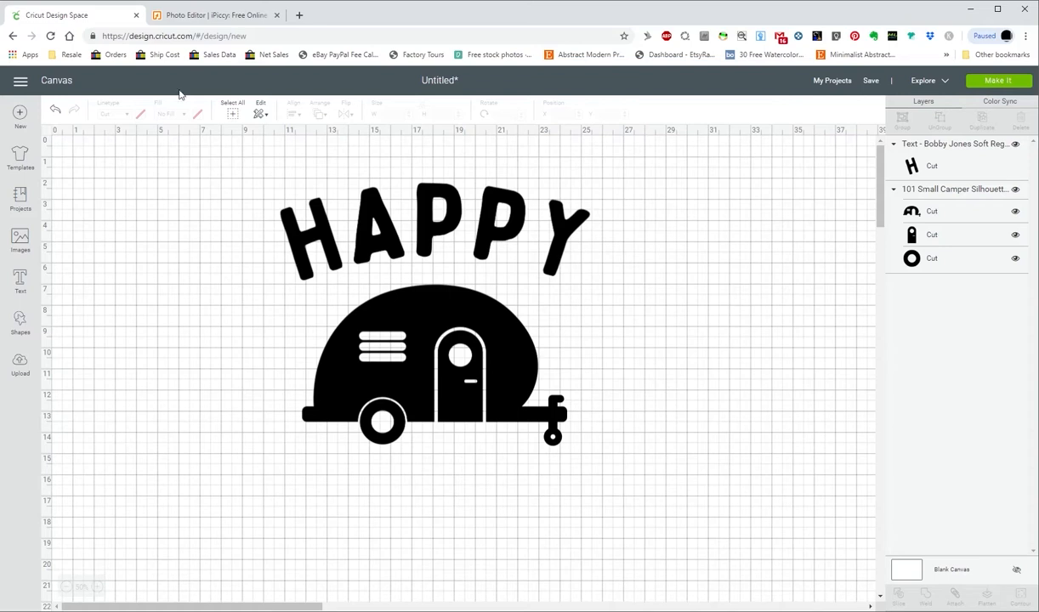
- Add the text "CAMPER", enlarge it to about 21.5 in wide and place it below the camper
{"action": "left_click", "coordinate": [18, 280]}
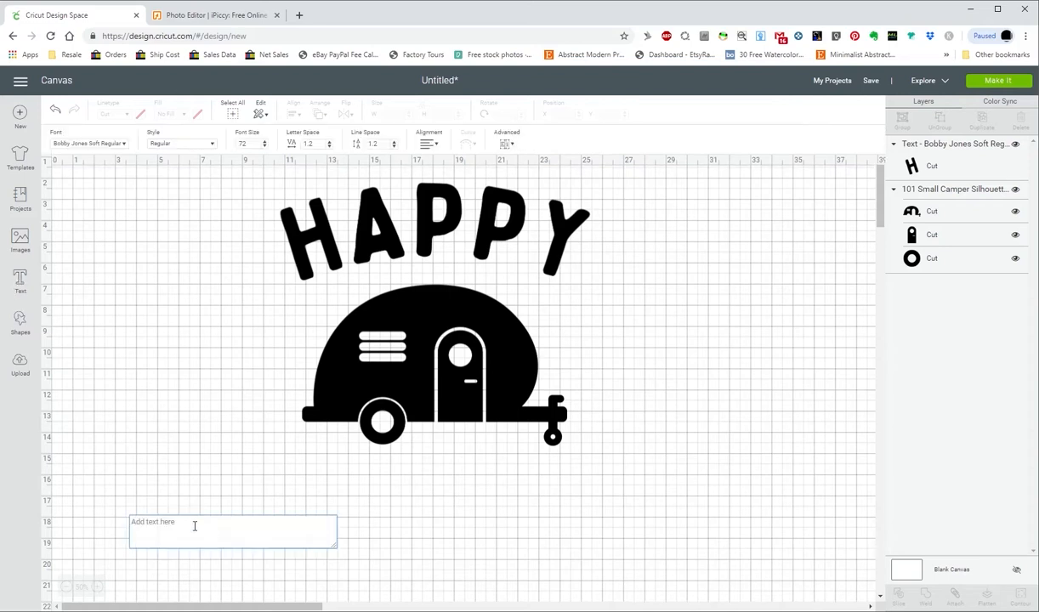
{"action": "type", "text": "CAMPER"}
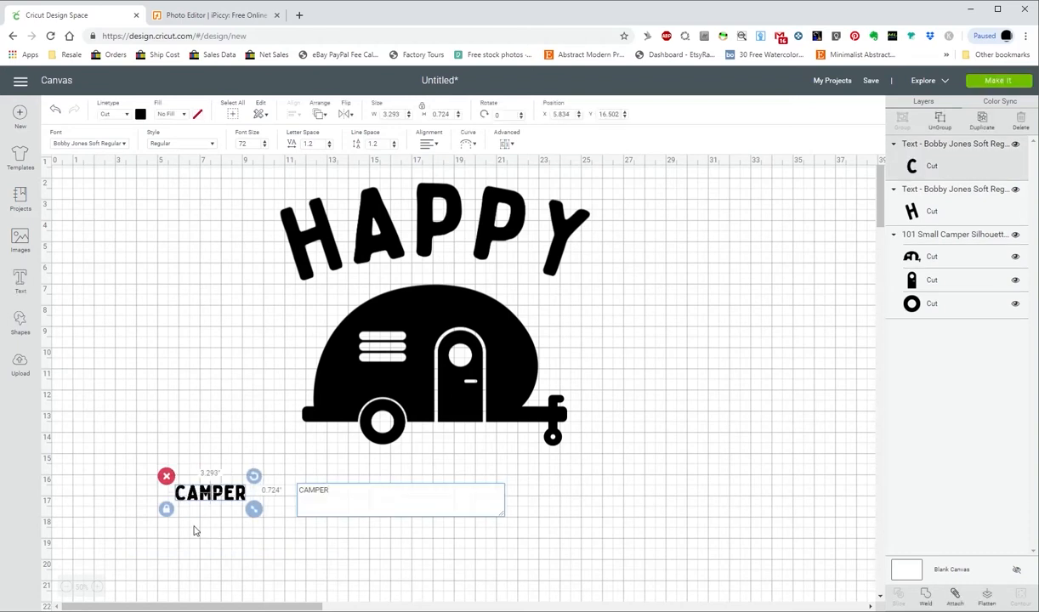
{"action": "left_click_drag", "start_coordinate": [253, 508], "coordinate": [515, 575]}
{"action": "left_click_drag", "start_coordinate": [379, 532], "coordinate": [468, 525]}
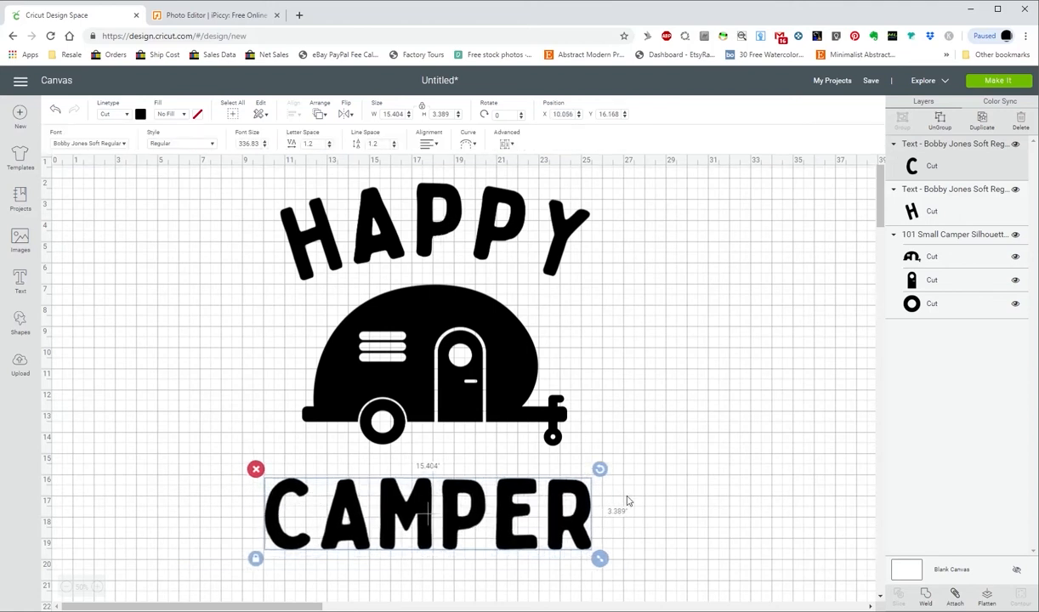
{"action": "left_click_drag", "start_coordinate": [600, 559], "coordinate": [721, 600]}
{"action": "left_click_drag", "start_coordinate": [577, 548], "coordinate": [537, 549]}
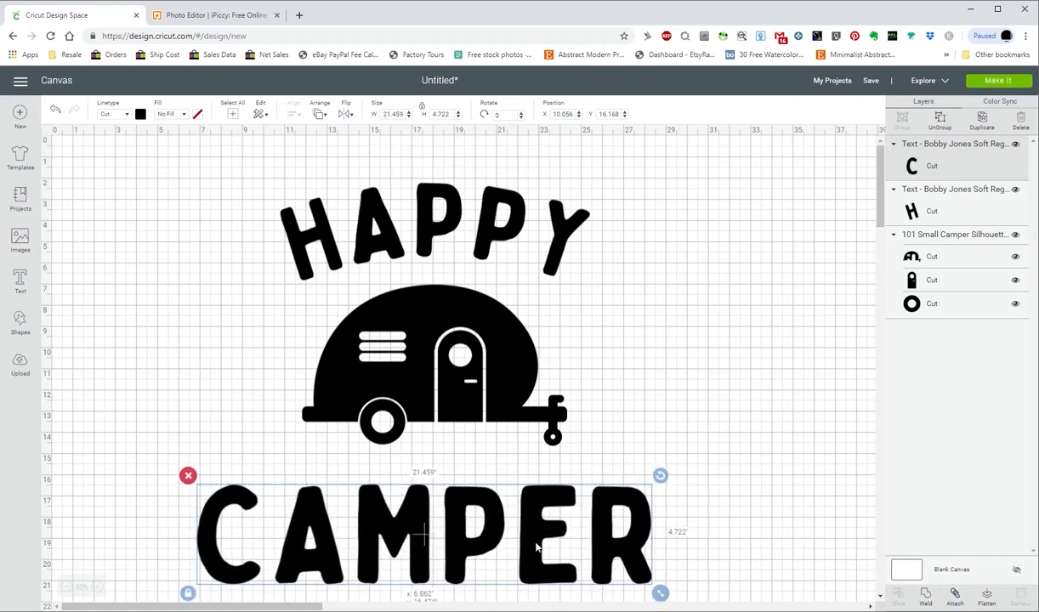
- Center the HAPPY text, the camper and the CAMPER text horizontally on each other
{"action": "left_click_drag", "start_coordinate": [188, 215], "coordinate": [550, 542]}
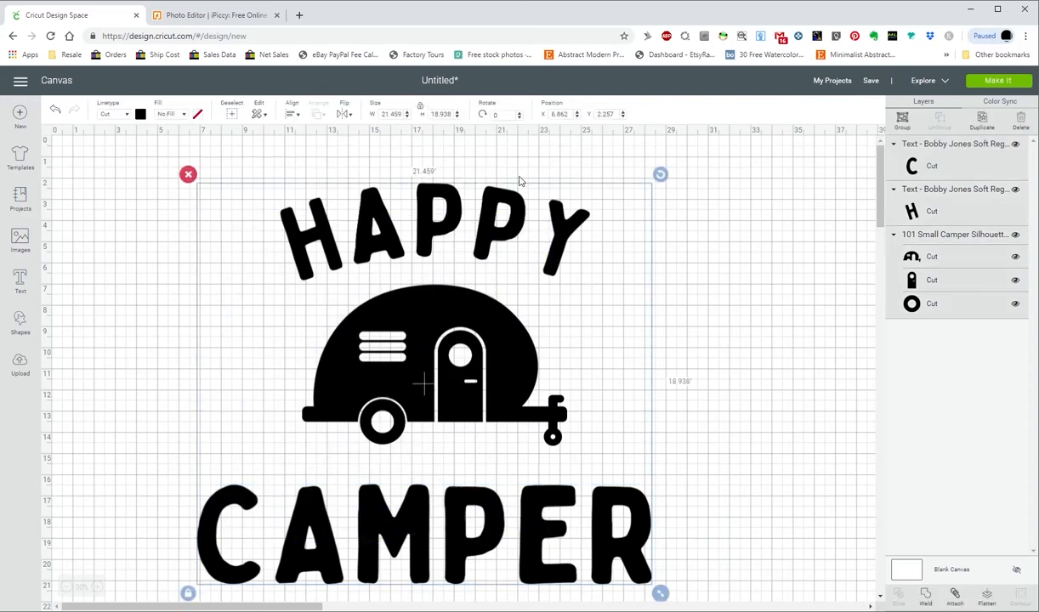
{"action": "left_click", "coordinate": [287, 116]}
{"action": "left_click", "coordinate": [341, 167]}
{"action": "left_click", "coordinate": [692, 425]}
{"action": "scroll", "coordinate": [737, 454], "scroll_direction": "down", "scroll_amount": 2}
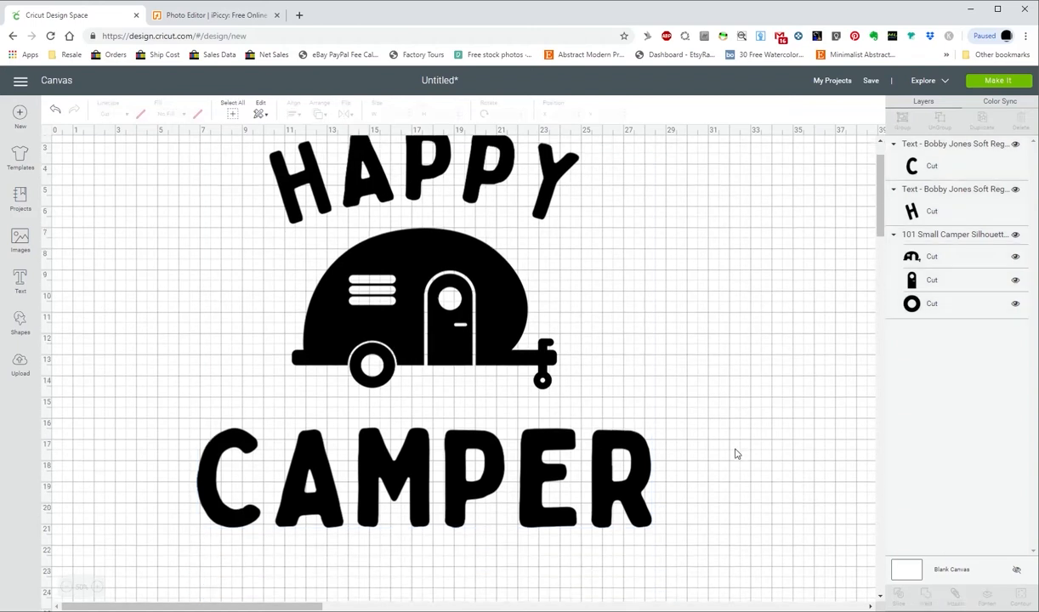
{"action": "scroll", "coordinate": [882, 215], "scroll_direction": "up", "scroll_amount": 1}
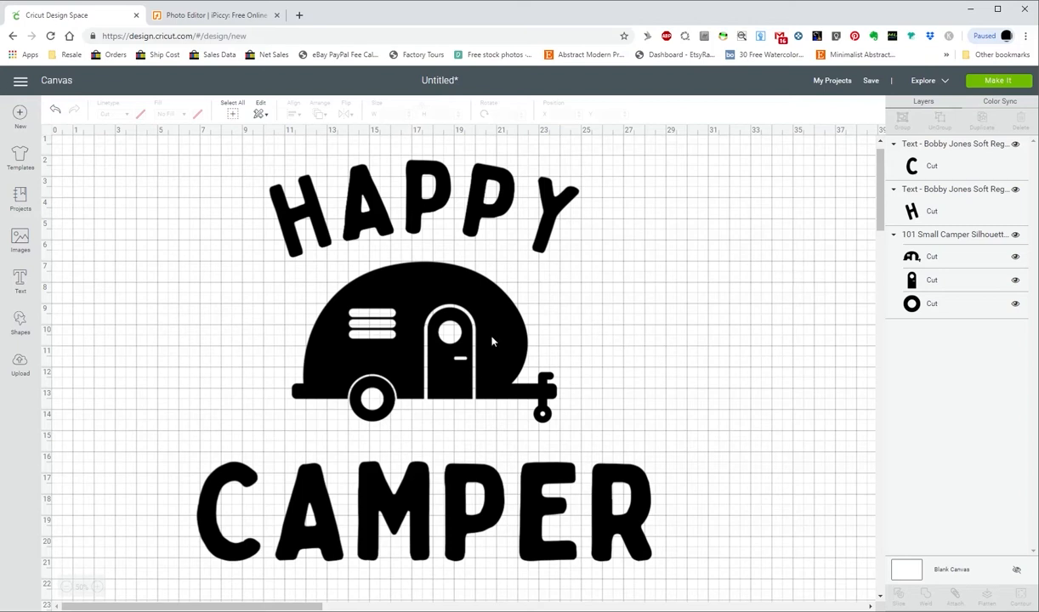
- Add the text "little", enlarge it to about 11 in wide and place it to the left of the camper
{"action": "left_click", "coordinate": [20, 276]}
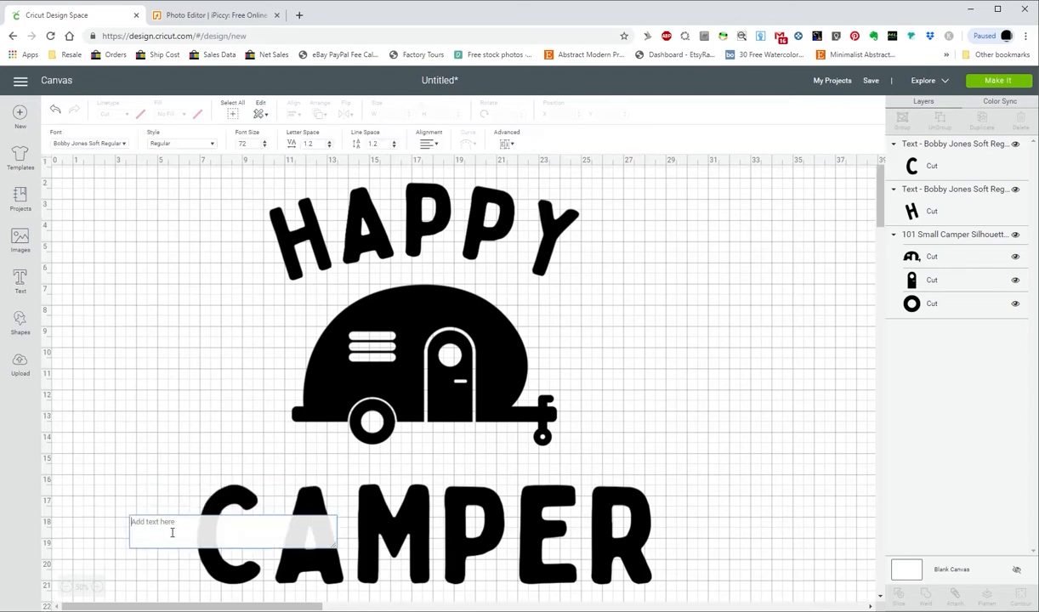
{"action": "type", "text": "little"}
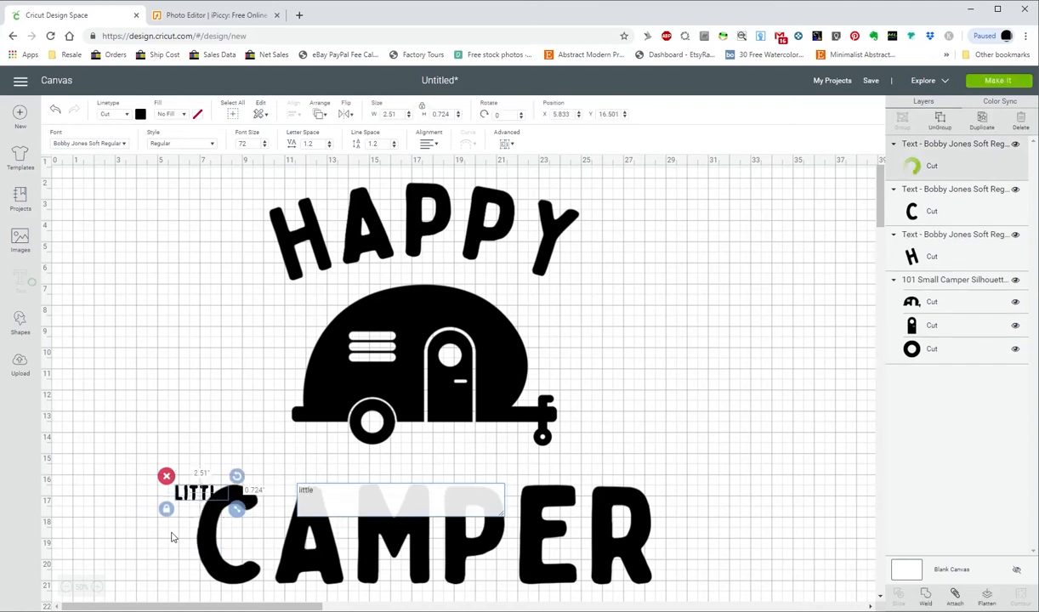
{"action": "left_click_drag", "start_coordinate": [244, 510], "coordinate": [416, 560]}
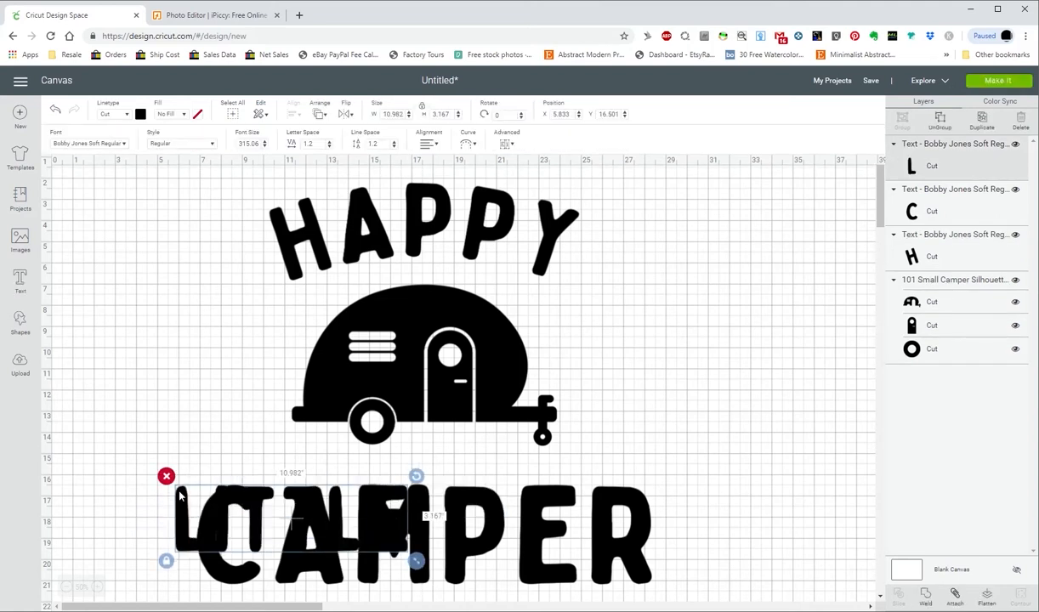
{"action": "left_click_drag", "start_coordinate": [183, 505], "coordinate": [79, 323]}
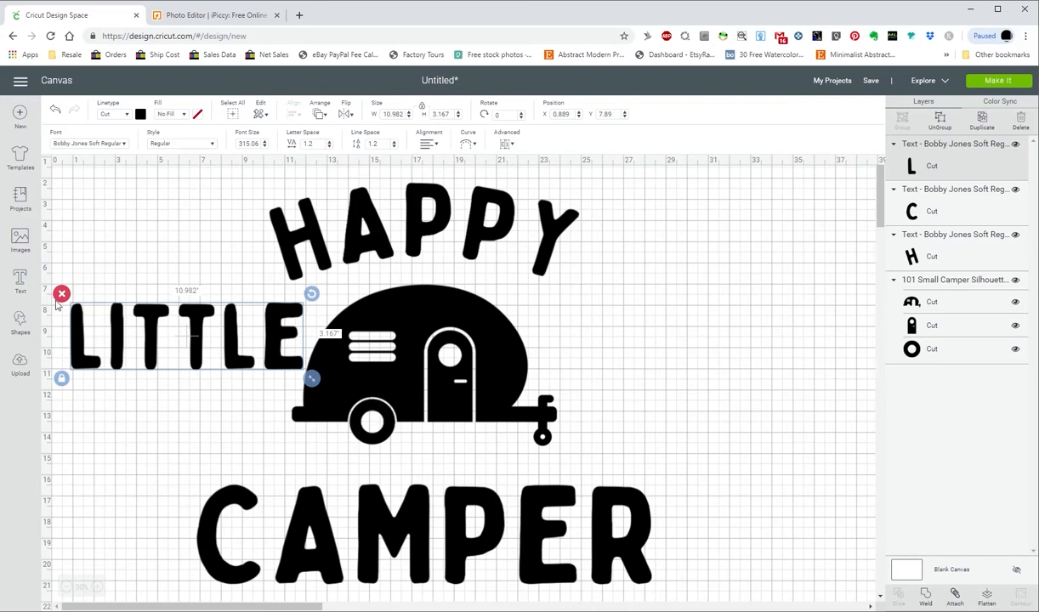
- Find the micheline font by searching system fonts for "mich" and apply it to the word "little"
{"action": "left_click", "coordinate": [85, 143]}
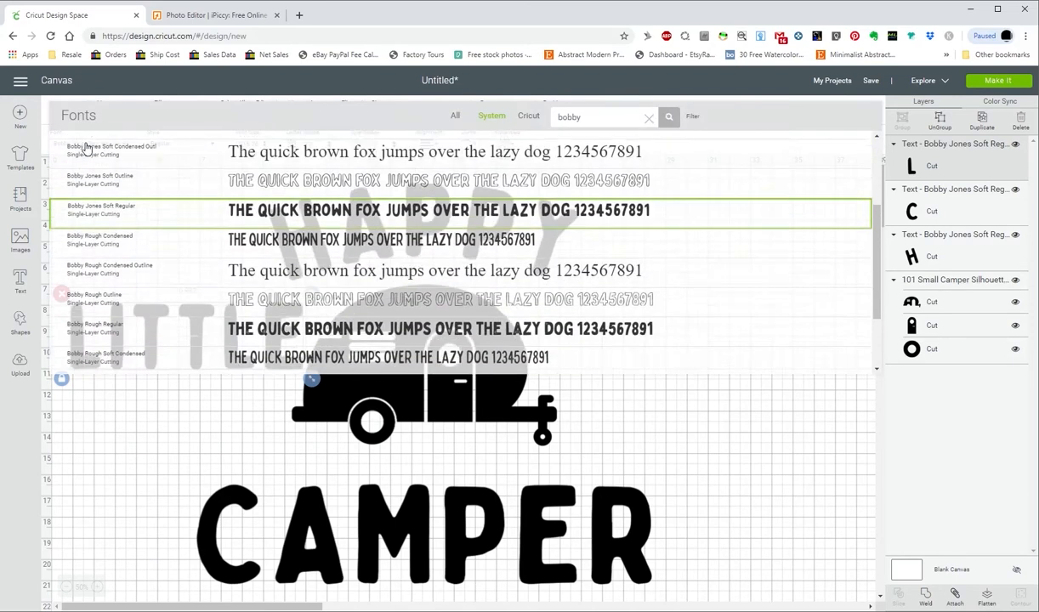
{"action": "double_click", "coordinate": [590, 119]}
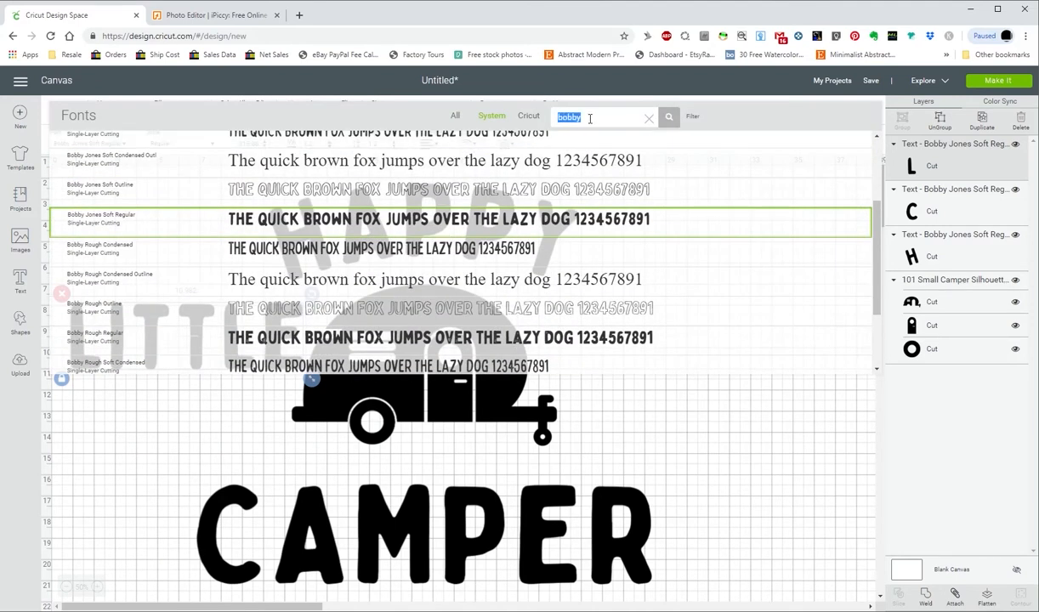
{"action": "type", "text": "mich"}
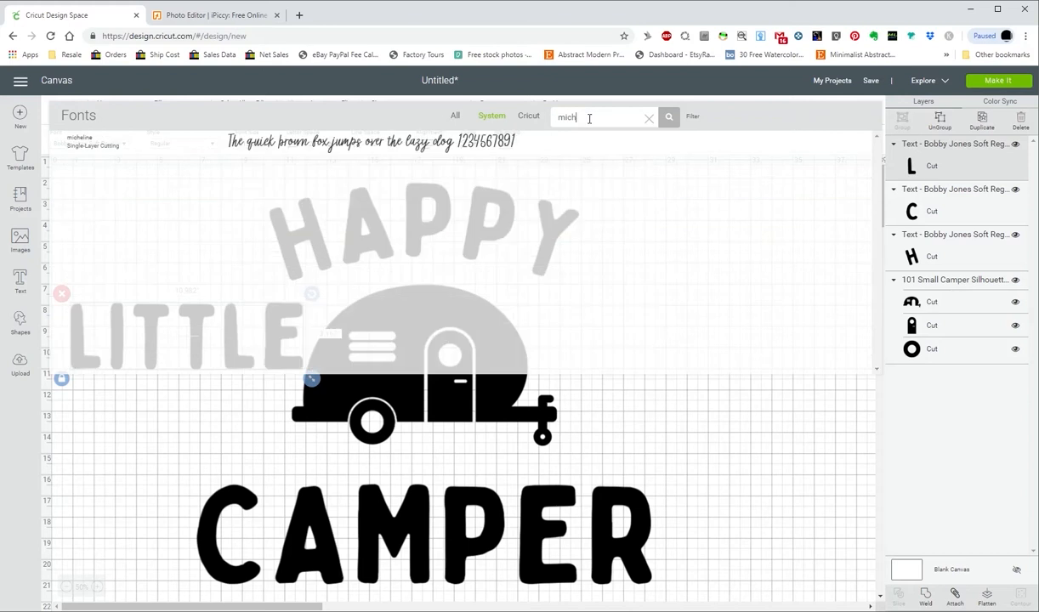
{"action": "left_click", "coordinate": [92, 142]}
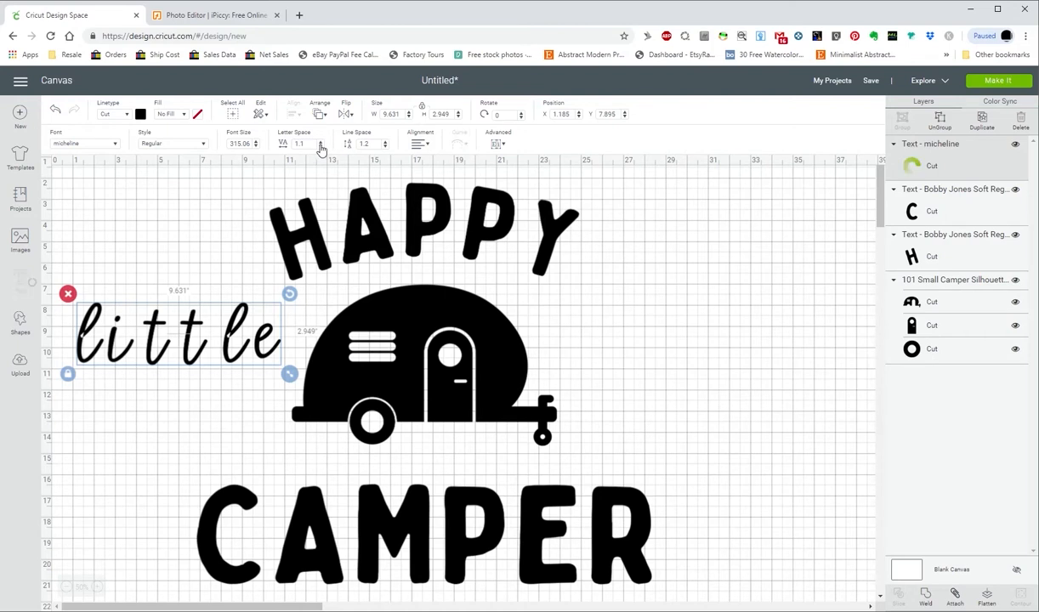
- Tighten the letter spacing of the word "little" to -0.8
{"action": "left_click", "coordinate": [320, 148]}
{"action": "left_click", "coordinate": [320, 147]}
{"action": "left_click", "coordinate": [321, 147]}
{"action": "left_click", "coordinate": [321, 147]}
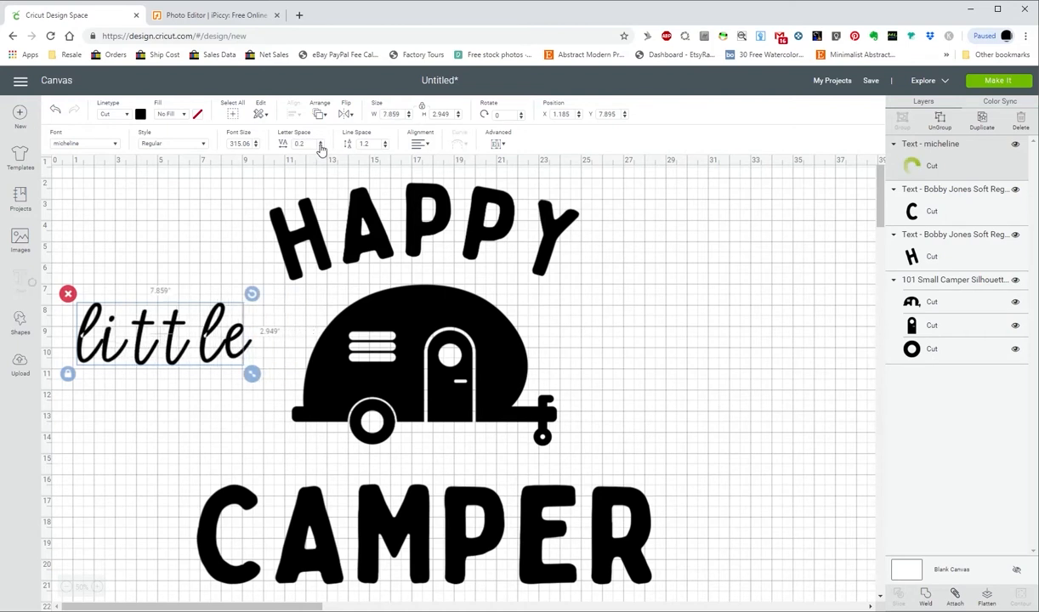
{"action": "left_click", "coordinate": [320, 147]}
{"action": "left_click", "coordinate": [321, 147]}
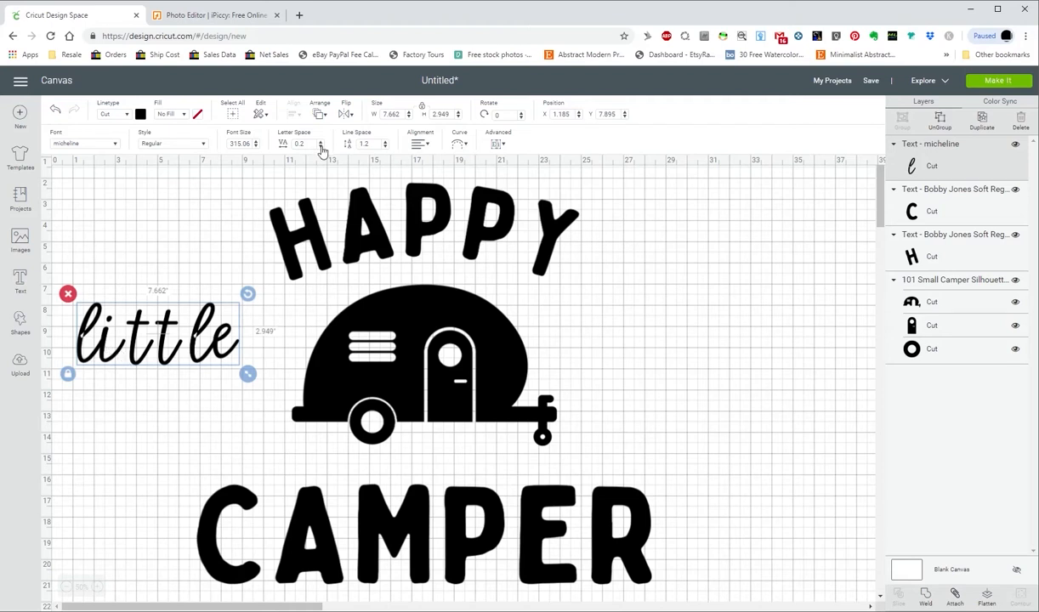
{"action": "left_click", "coordinate": [322, 148]}
{"action": "left_click", "coordinate": [322, 147]}
{"action": "left_click", "coordinate": [322, 147]}
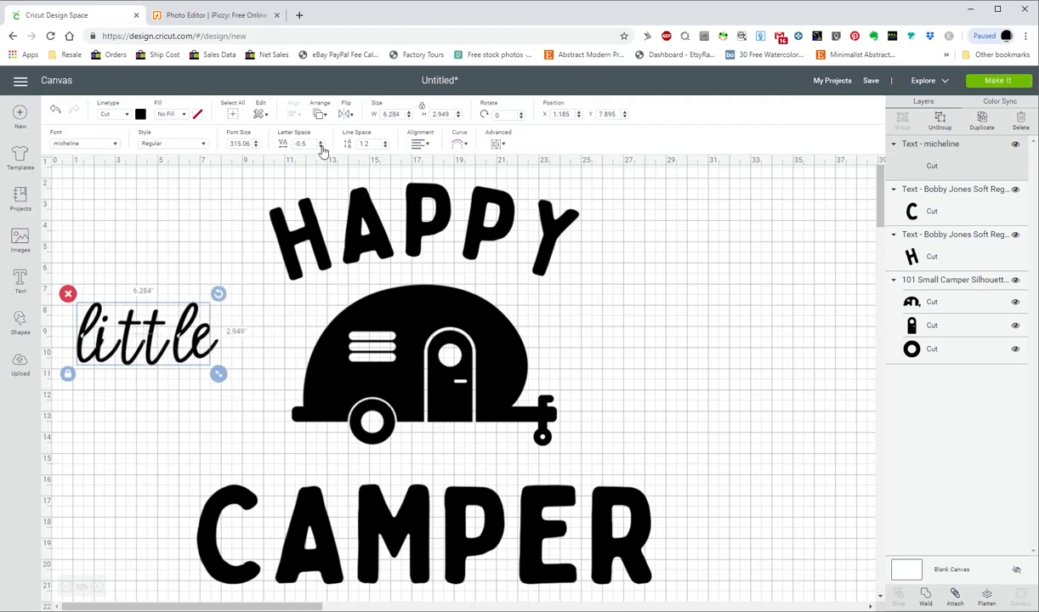
{"action": "left_click", "coordinate": [322, 148]}
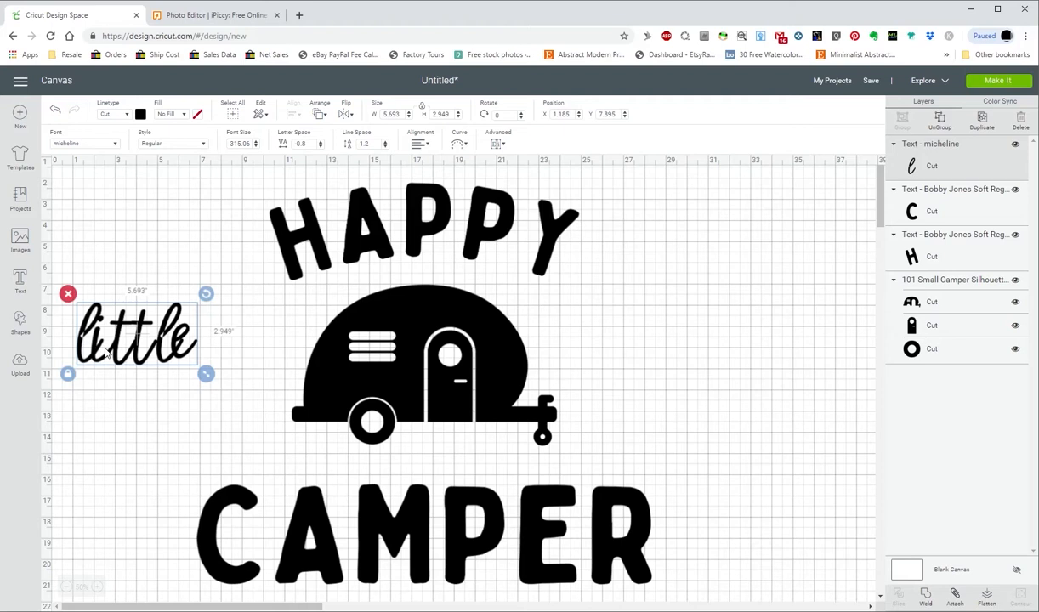
- Widen the letter spacing of the word "little" to 0.5
{"action": "left_click", "coordinate": [322, 142]}
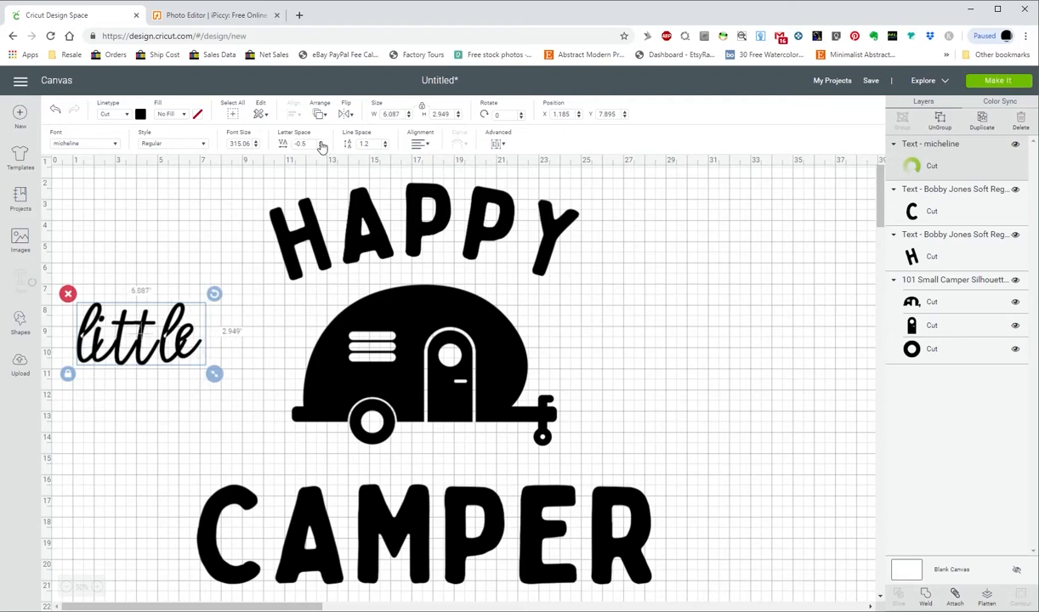
{"action": "left_click", "coordinate": [321, 142]}
{"action": "left_click", "coordinate": [322, 142]}
{"action": "left_click", "coordinate": [321, 142]}
{"action": "left_click", "coordinate": [321, 142]}
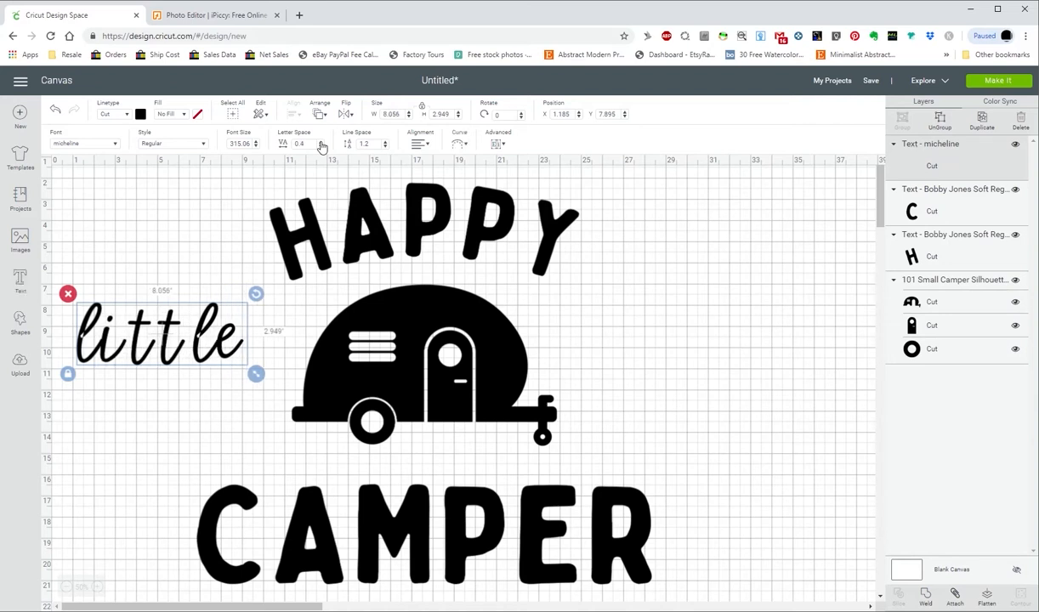
{"action": "left_click", "coordinate": [321, 142]}
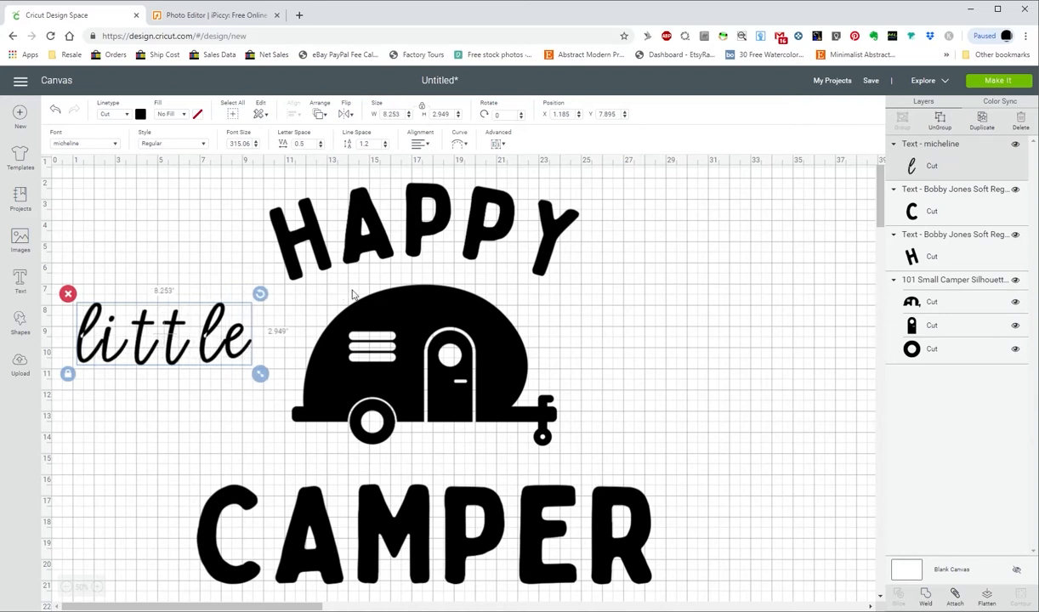
- Ungroup the word "little" to letters and move the letters closer together so their script strokes overlap
{"action": "left_click", "coordinate": [498, 145]}
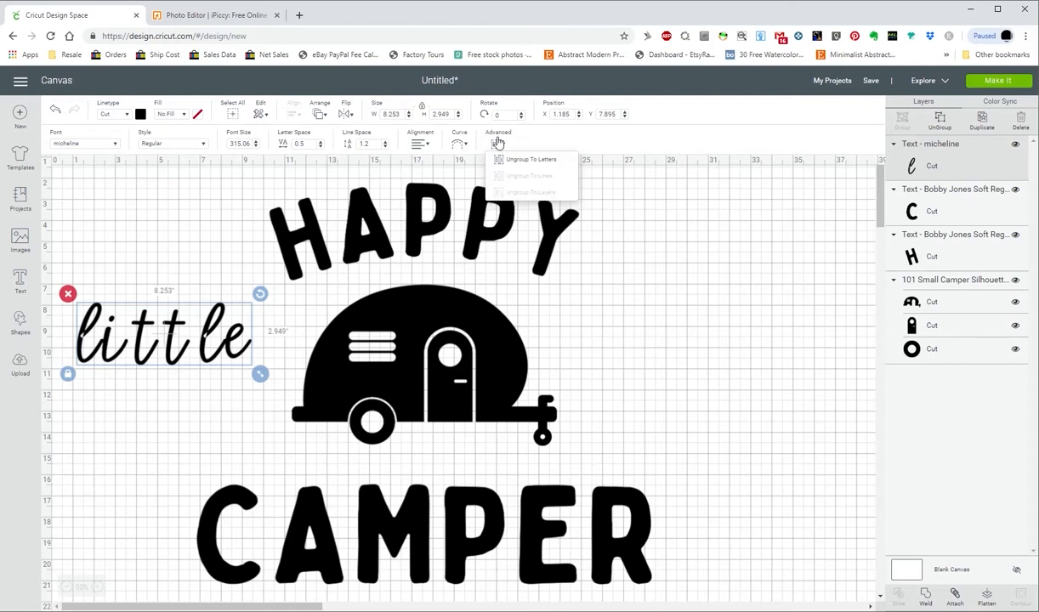
{"action": "left_click", "coordinate": [527, 160]}
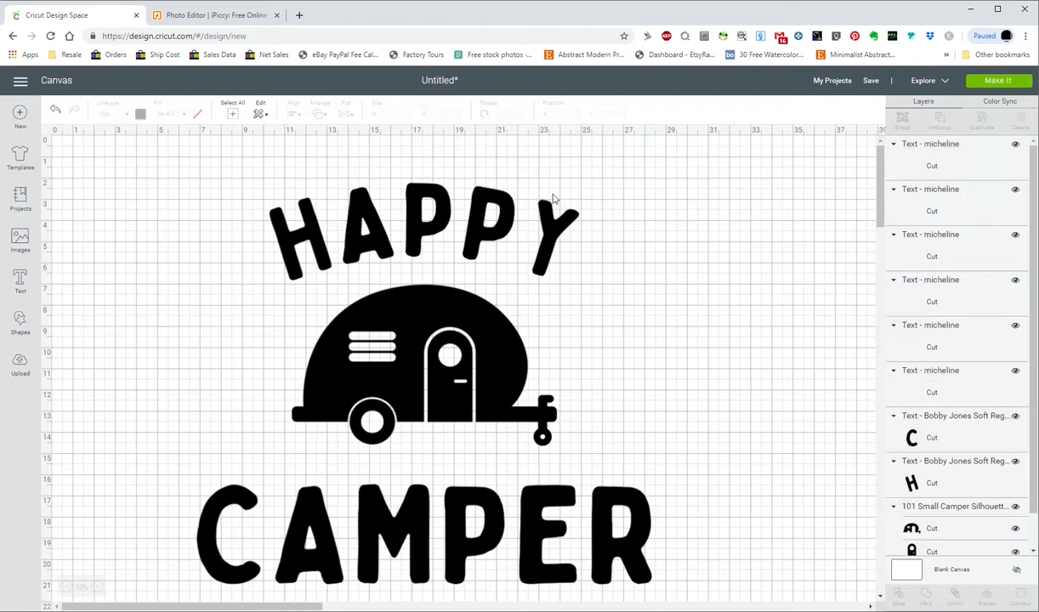
{"action": "left_click_drag", "start_coordinate": [242, 367], "coordinate": [165, 364]}
{"action": "left_click", "coordinate": [214, 393]}
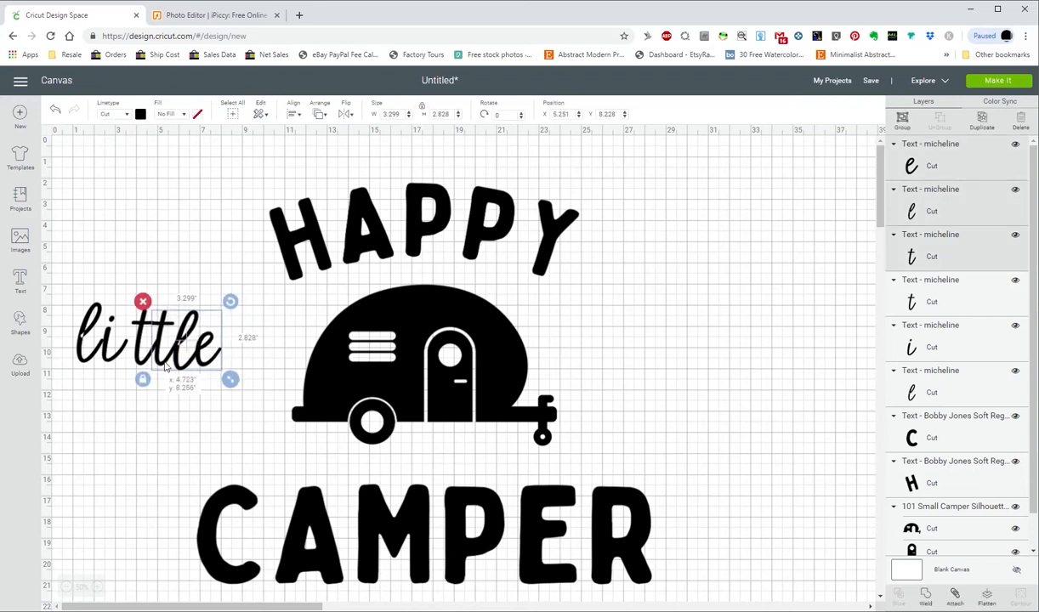
{"action": "left_click_drag", "start_coordinate": [223, 399], "coordinate": [154, 363]}
{"action": "left_click", "coordinate": [234, 401]}
{"action": "left_click_drag", "start_coordinate": [236, 401], "coordinate": [119, 359]}
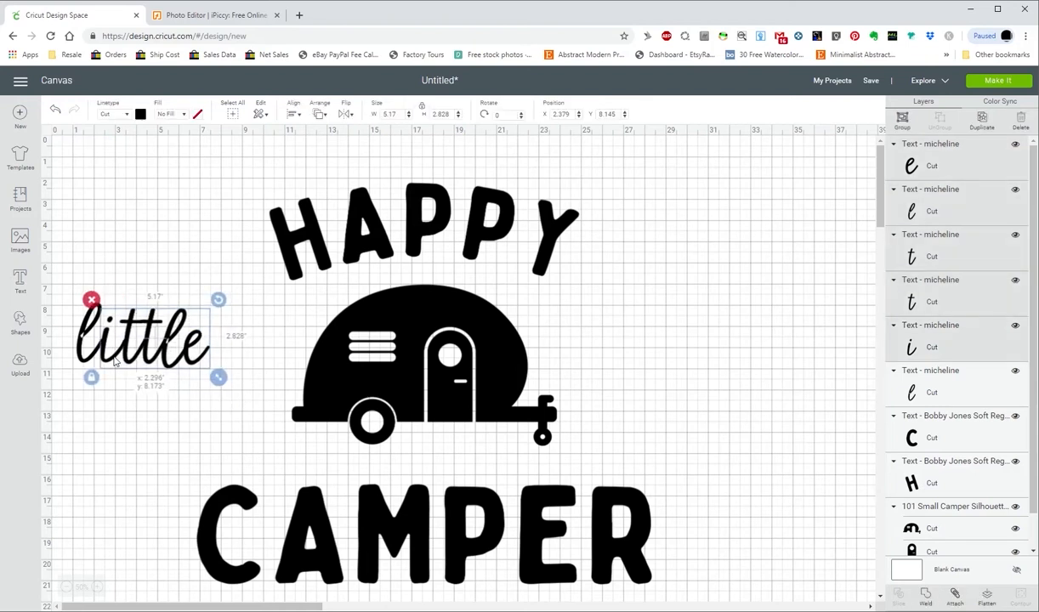
{"action": "left_click", "coordinate": [162, 425]}
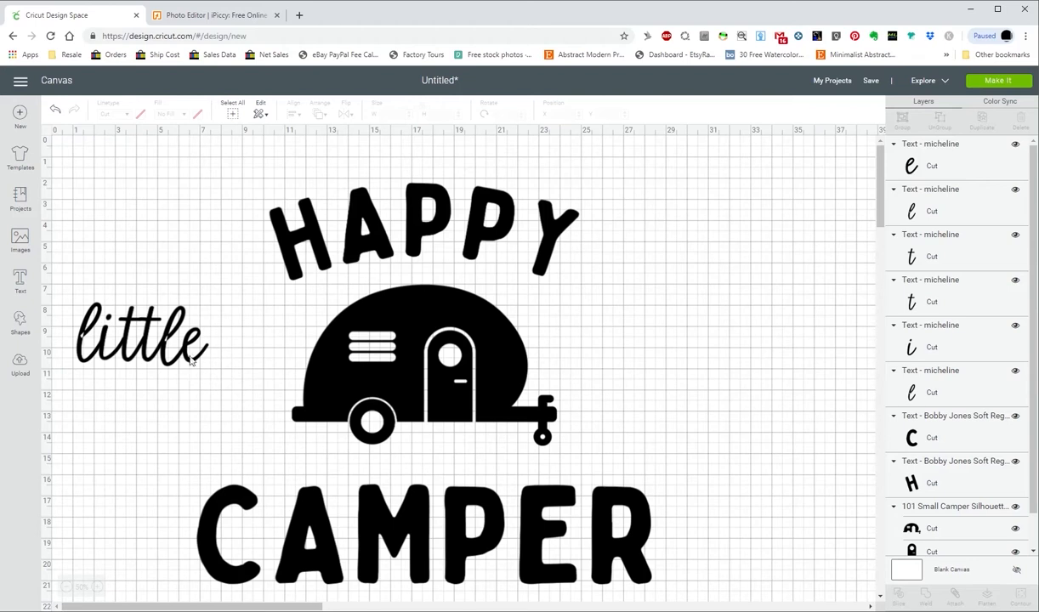
{"action": "left_click", "coordinate": [187, 361]}
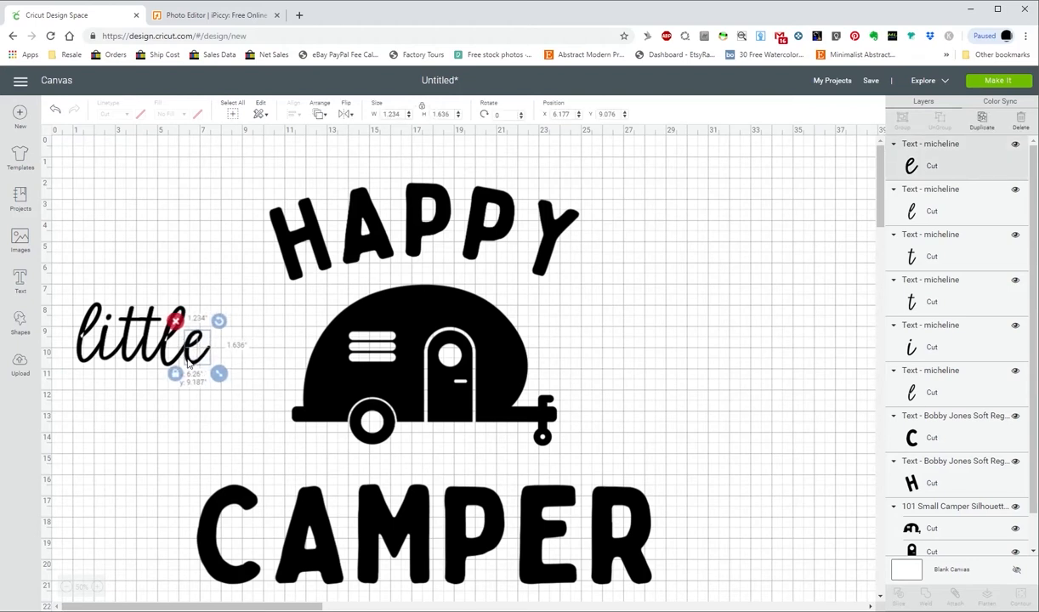
{"action": "left_click_drag", "start_coordinate": [186, 361], "coordinate": [183, 363]}
{"action": "left_click", "coordinate": [176, 411]}
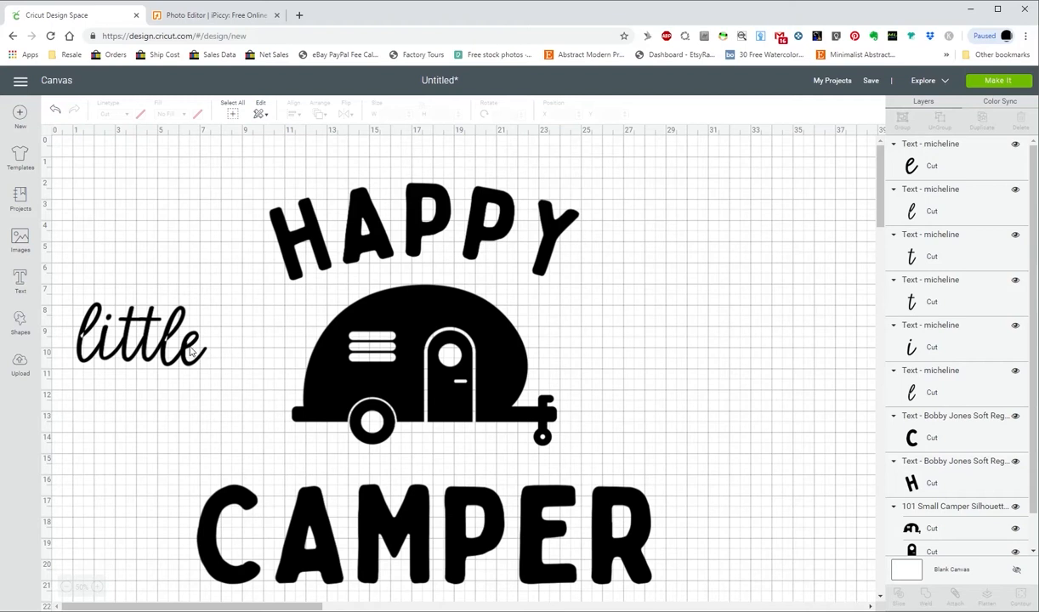
- Weld the letters of "little" into one shape, then enlarge it to about 11 in wide beside the camper's hitch end
{"action": "left_click_drag", "start_coordinate": [219, 380], "coordinate": [77, 294]}
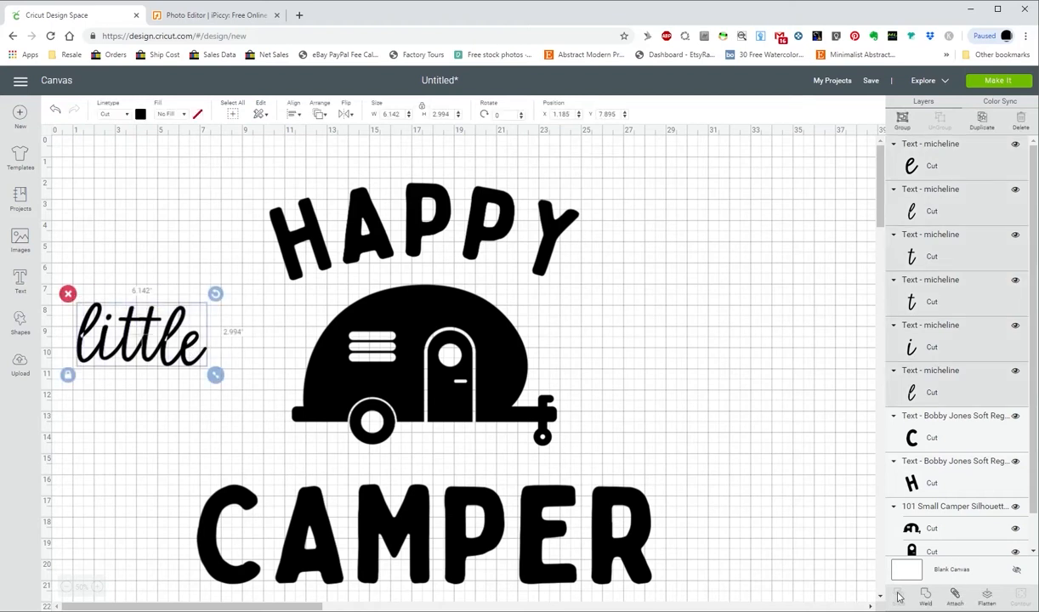
{"action": "left_click", "coordinate": [926, 599]}
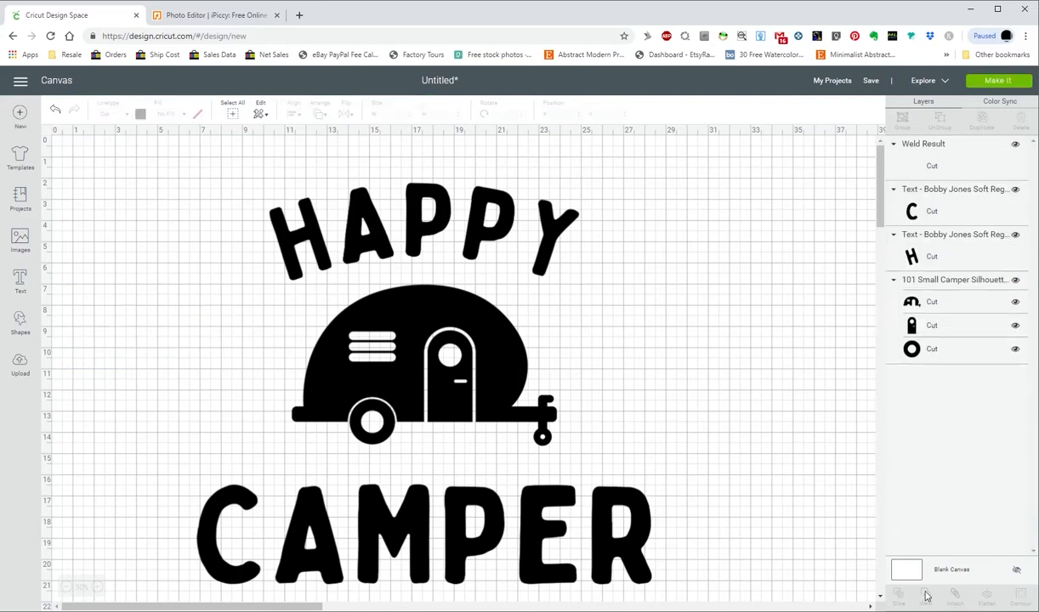
{"action": "left_click", "coordinate": [181, 345]}
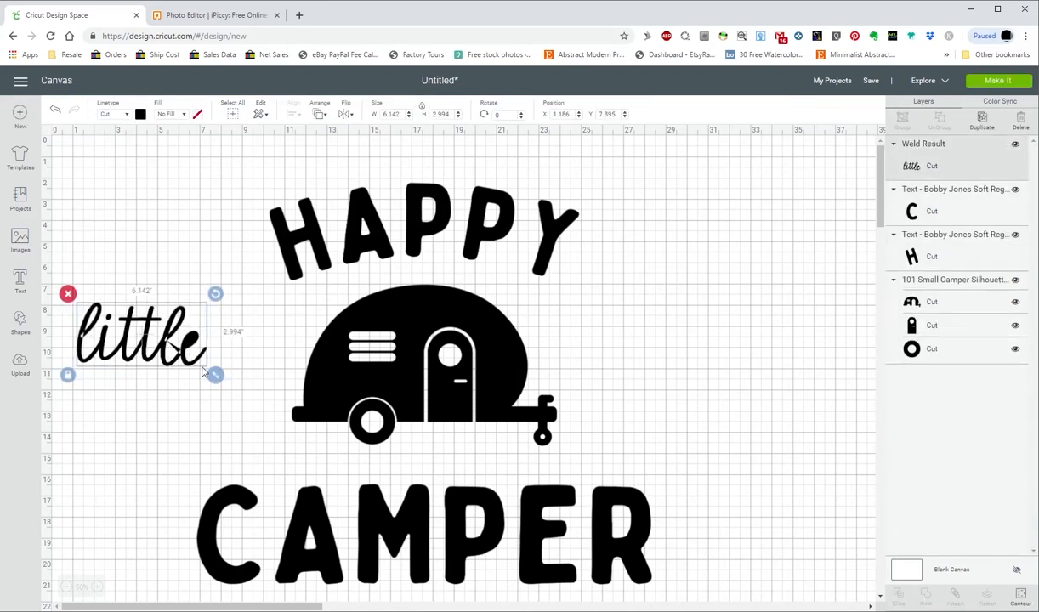
{"action": "left_click_drag", "start_coordinate": [212, 365], "coordinate": [769, 332]}
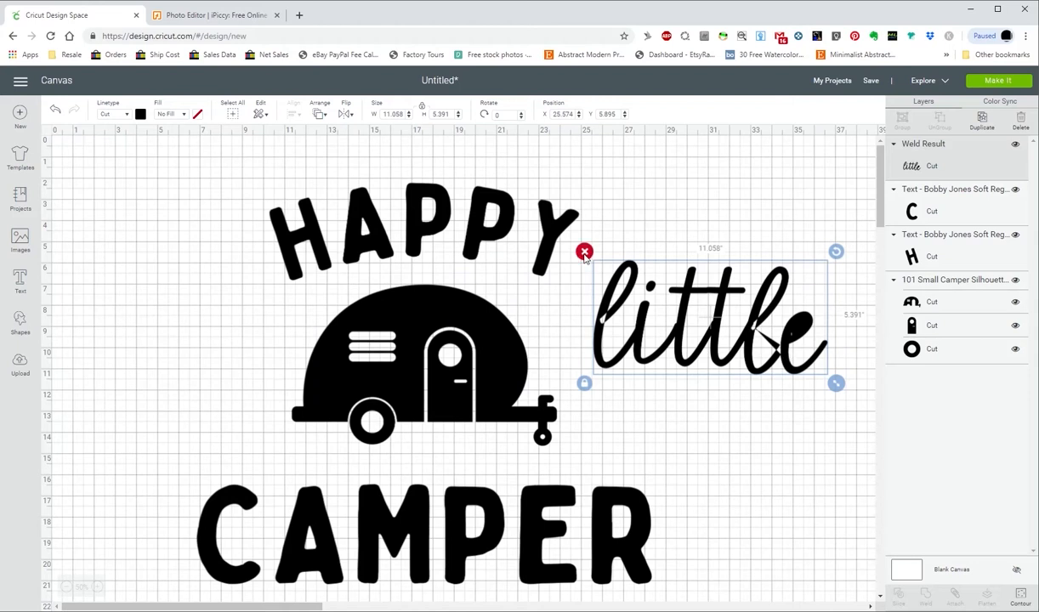
- Delete the welded word "little" from the canvas
{"action": "left_click", "coordinate": [584, 252]}
{"action": "scroll", "coordinate": [744, 349], "scroll_direction": "down", "scroll_amount": 3}
{"action": "scroll", "coordinate": [741, 347], "scroll_direction": "up", "scroll_amount": 3}
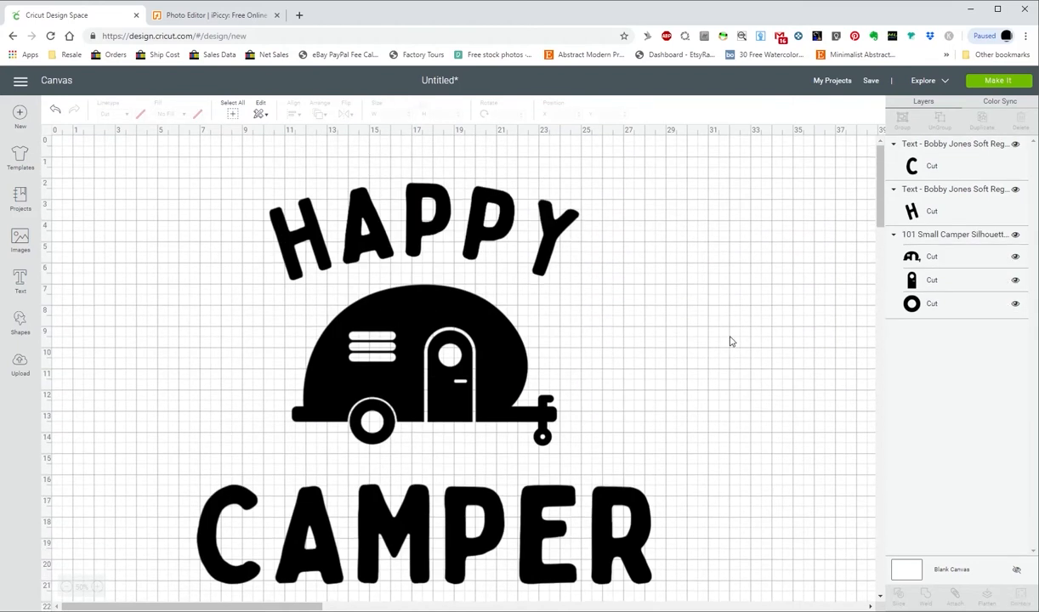
{"action": "scroll", "coordinate": [841, 182], "scroll_direction": "down", "scroll_amount": 1}
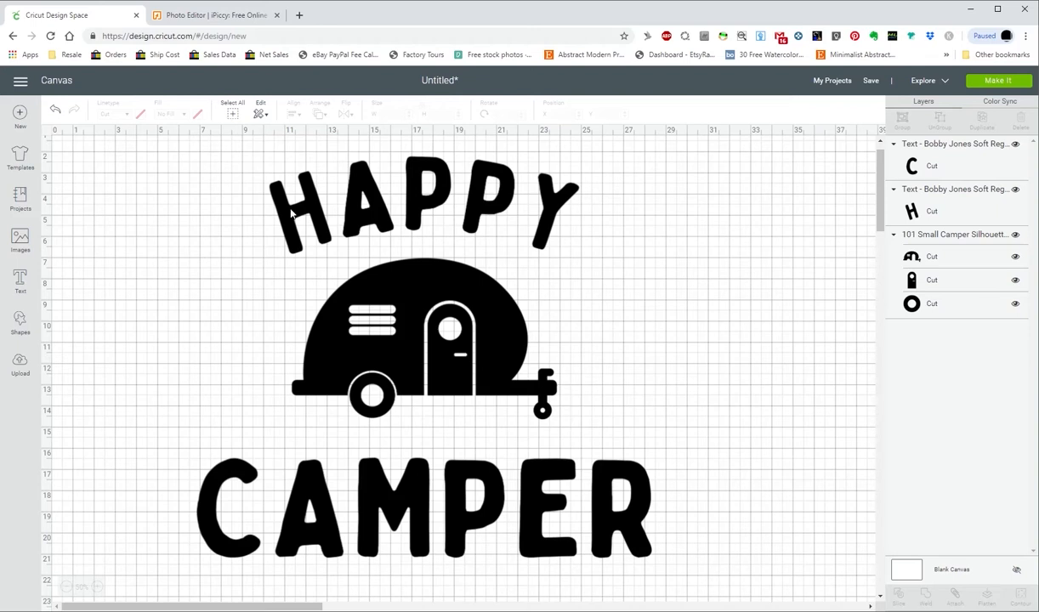
- Switch to the iPiccy photo editor and open its Designer mode
{"action": "left_click", "coordinate": [219, 22]}
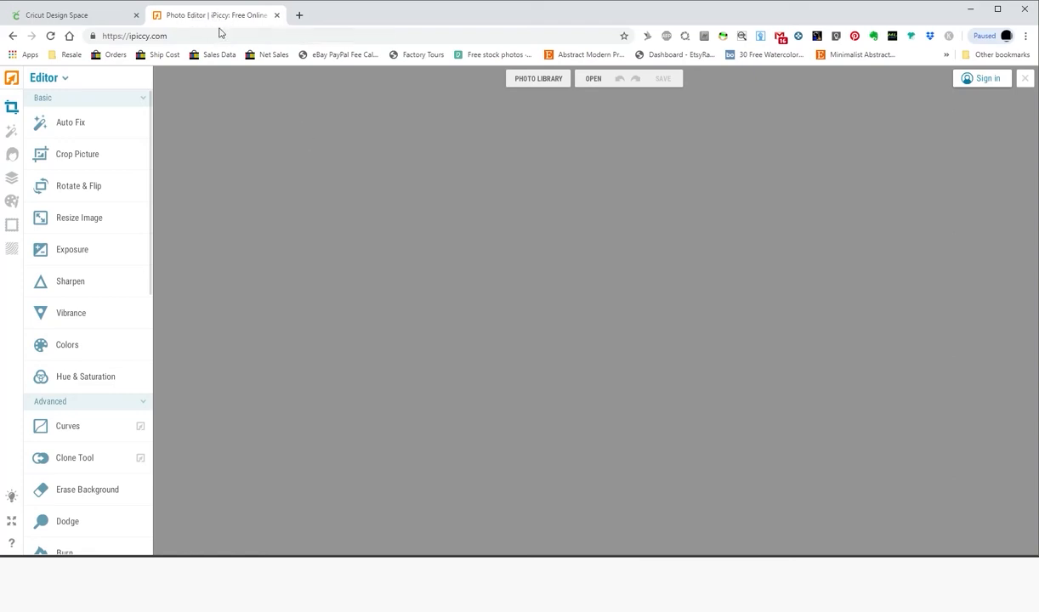
{"action": "left_click", "coordinate": [44, 77]}
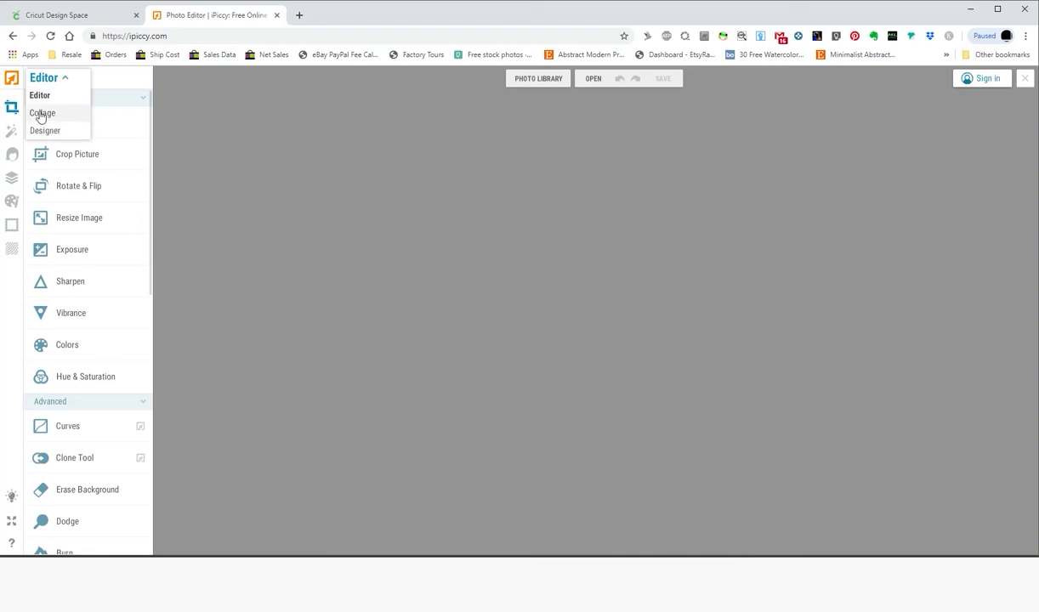
{"action": "left_click", "coordinate": [40, 83]}
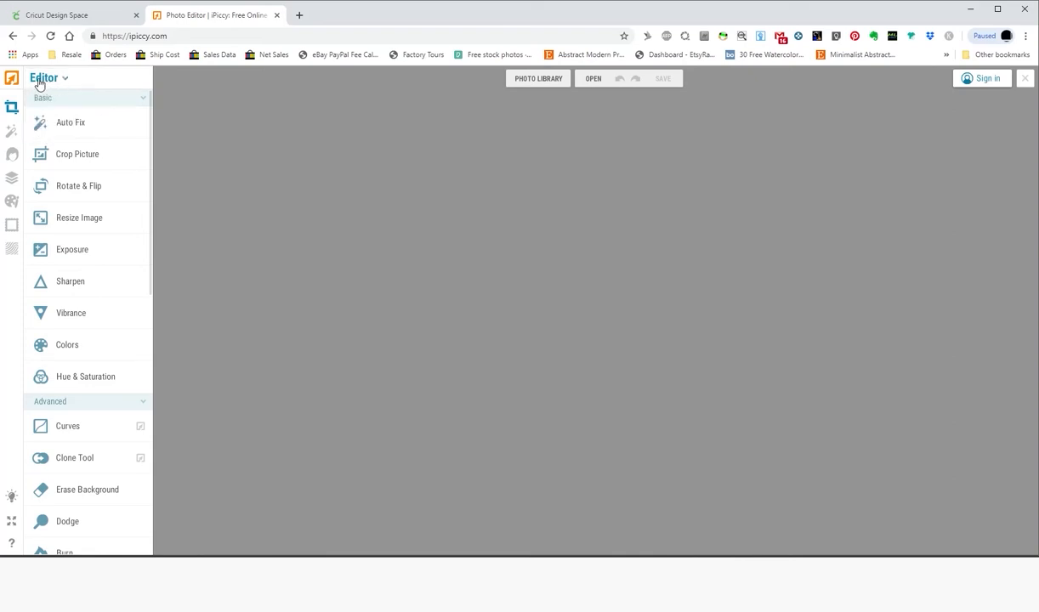
{"action": "left_click", "coordinate": [43, 82]}
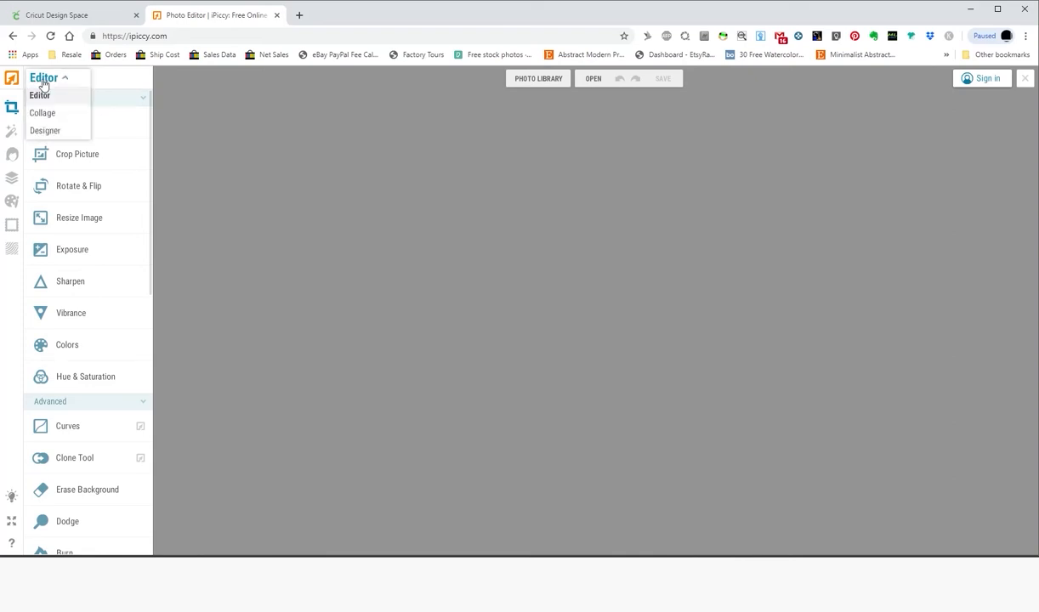
{"action": "left_click", "coordinate": [45, 132]}
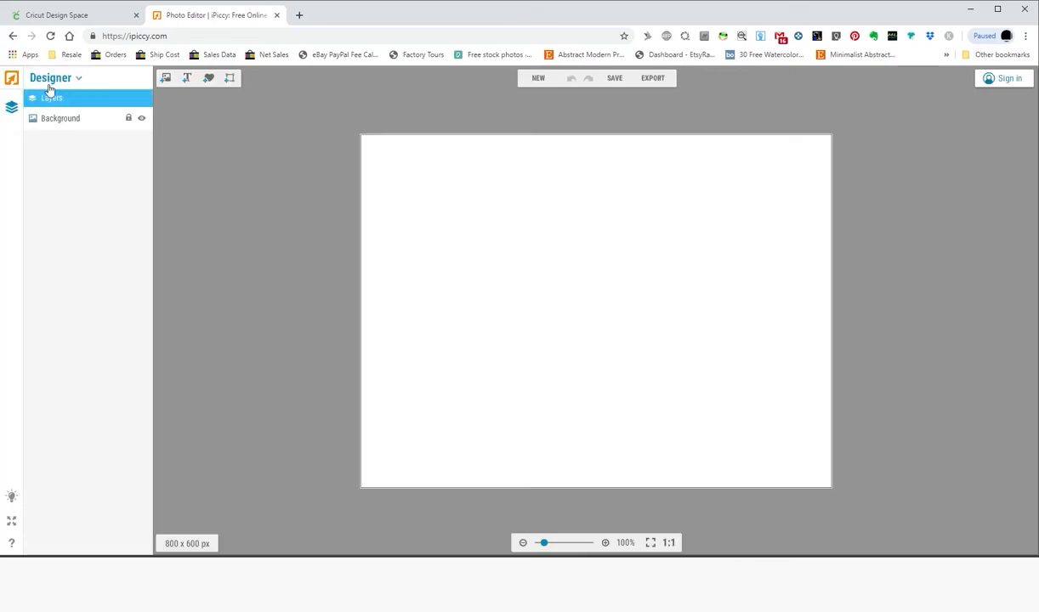
- Add the text "little" to the blank canvas at size 190 and open its font choices
{"action": "left_click", "coordinate": [187, 79]}
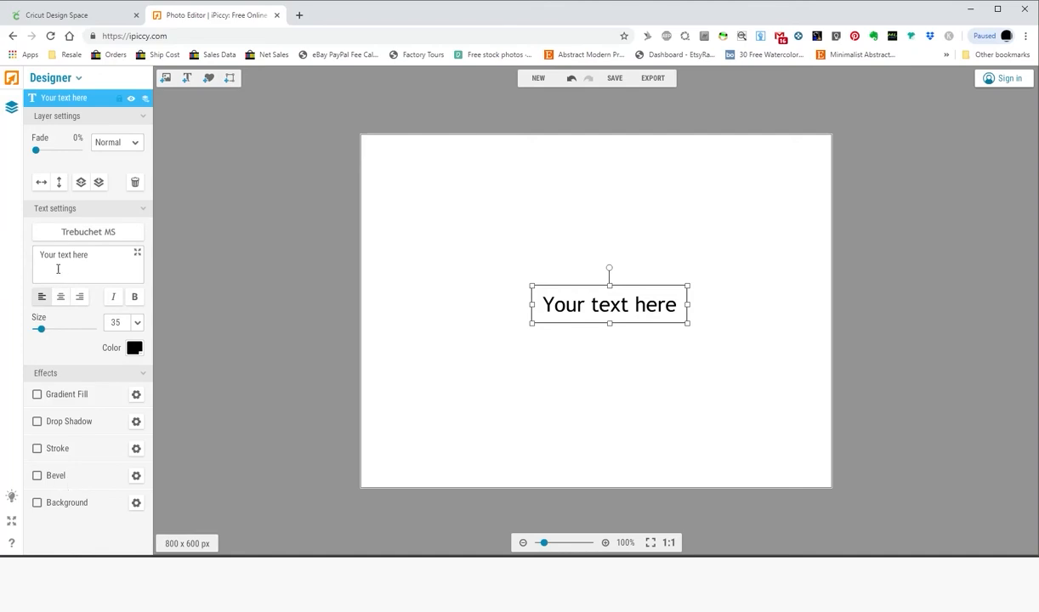
{"action": "left_click_drag", "start_coordinate": [91, 257], "coordinate": [38, 256]}
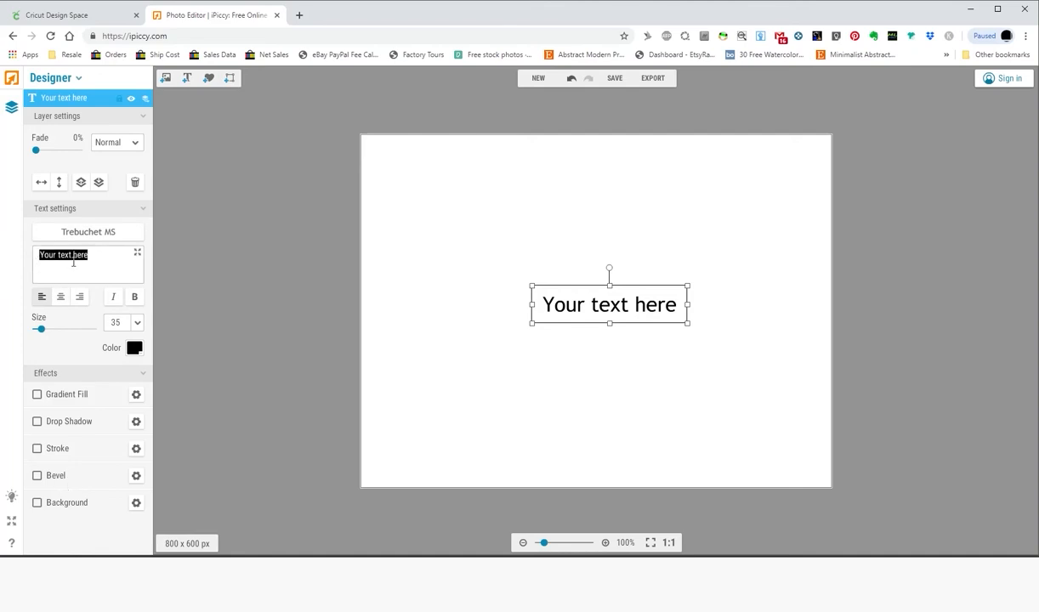
{"action": "type", "text": "little"}
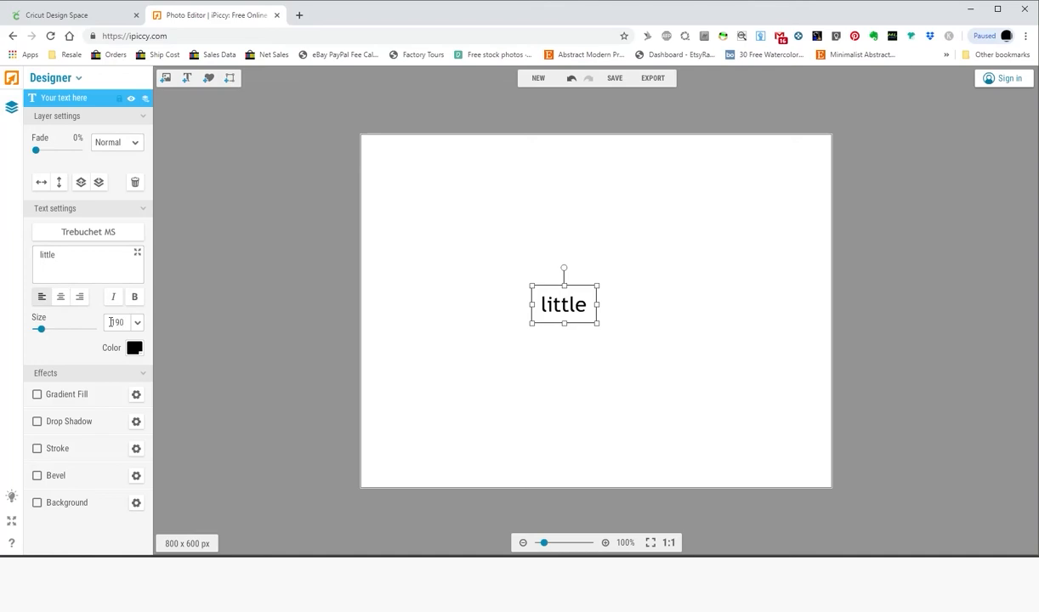
{"action": "key", "text": "Return"}
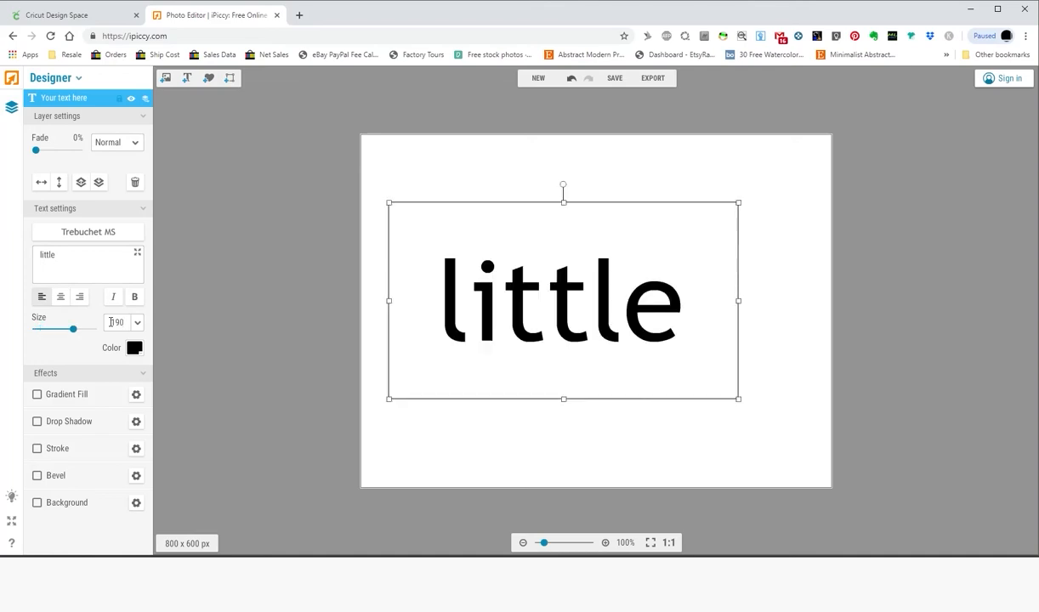
{"action": "left_click", "coordinate": [68, 236]}
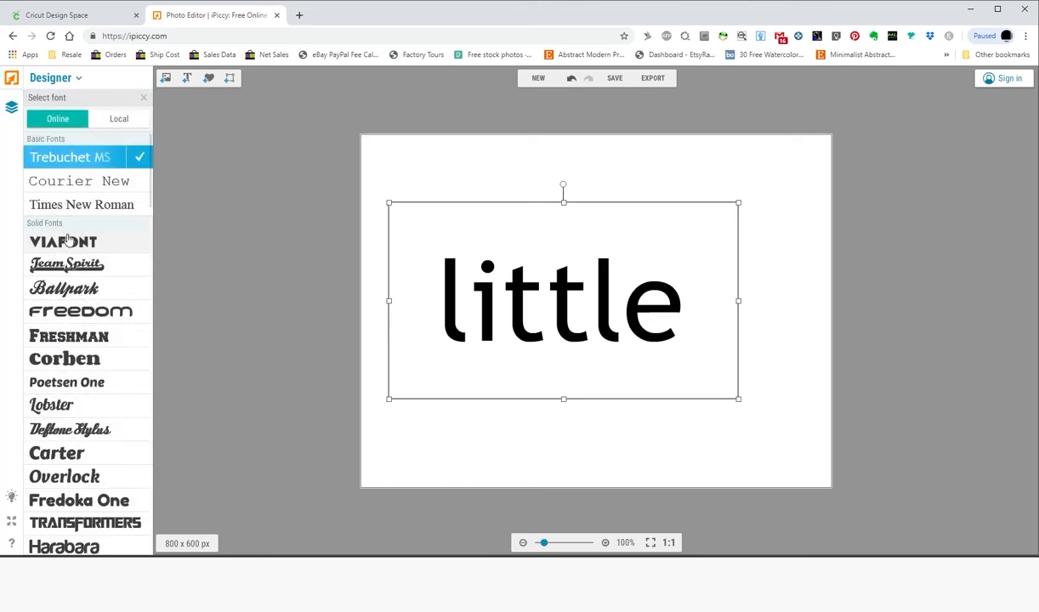
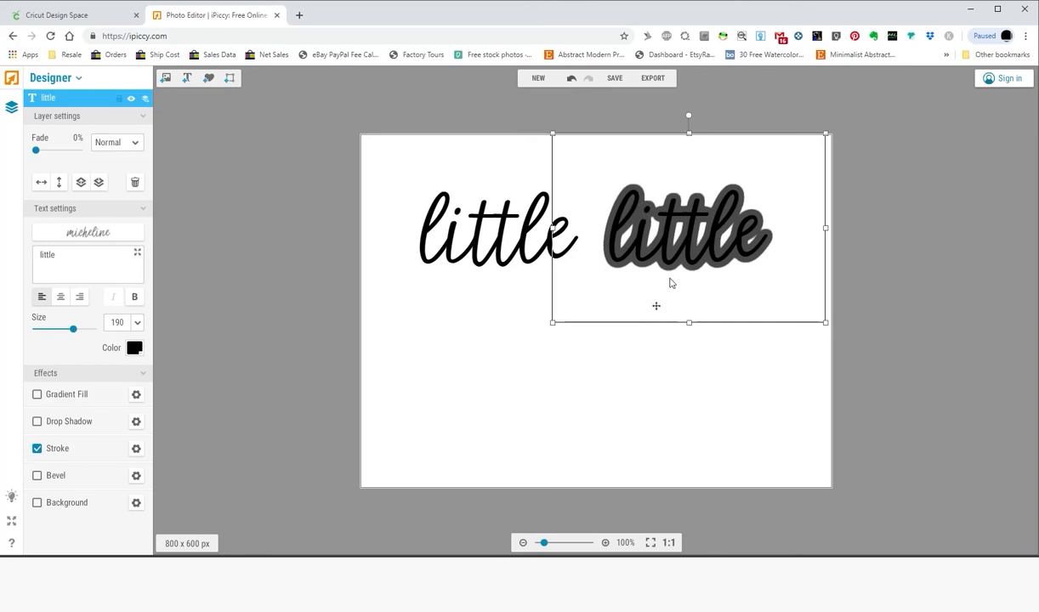
- Set the stroke color of the outlined copy of "little" to black (000000)
{"action": "left_click", "coordinate": [136, 450]}
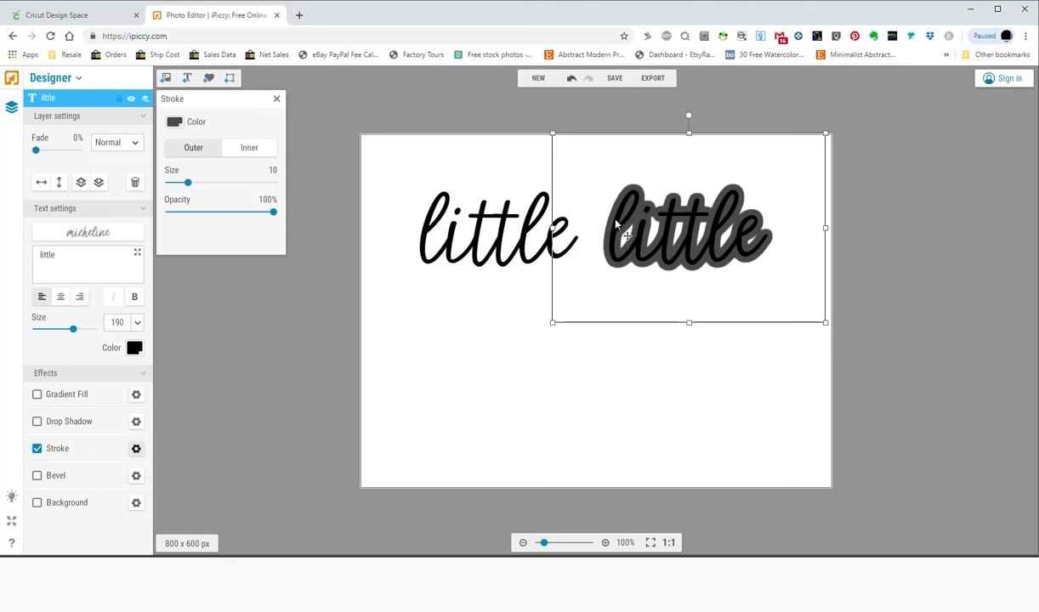
{"action": "left_click", "coordinate": [176, 123]}
{"action": "left_click", "coordinate": [172, 153]}
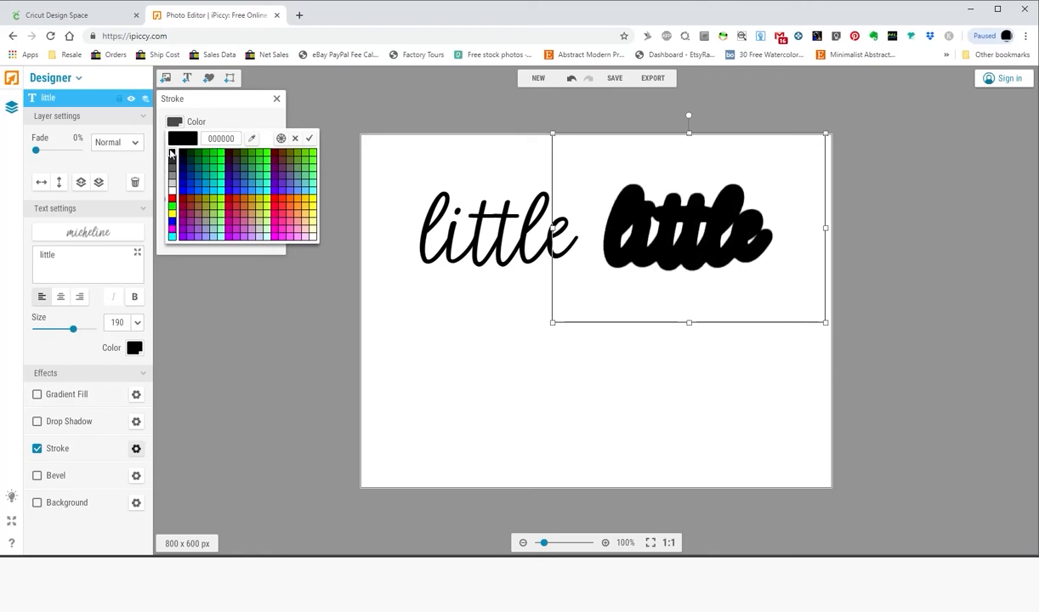
{"action": "left_click", "coordinate": [276, 100]}
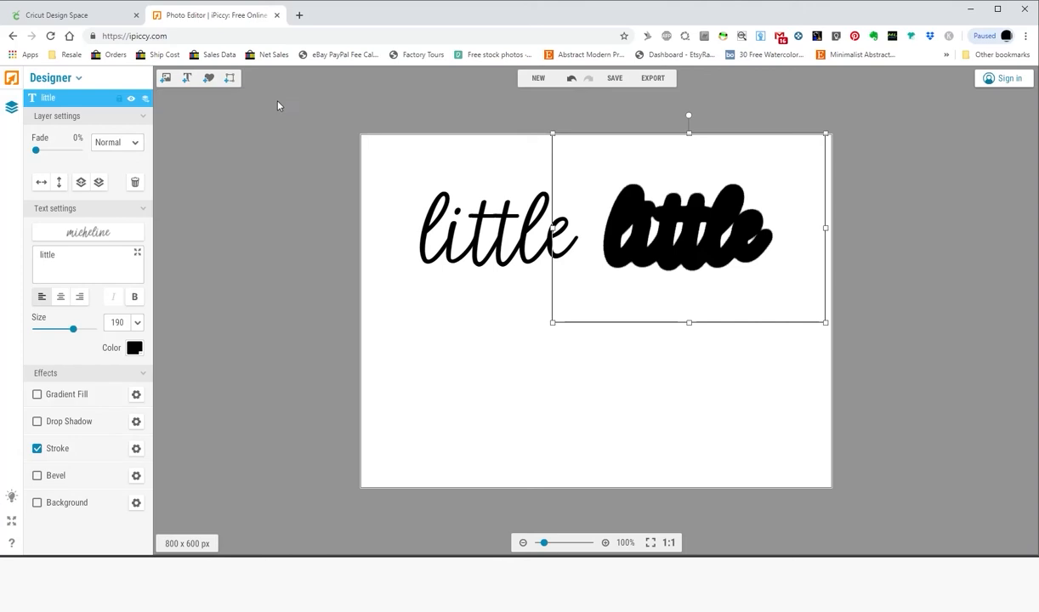
- Check the outlined copy's stroke settings, then shift that copy slightly farther from the plain word "little"
{"action": "left_click", "coordinate": [136, 449]}
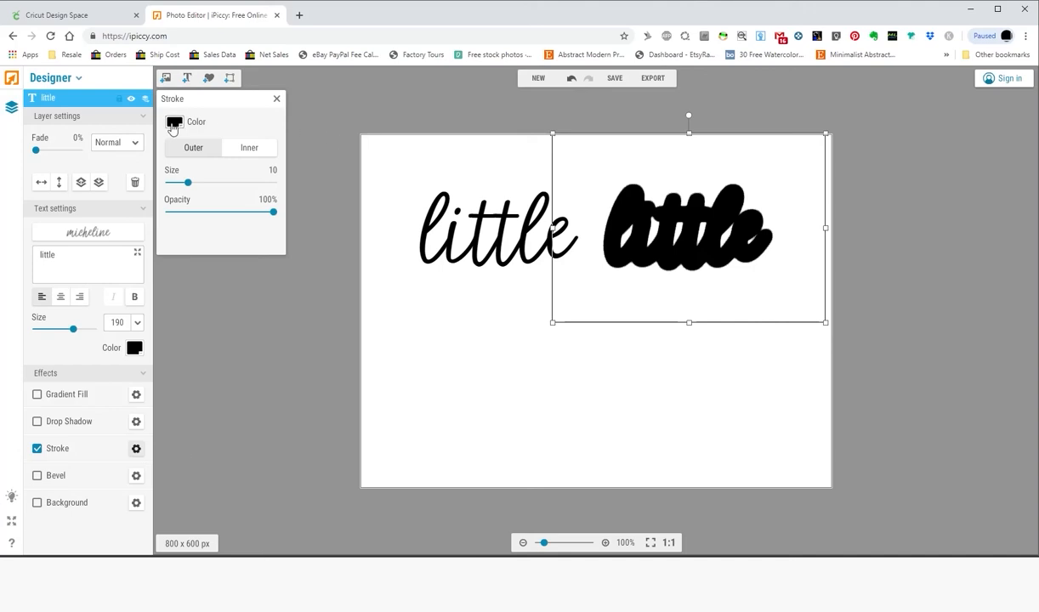
{"action": "left_click", "coordinate": [277, 98]}
{"action": "left_click", "coordinate": [644, 390]}
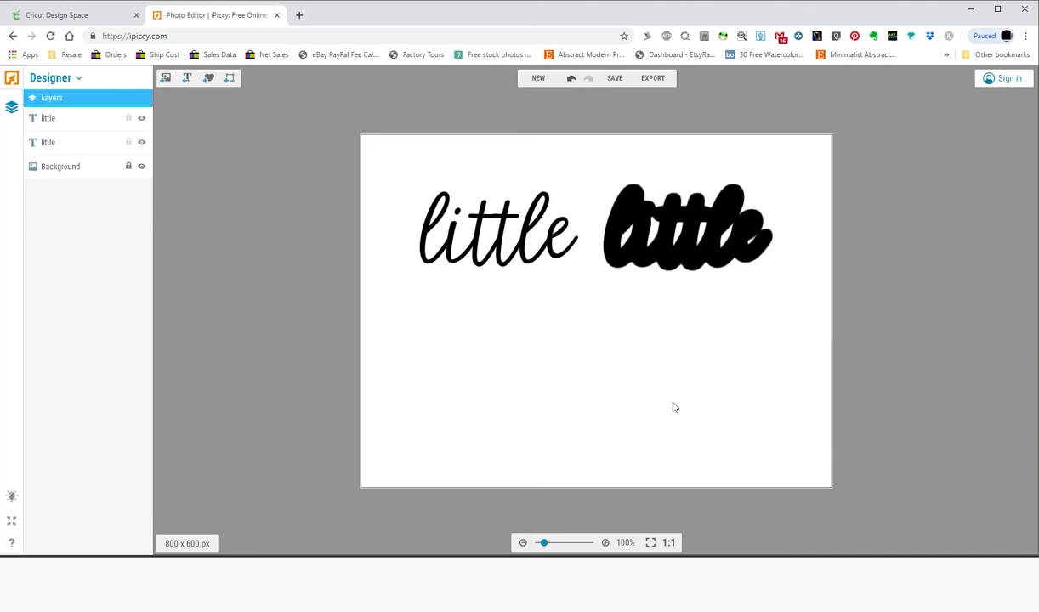
{"action": "left_click_drag", "start_coordinate": [677, 254], "coordinate": [689, 253]}
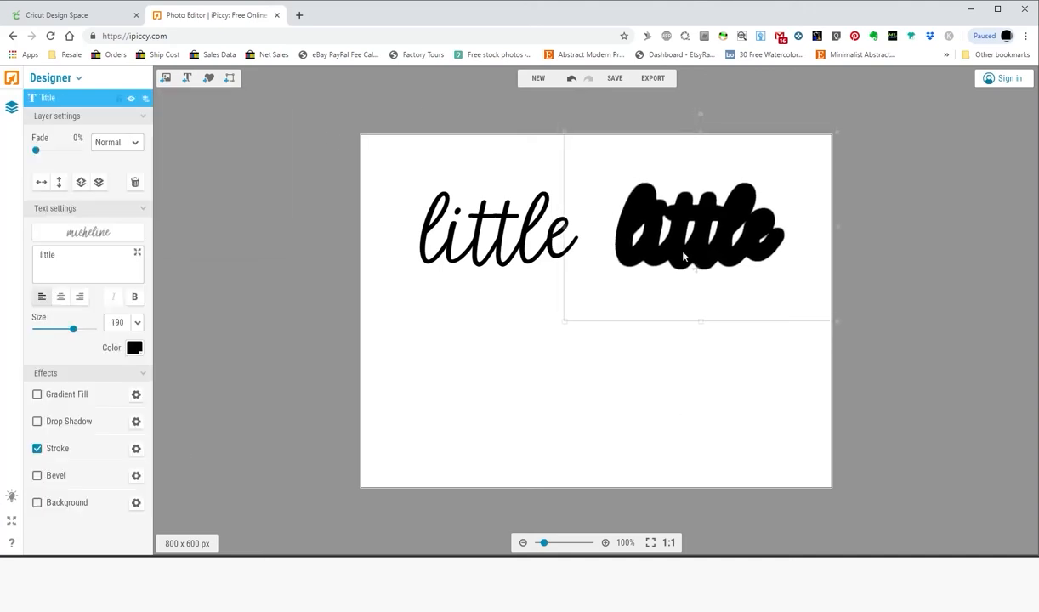
{"action": "left_click", "coordinate": [502, 238]}
{"action": "left_click_drag", "start_coordinate": [502, 238], "coordinate": [499, 249]}
{"action": "left_click", "coordinate": [665, 386]}
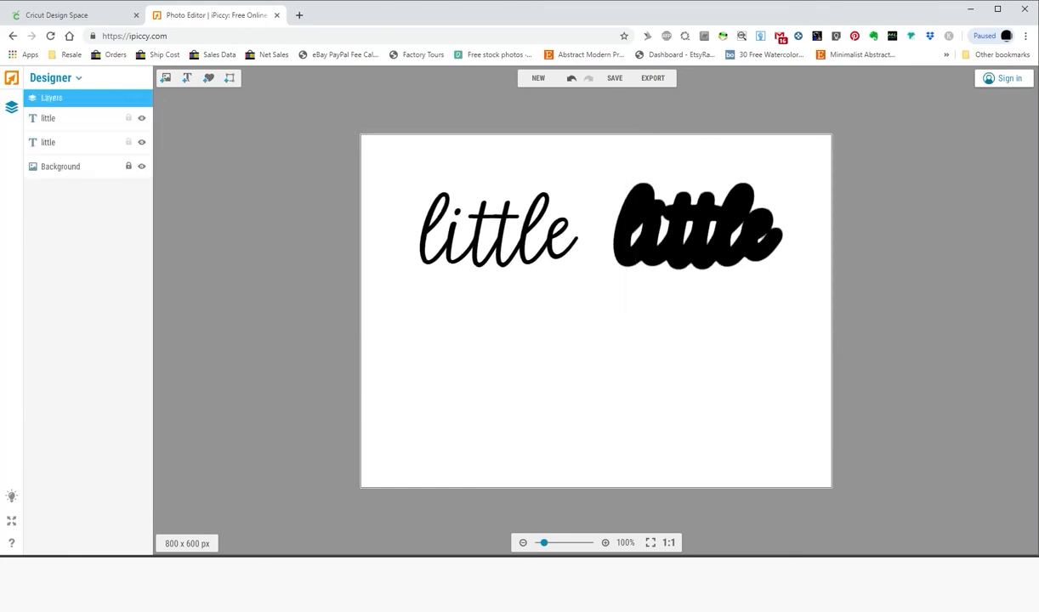
- Export the flattened design to the Editor and choose the .png format for saving it to the computer
{"action": "left_click", "coordinate": [652, 79]}
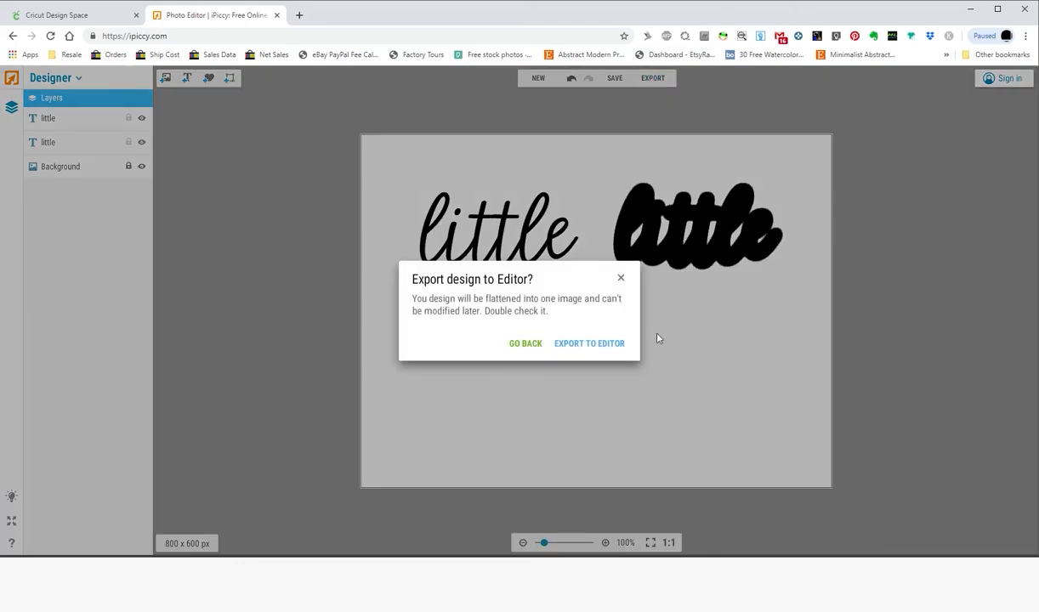
{"action": "left_click", "coordinate": [583, 344]}
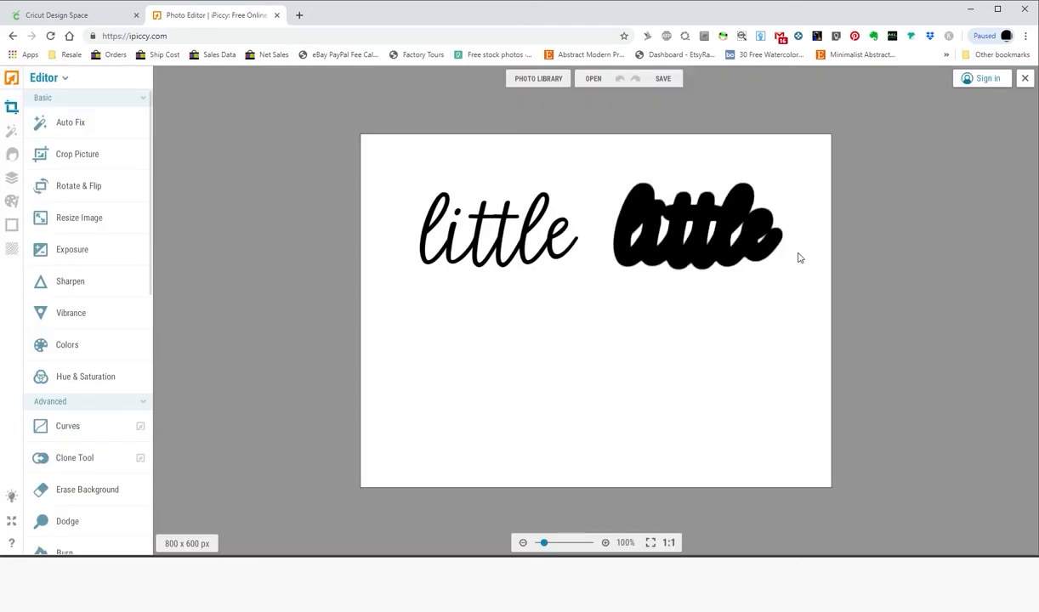
{"action": "left_click", "coordinate": [663, 80]}
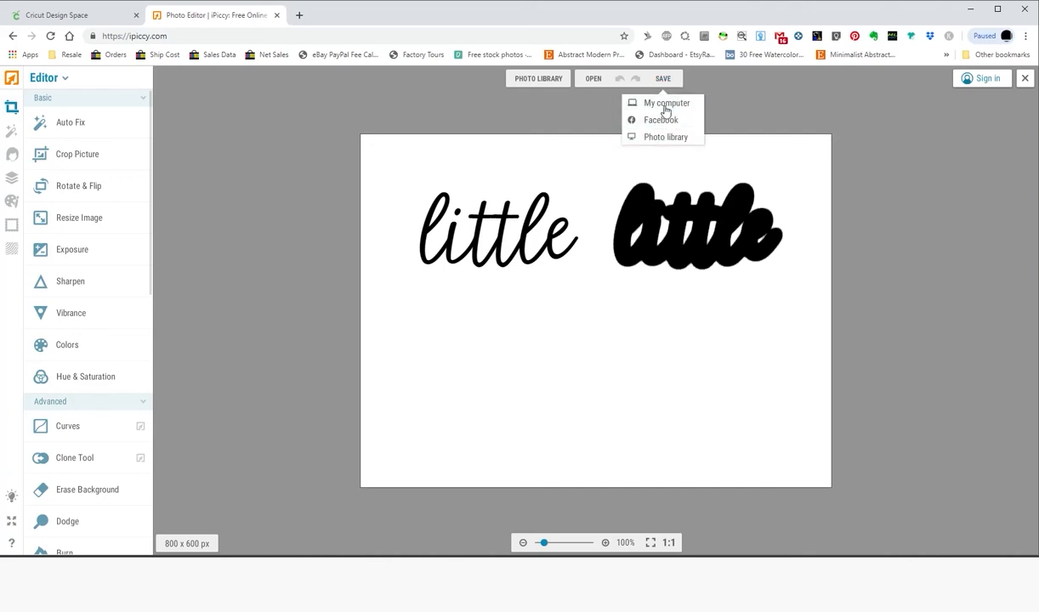
{"action": "left_click", "coordinate": [668, 104]}
{"action": "left_click", "coordinate": [628, 285]}
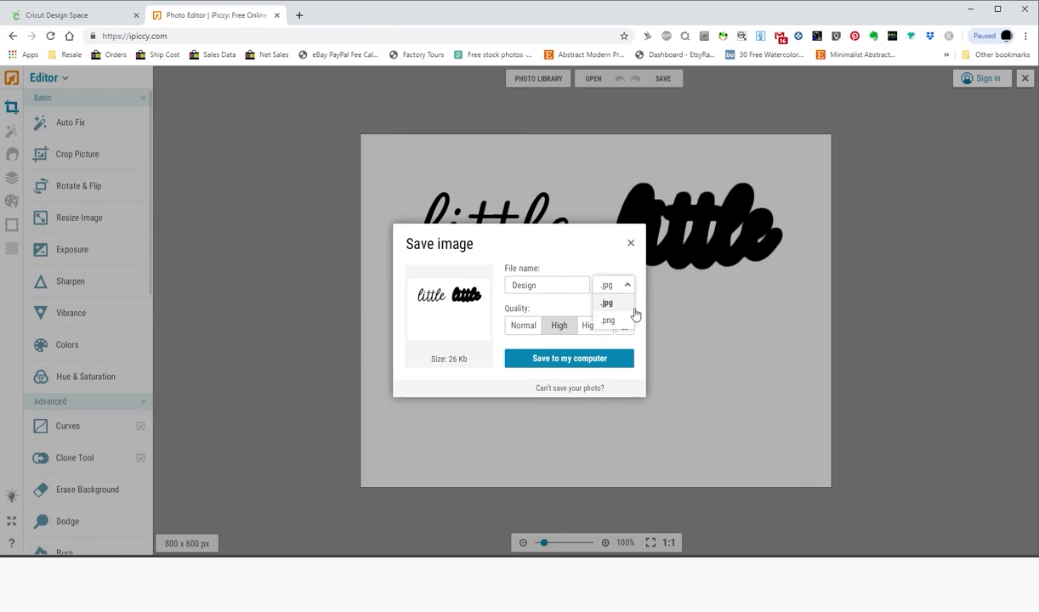
{"action": "left_click", "coordinate": [616, 323]}
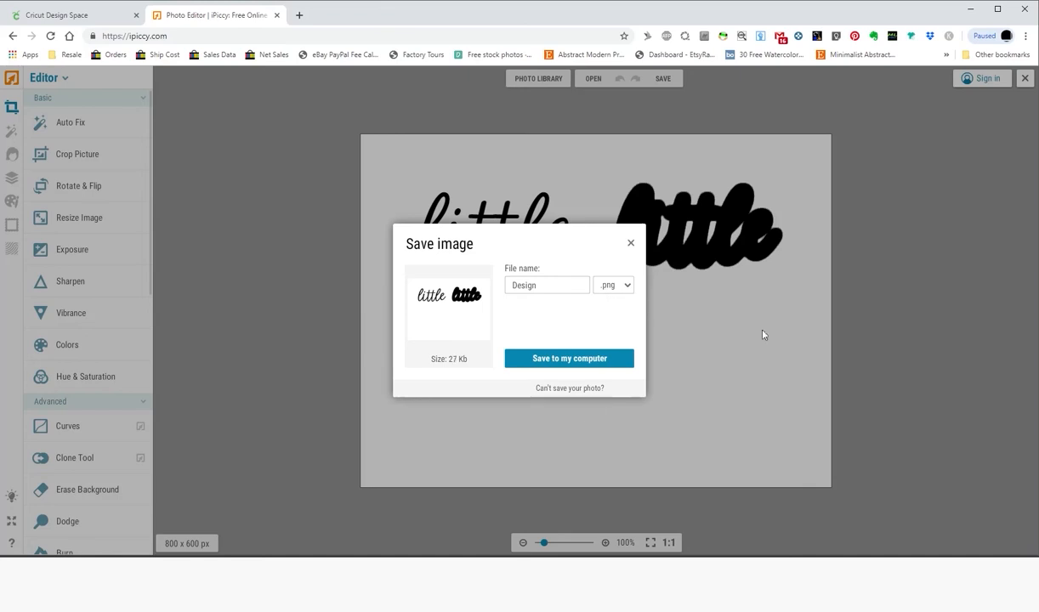
- Save the image to the computer as "Design 3 Sample" and close the photo in the Editor
{"action": "left_click", "coordinate": [555, 358]}
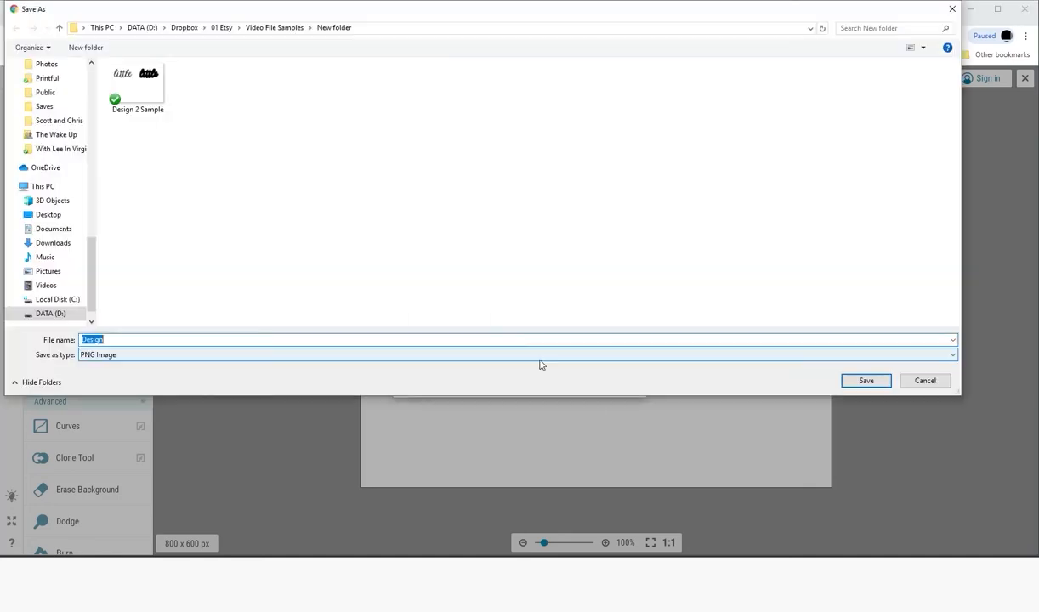
{"action": "left_click", "coordinate": [168, 340]}
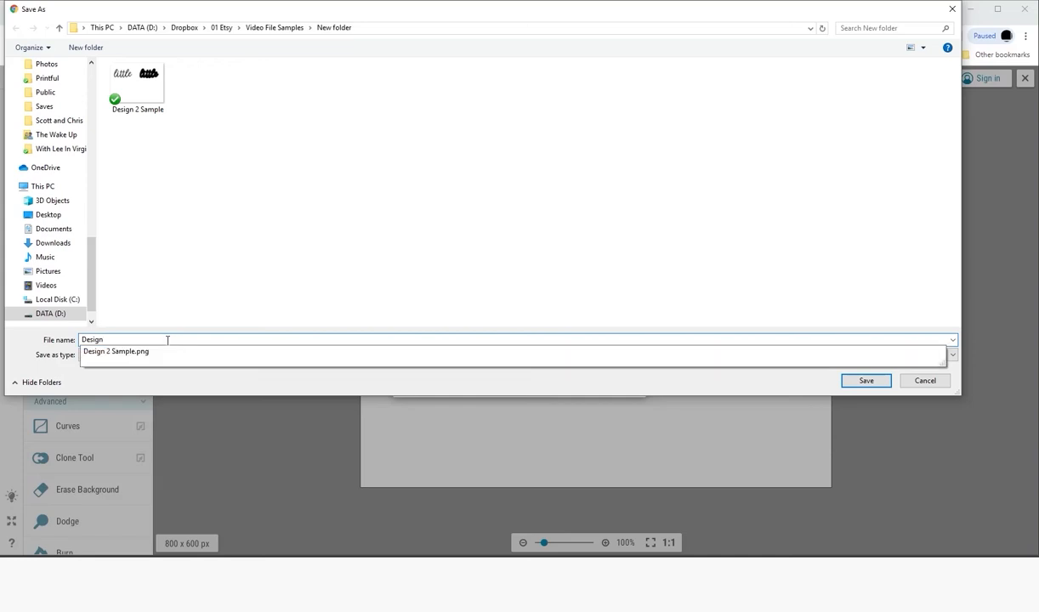
{"action": "type", "text": "3 Sample"}
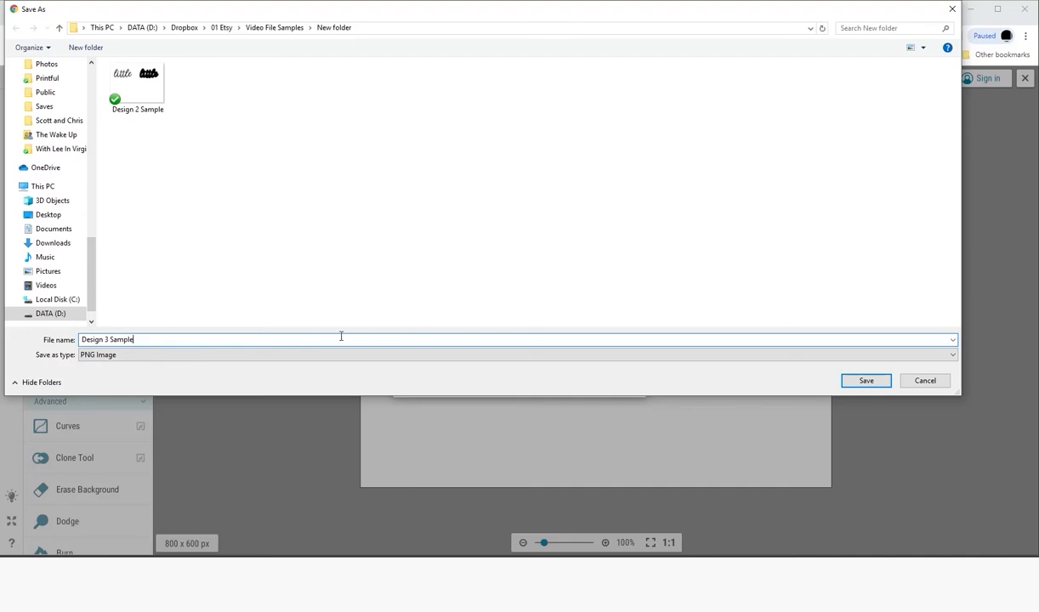
{"action": "left_click", "coordinate": [865, 380]}
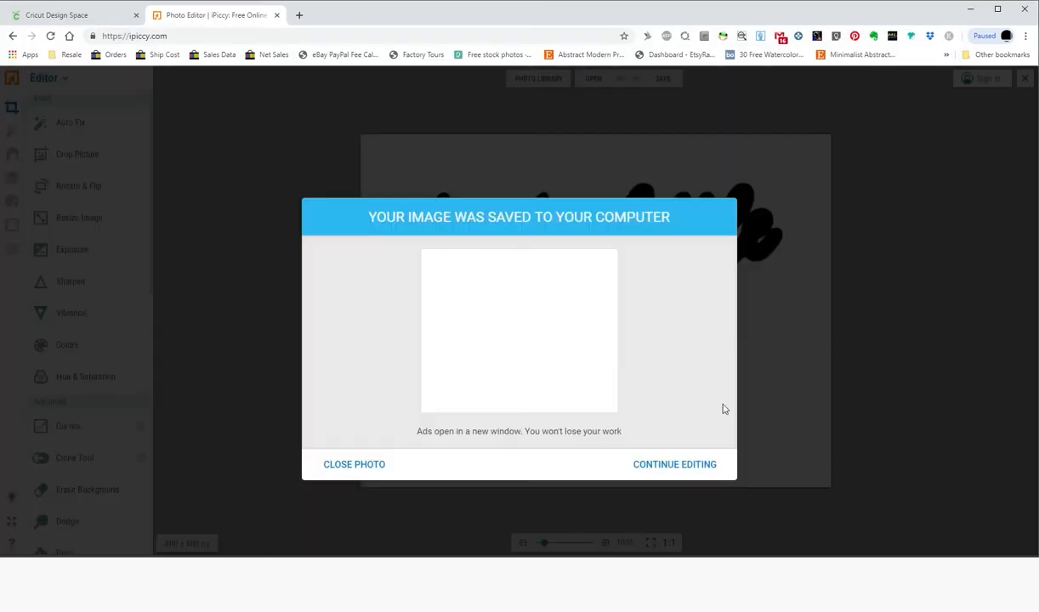
{"action": "left_click", "coordinate": [348, 467]}
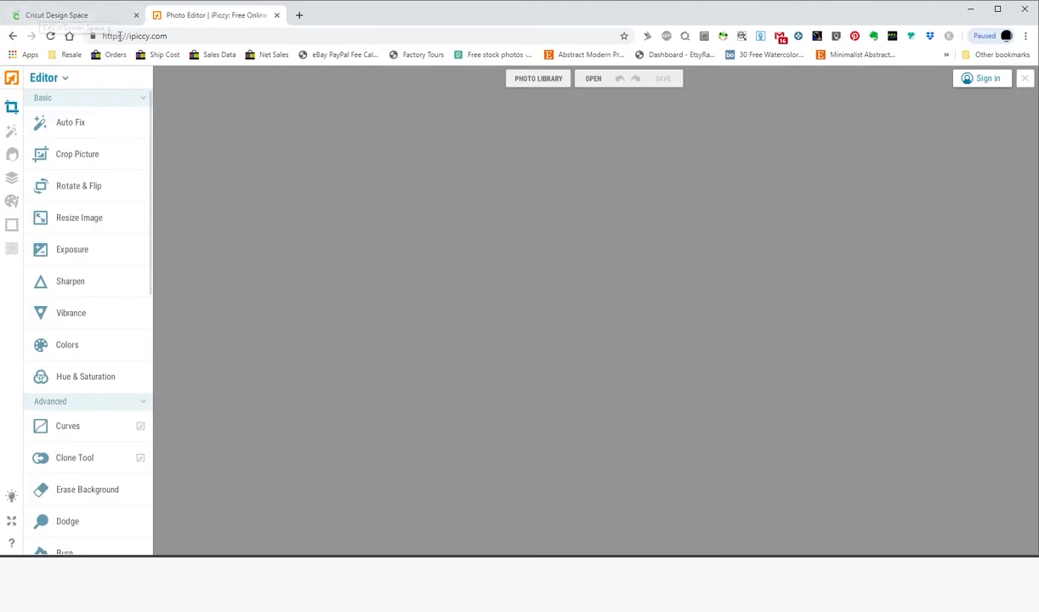
- Switch to Cricut Design Space and load the file "Design 3 Sample" as a new image upload
{"action": "left_click", "coordinate": [54, 17]}
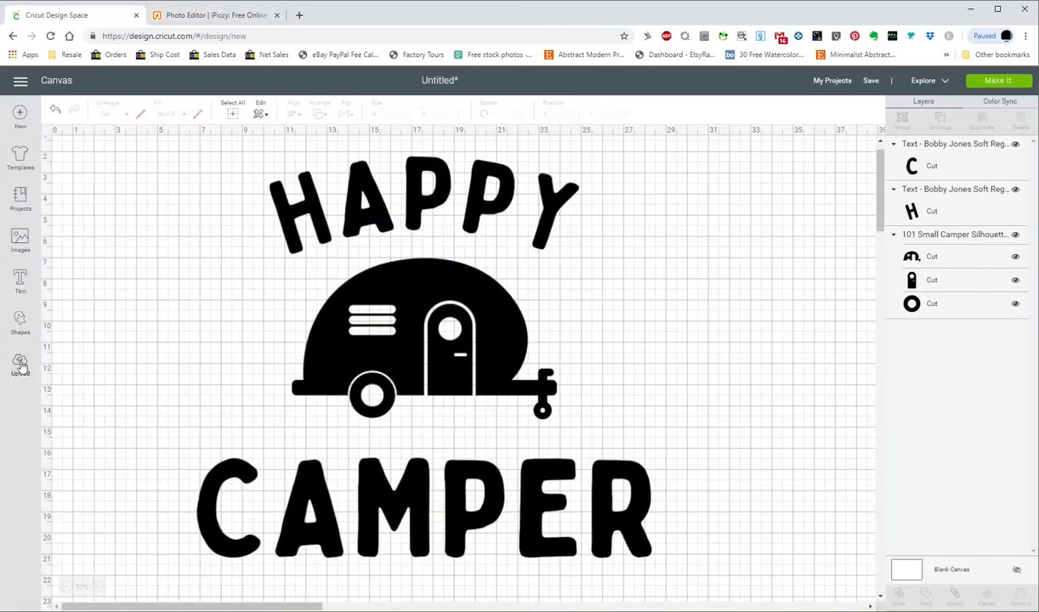
{"action": "left_click", "coordinate": [21, 366]}
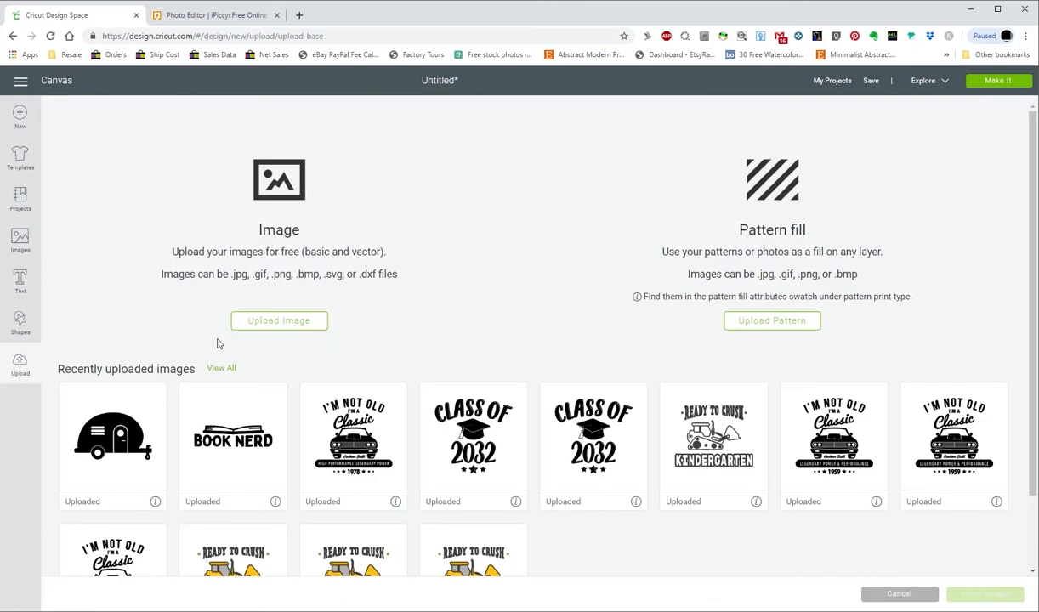
{"action": "left_click", "coordinate": [281, 320]}
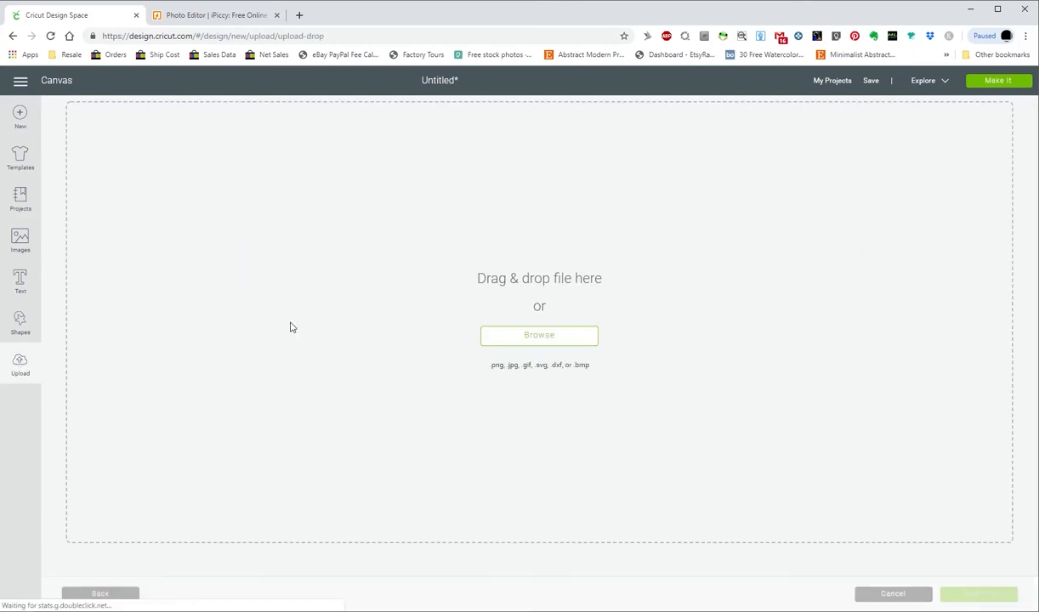
{"action": "left_click", "coordinate": [542, 337]}
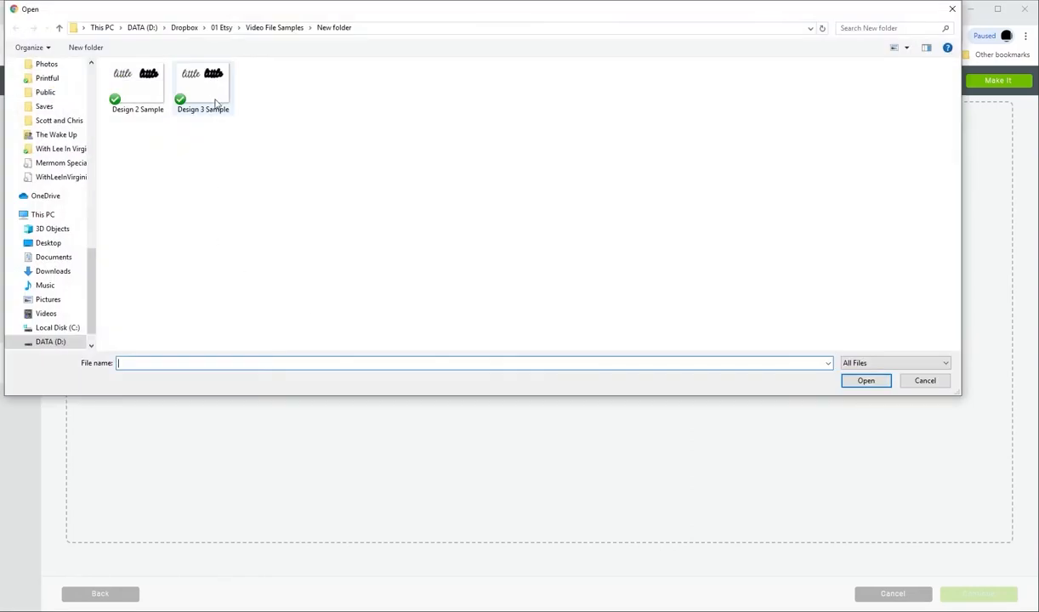
{"action": "left_click", "coordinate": [212, 90]}
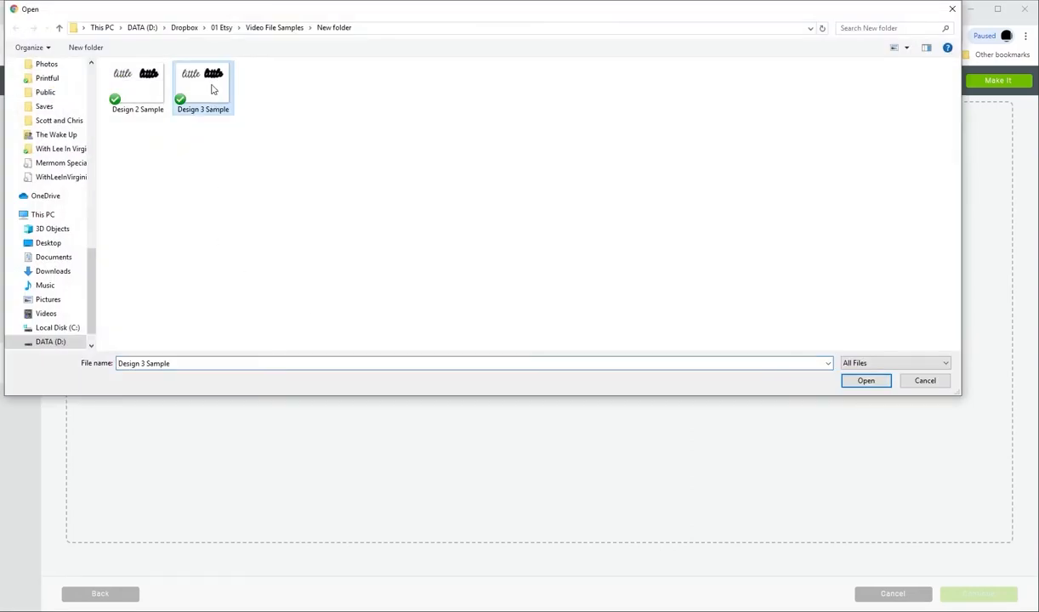
{"action": "left_click", "coordinate": [863, 382]}
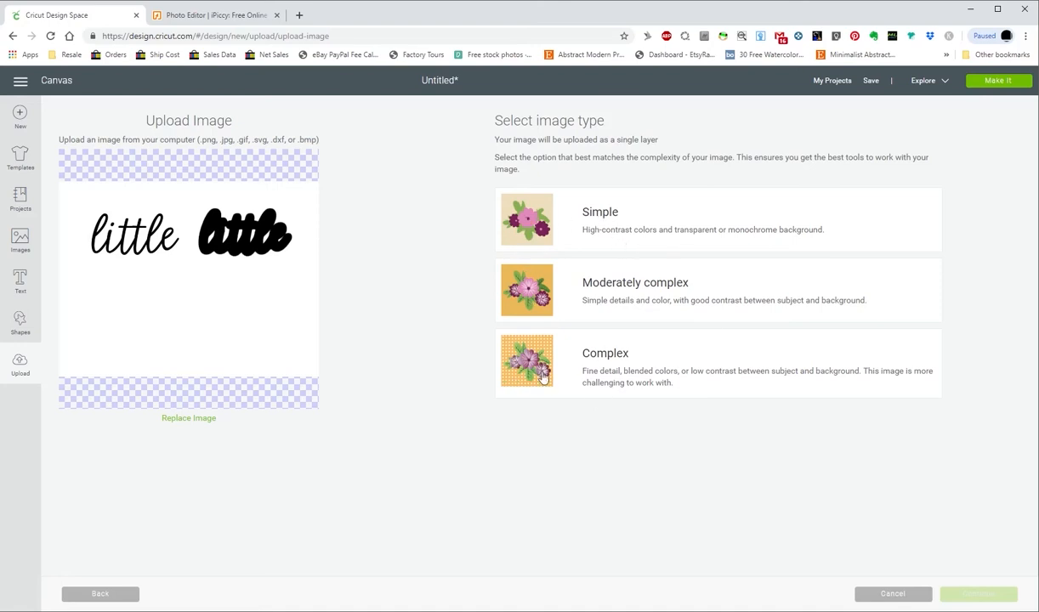
- Set the image type to Moderately complex and erase the white background and the enclosed area between the plain word's two t's
{"action": "left_click", "coordinate": [519, 281]}
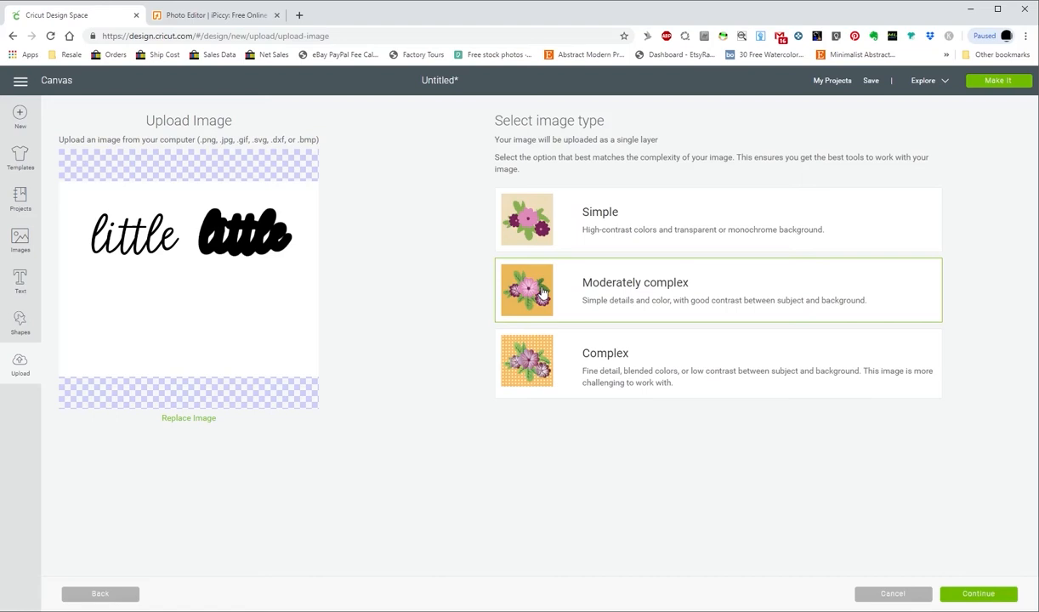
{"action": "left_click", "coordinate": [979, 594]}
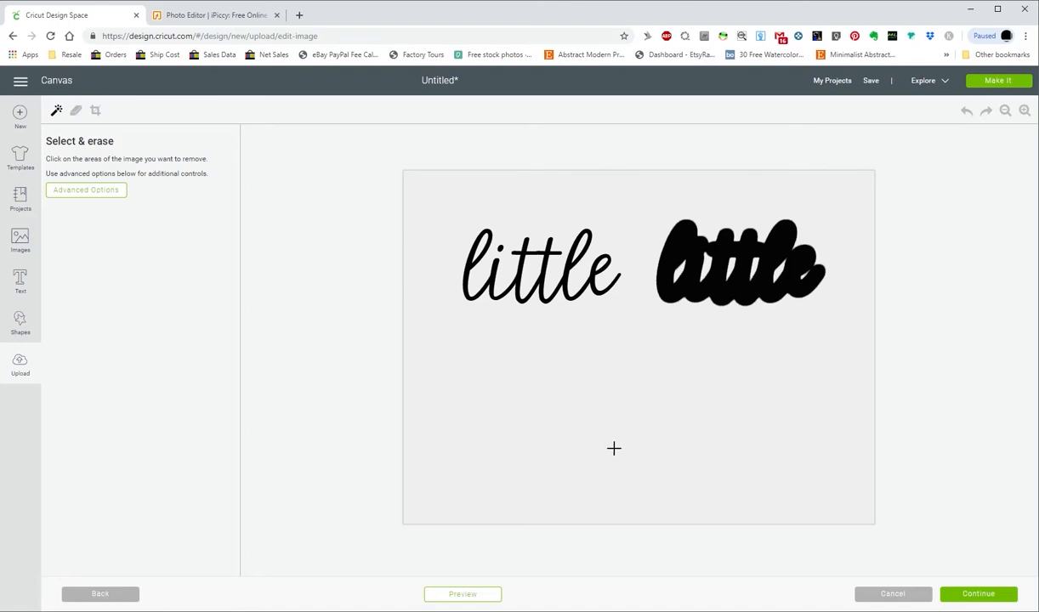
{"action": "left_click", "coordinate": [665, 439]}
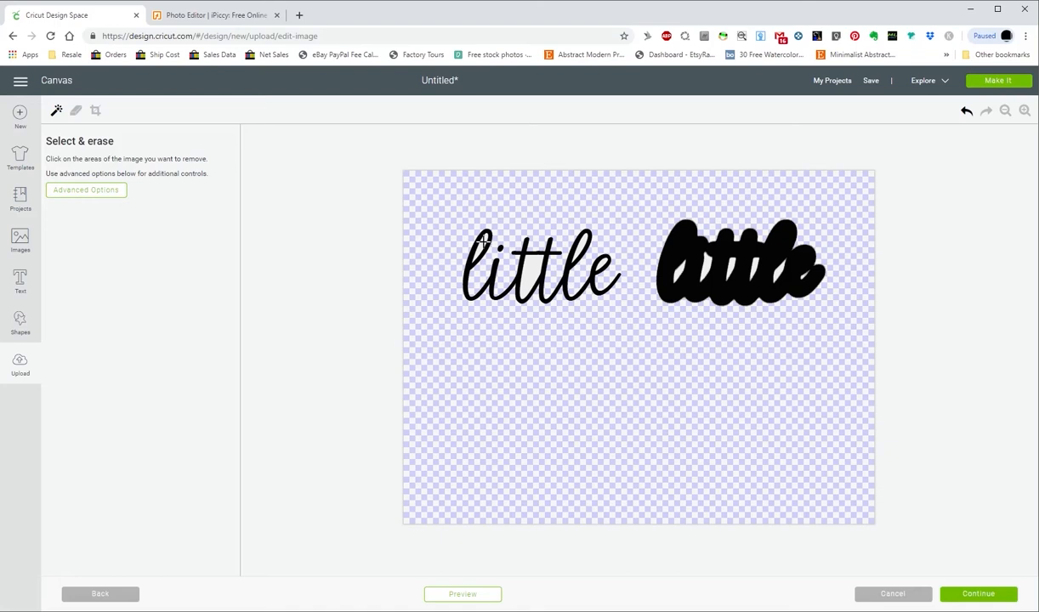
{"action": "left_click", "coordinate": [531, 266]}
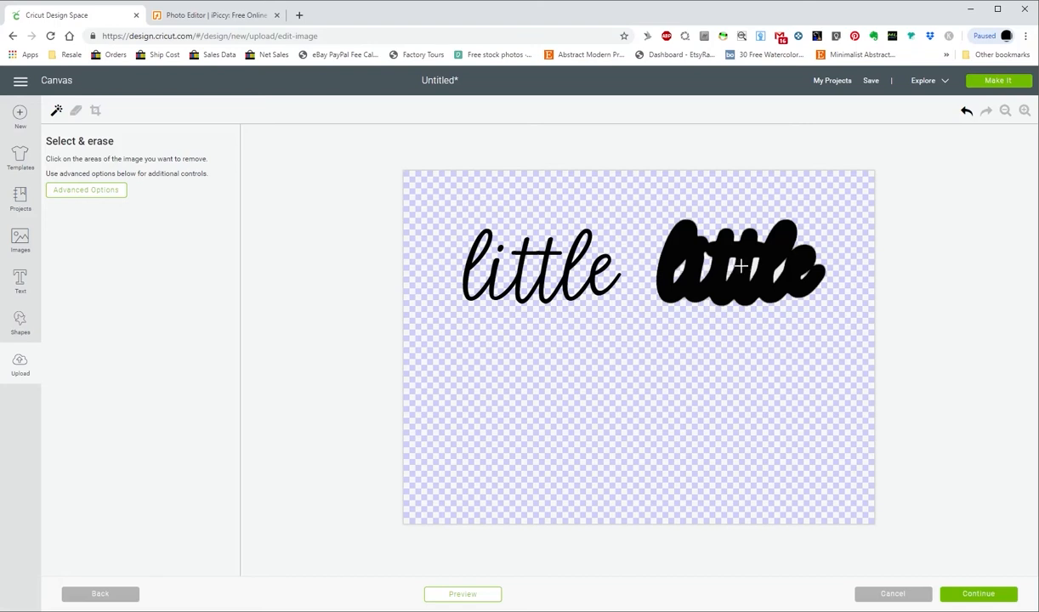
{"action": "left_click", "coordinate": [976, 595]}
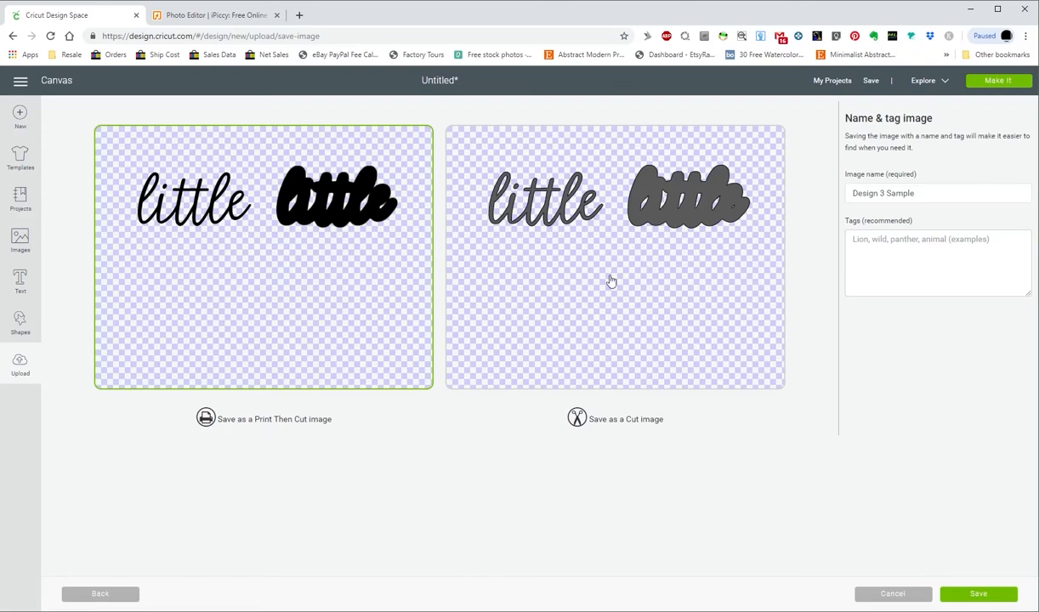
- Save the upload as a Cut image and insert it onto the canvas
{"action": "left_click", "coordinate": [580, 304]}
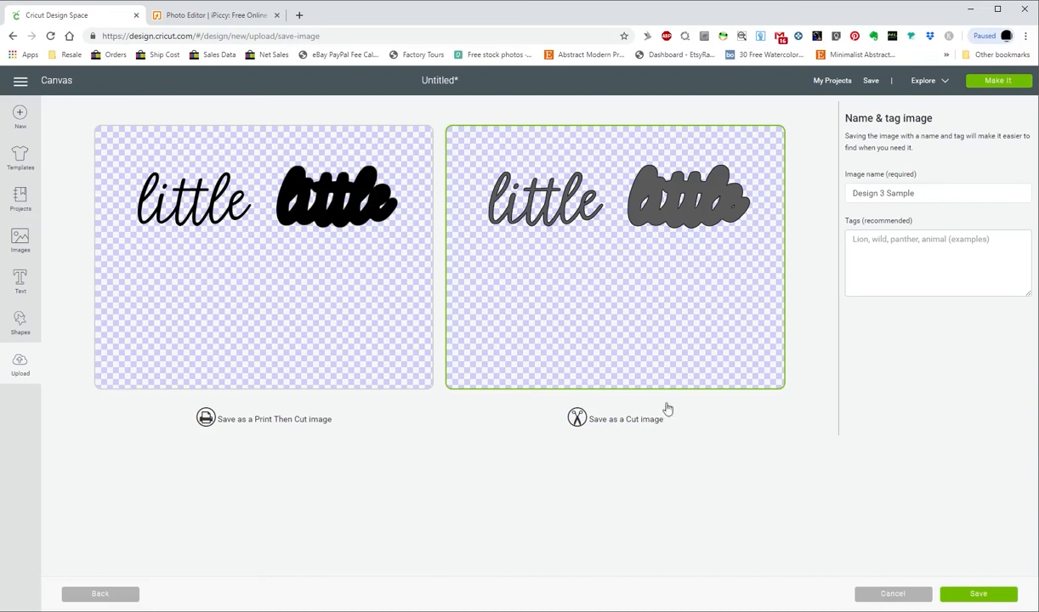
{"action": "left_click", "coordinate": [978, 595]}
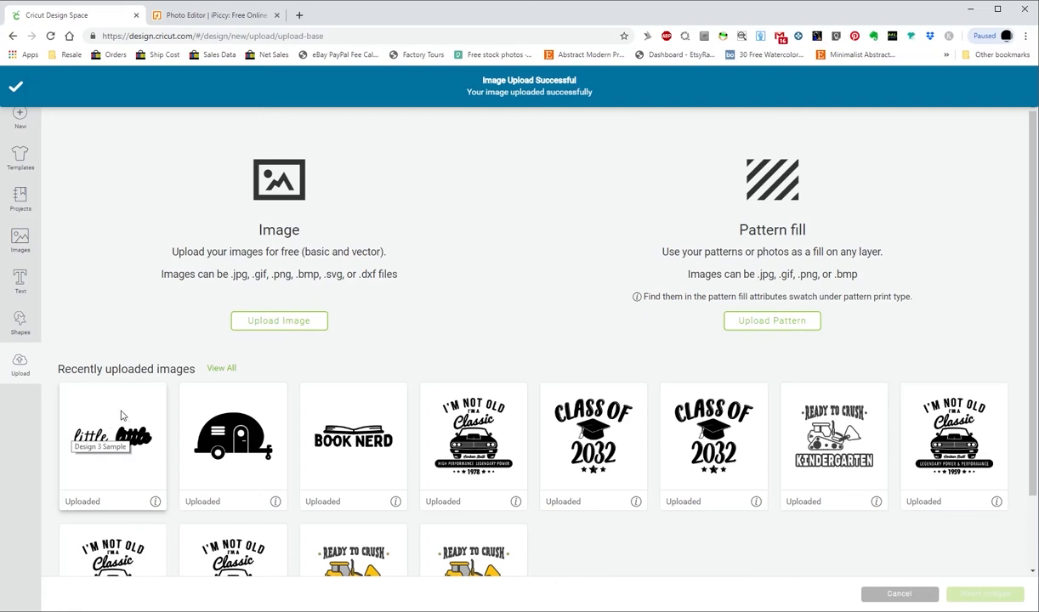
{"action": "left_click", "coordinate": [120, 415]}
{"action": "left_click", "coordinate": [978, 594]}
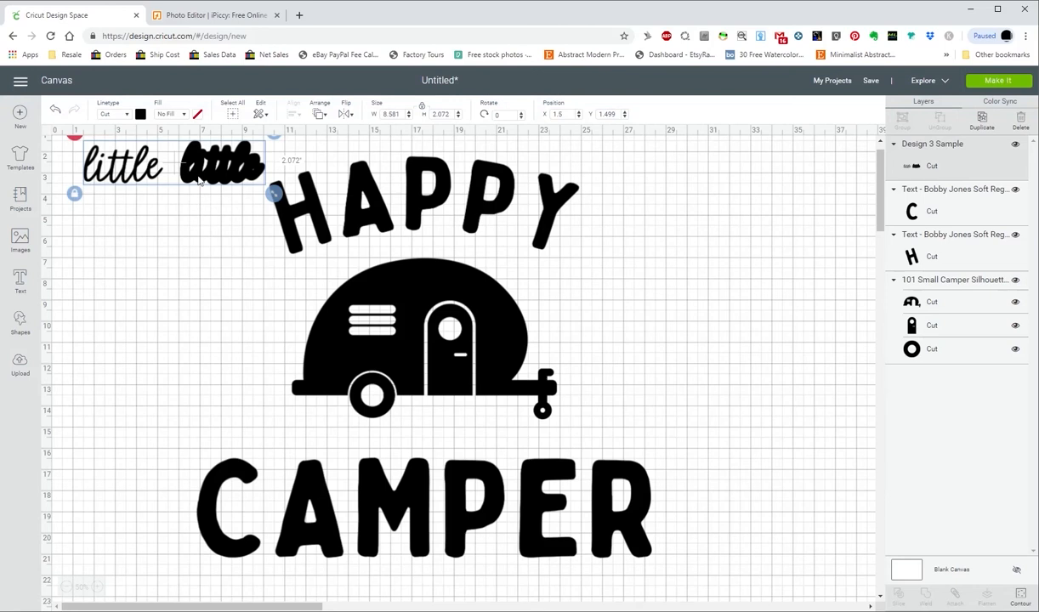
- Move the "little" image beside the camper, duplicate it, and place the copy directly beneath the original
{"action": "left_click_drag", "start_coordinate": [196, 179], "coordinate": [190, 306]}
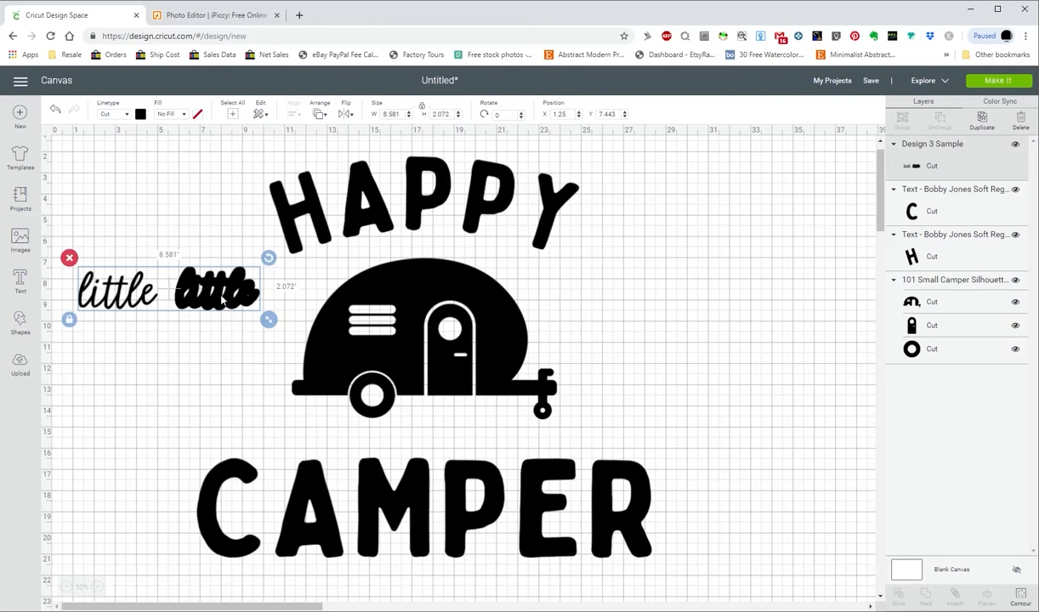
{"action": "left_click", "coordinate": [983, 121]}
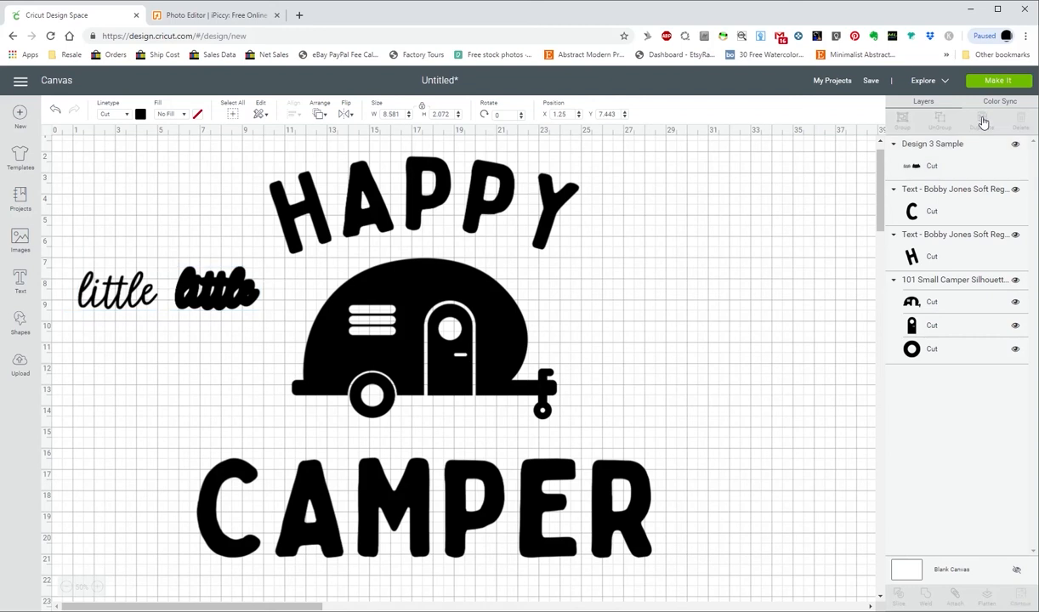
{"action": "left_click_drag", "start_coordinate": [225, 315], "coordinate": [208, 358]}
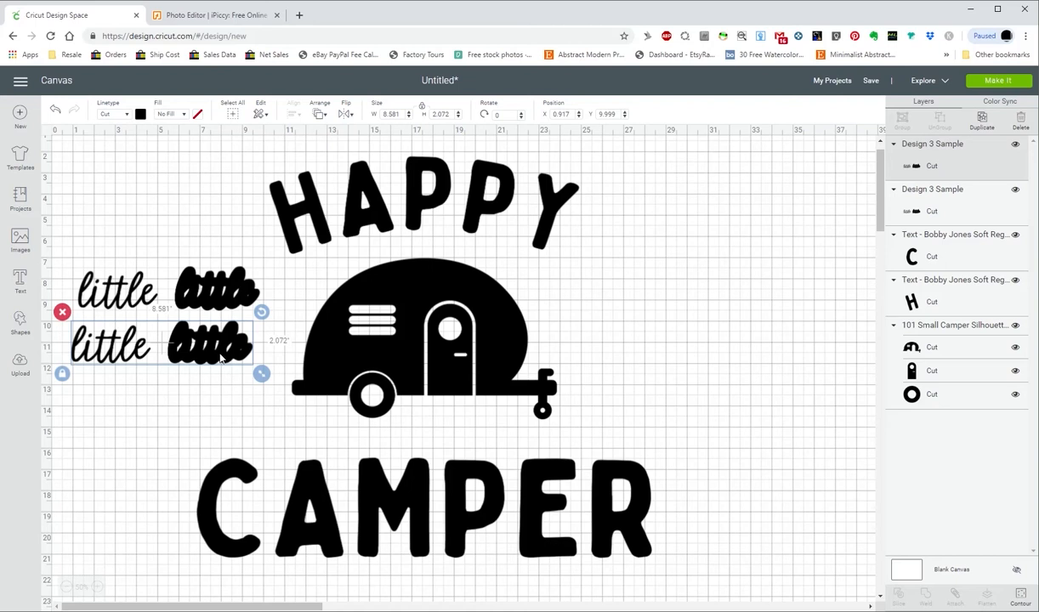
{"action": "left_click_drag", "start_coordinate": [221, 358], "coordinate": [225, 361]}
- Hide the outlined word and its inner gap contours in the upper "little" image, then move the remaining plain script word farther up
{"action": "left_click", "coordinate": [217, 298]}
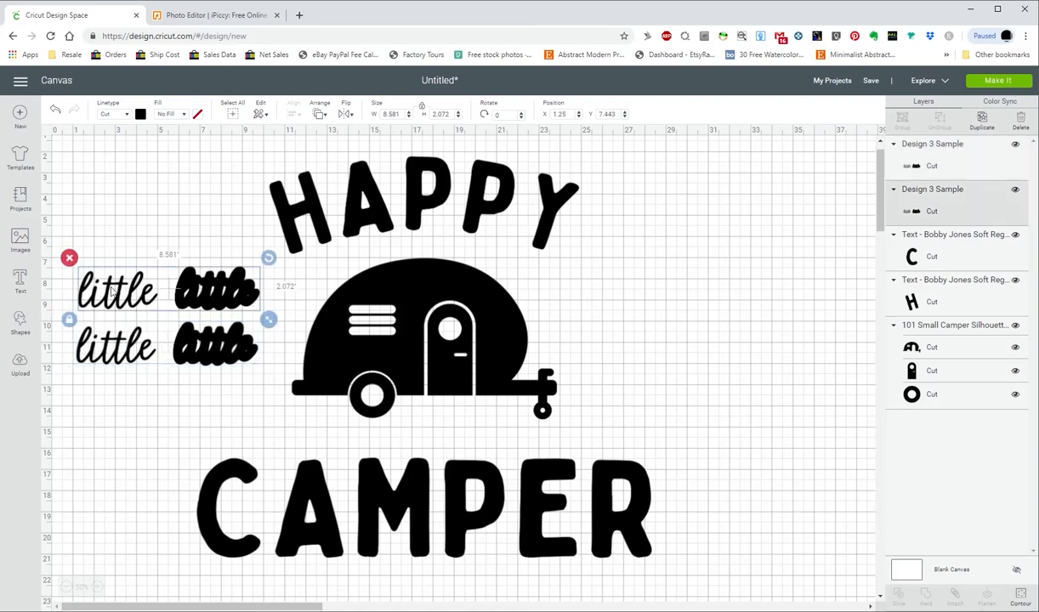
{"action": "left_click", "coordinate": [1022, 600]}
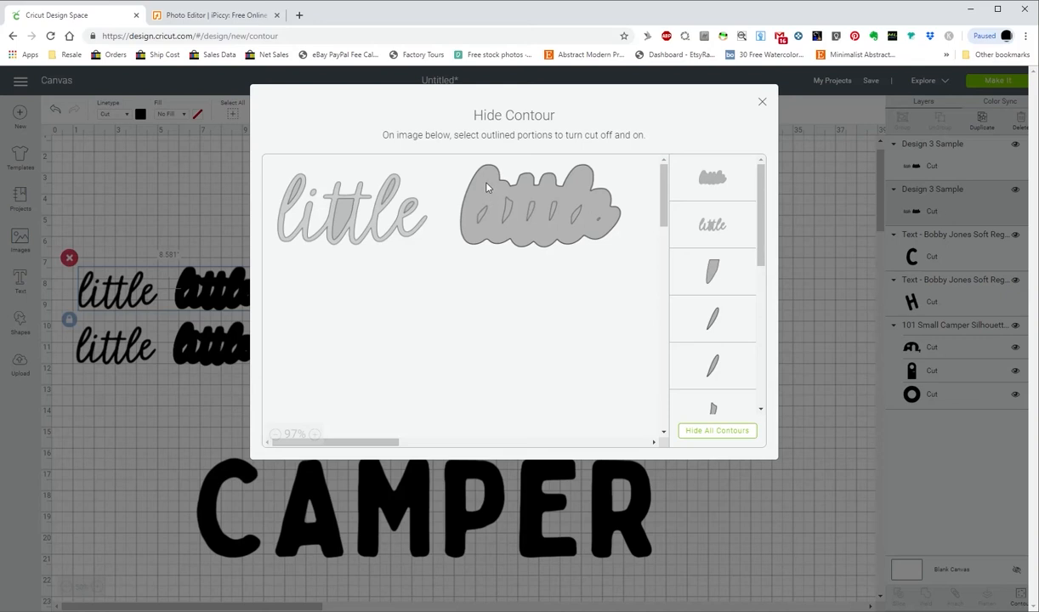
{"action": "left_click", "coordinate": [487, 187]}
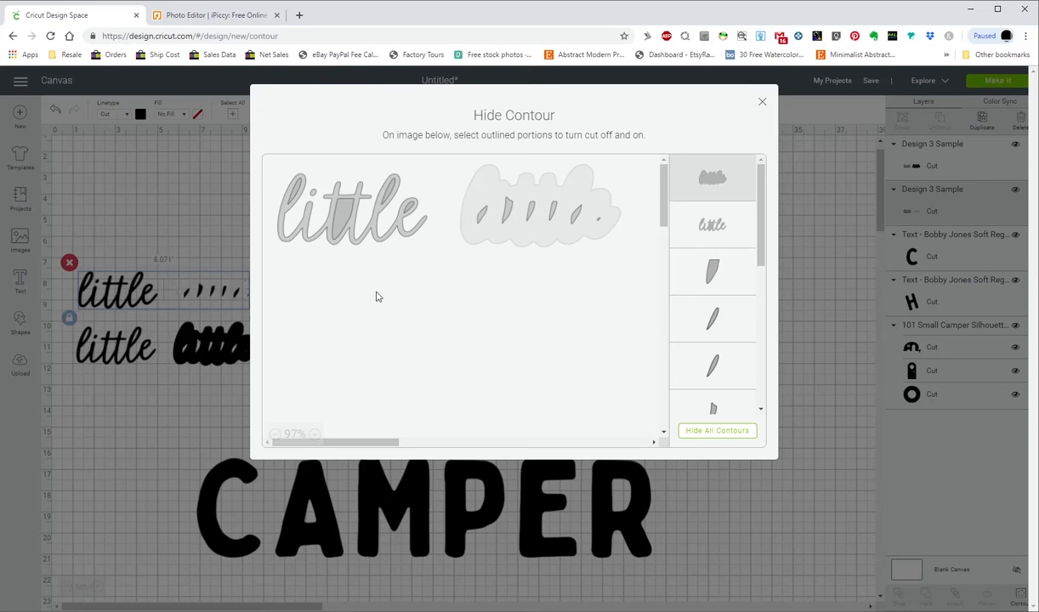
{"action": "left_click", "coordinate": [483, 213]}
{"action": "left_click", "coordinate": [508, 208]}
{"action": "left_click", "coordinate": [529, 209]}
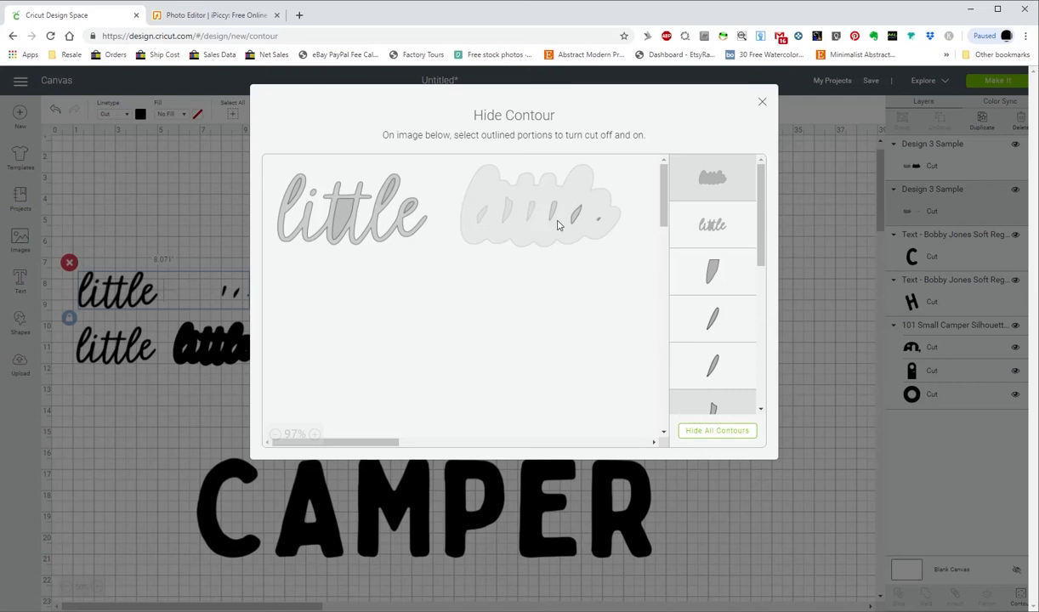
{"action": "left_click", "coordinate": [553, 211]}
{"action": "left_click", "coordinate": [576, 214]}
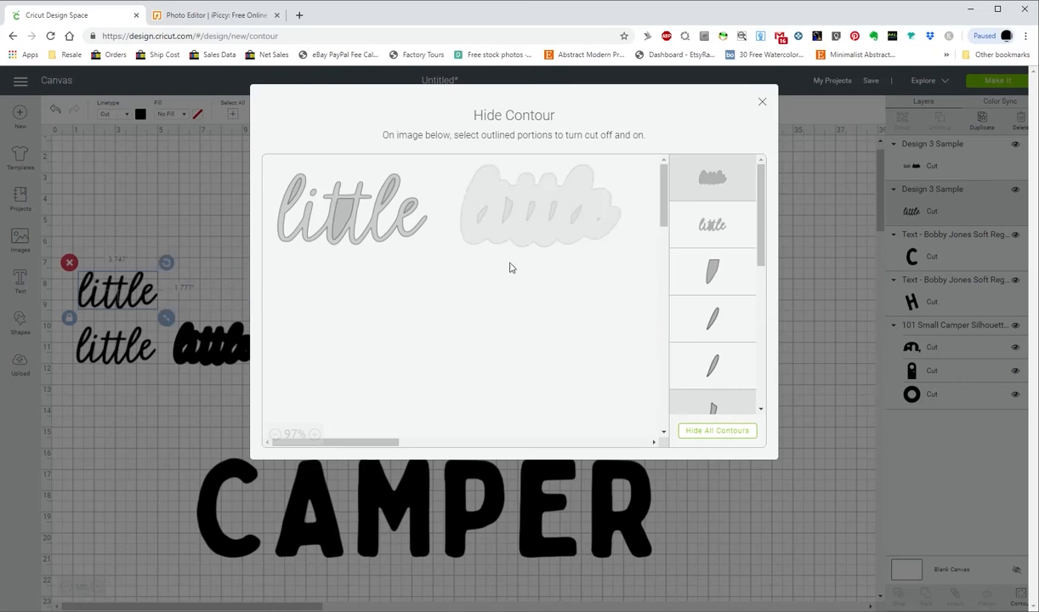
{"action": "left_click", "coordinate": [467, 170]}
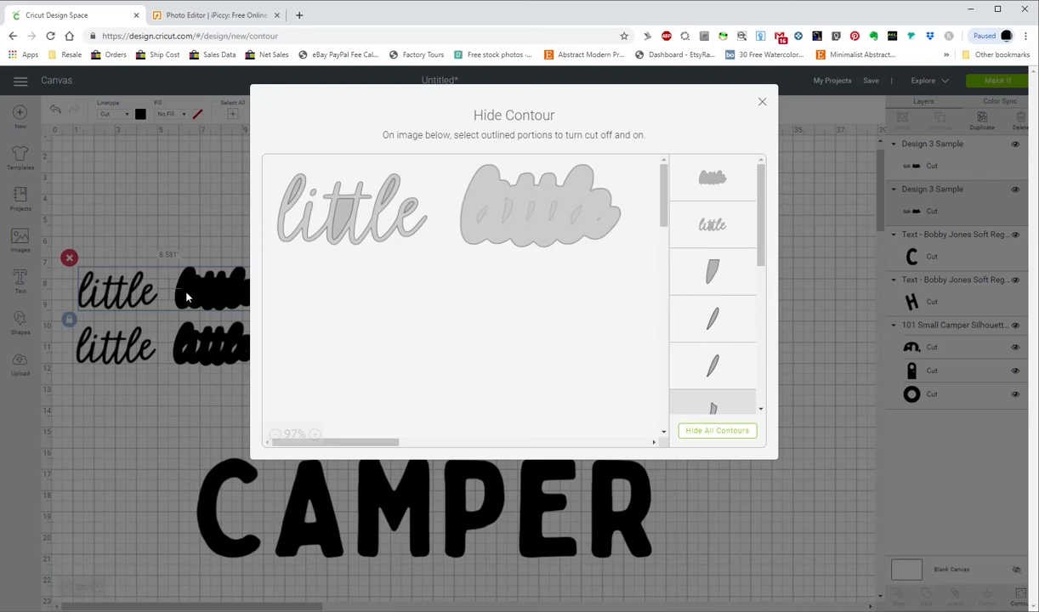
{"action": "left_click", "coordinate": [487, 192]}
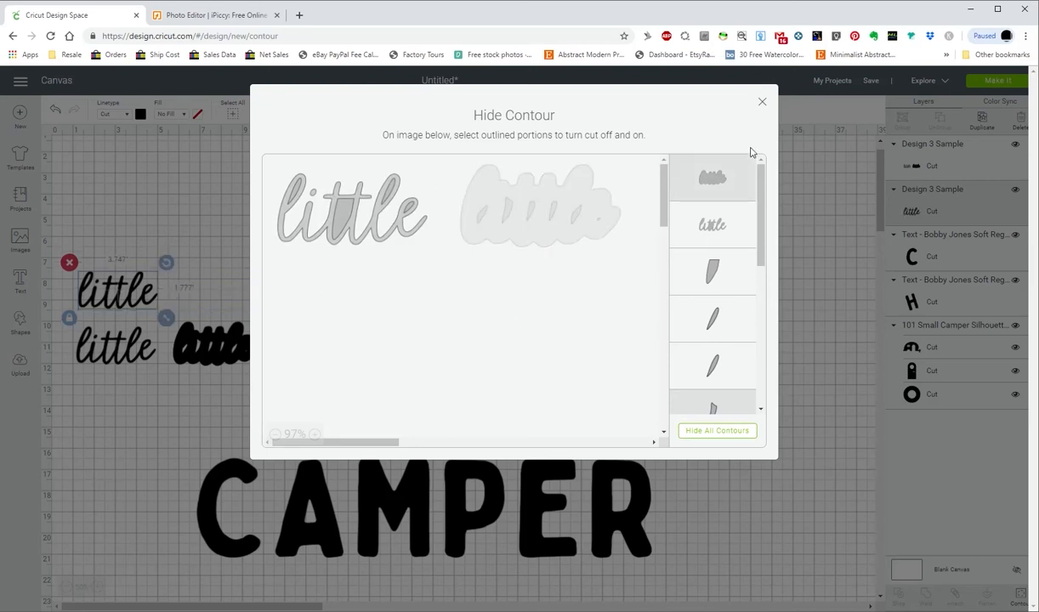
{"action": "left_click", "coordinate": [763, 105]}
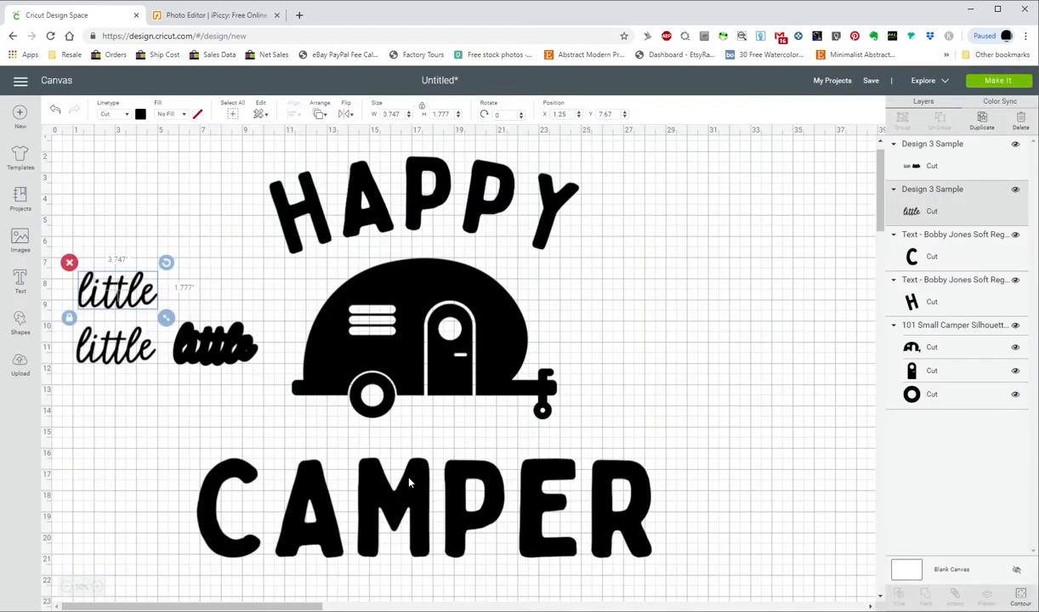
{"action": "left_click_drag", "start_coordinate": [125, 291], "coordinate": [146, 244]}
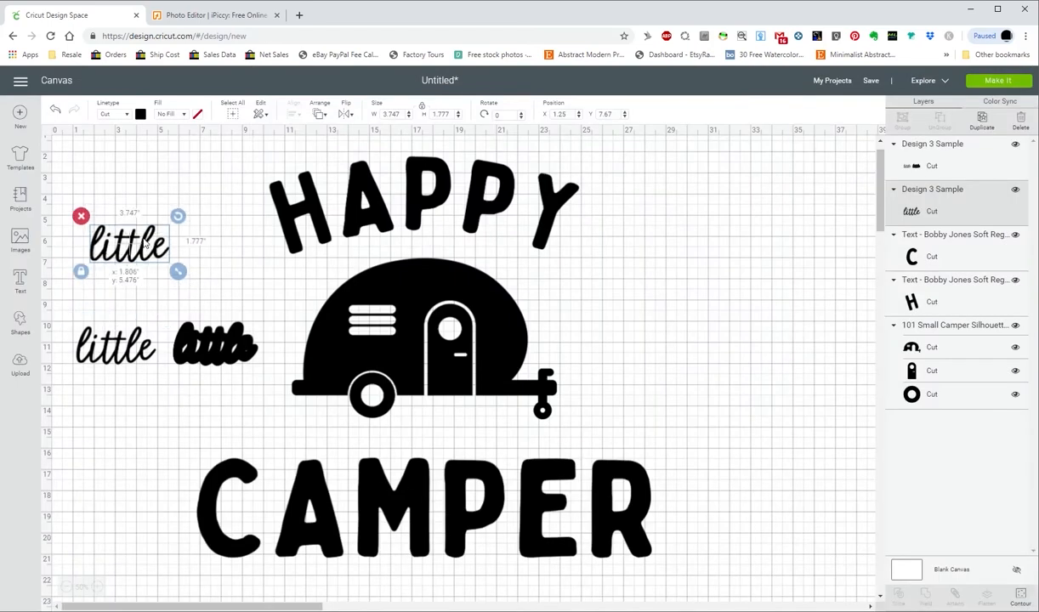
- Hide the plain word and its inner contours in the lower copy, then place the remaining outlined word directly beneath the plain "little"
{"action": "left_click", "coordinate": [214, 347]}
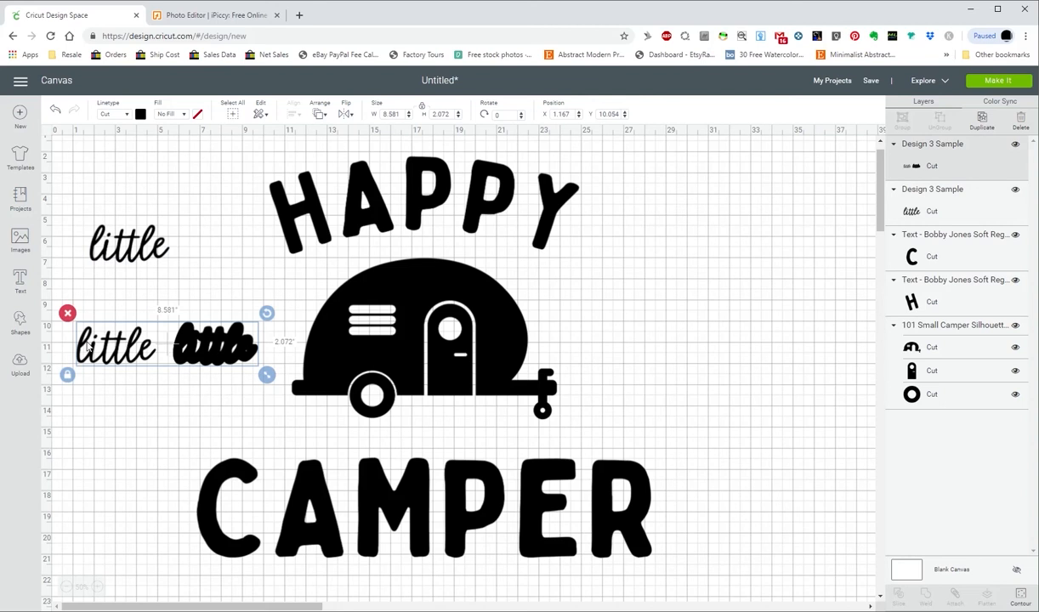
{"action": "left_click", "coordinate": [1022, 601]}
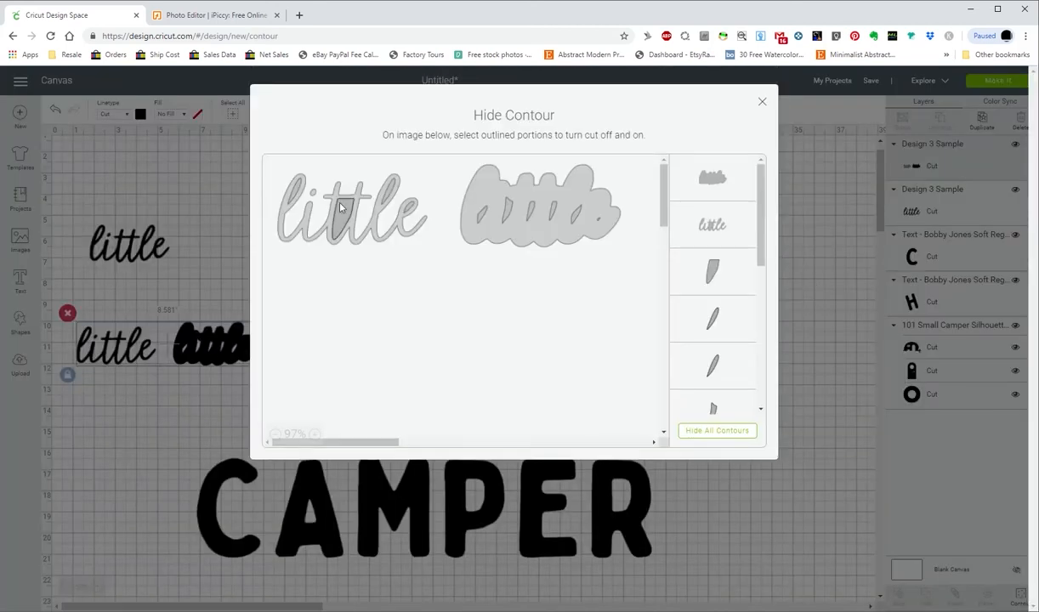
{"action": "left_click", "coordinate": [284, 194]}
{"action": "left_click", "coordinate": [342, 211]}
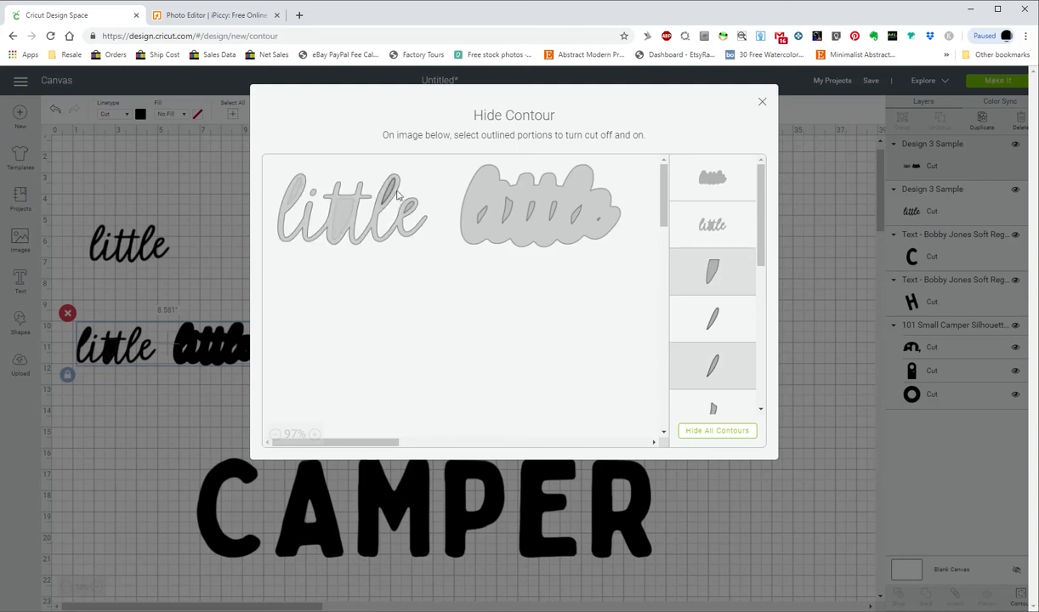
{"action": "left_click", "coordinate": [390, 192]}
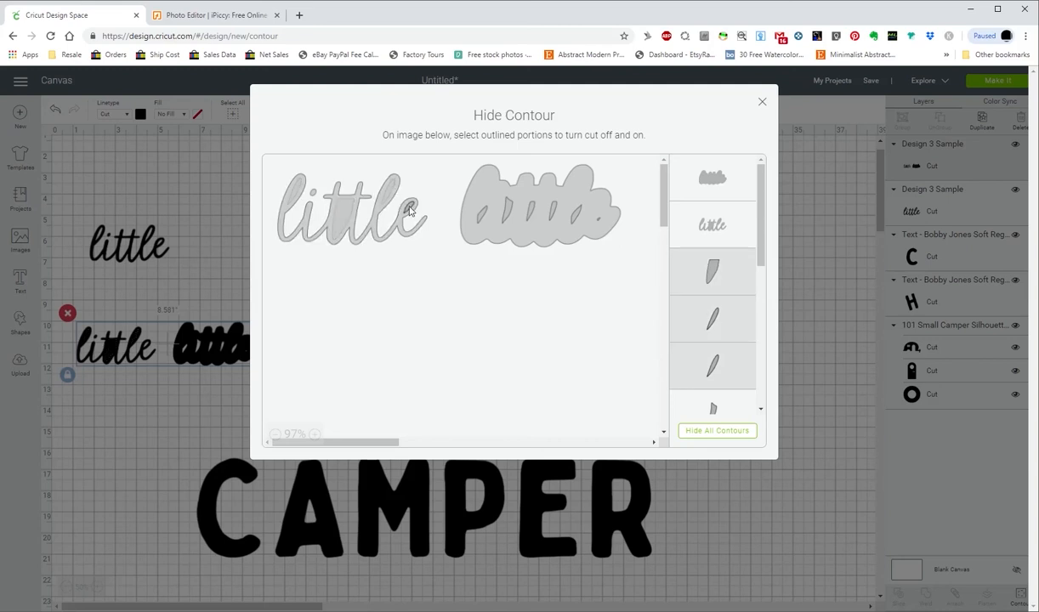
{"action": "left_click", "coordinate": [282, 229]}
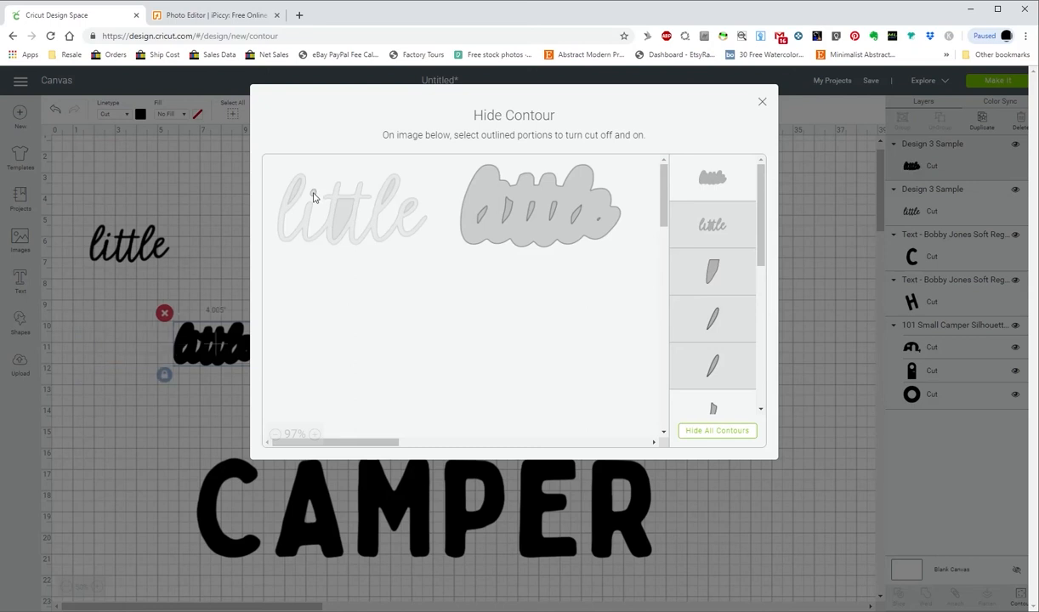
{"action": "left_click", "coordinate": [763, 100]}
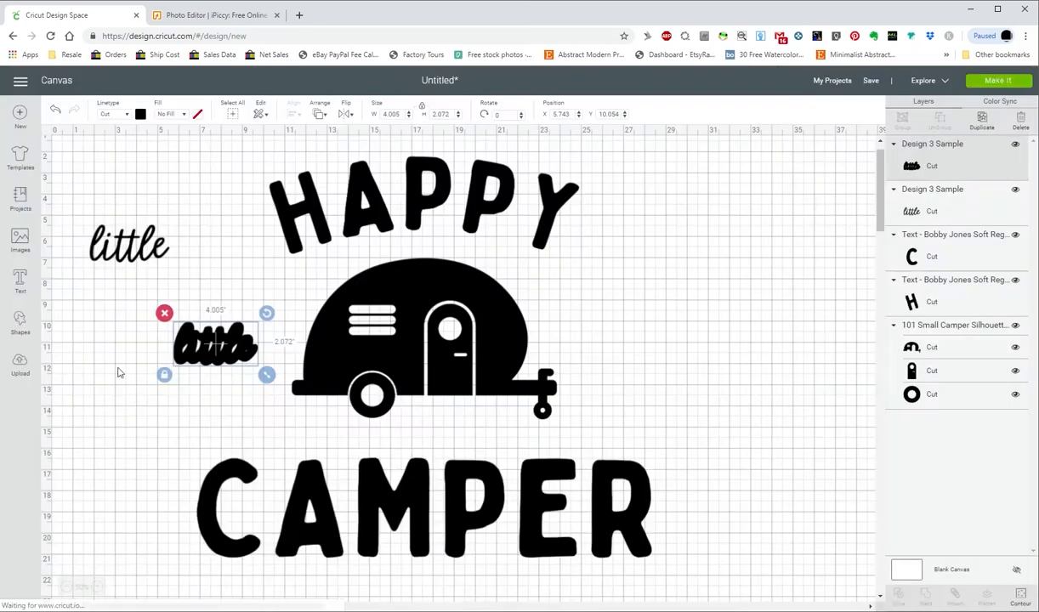
{"action": "left_click_drag", "start_coordinate": [225, 351], "coordinate": [144, 330]}
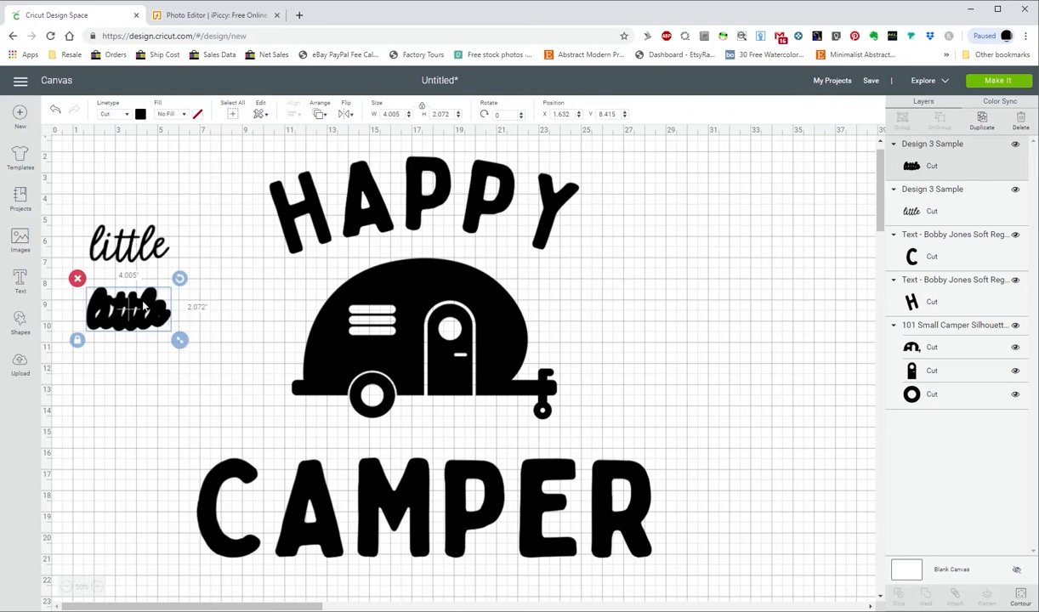
- Change the outlined word's material colour to white
{"action": "left_click", "coordinate": [141, 115]}
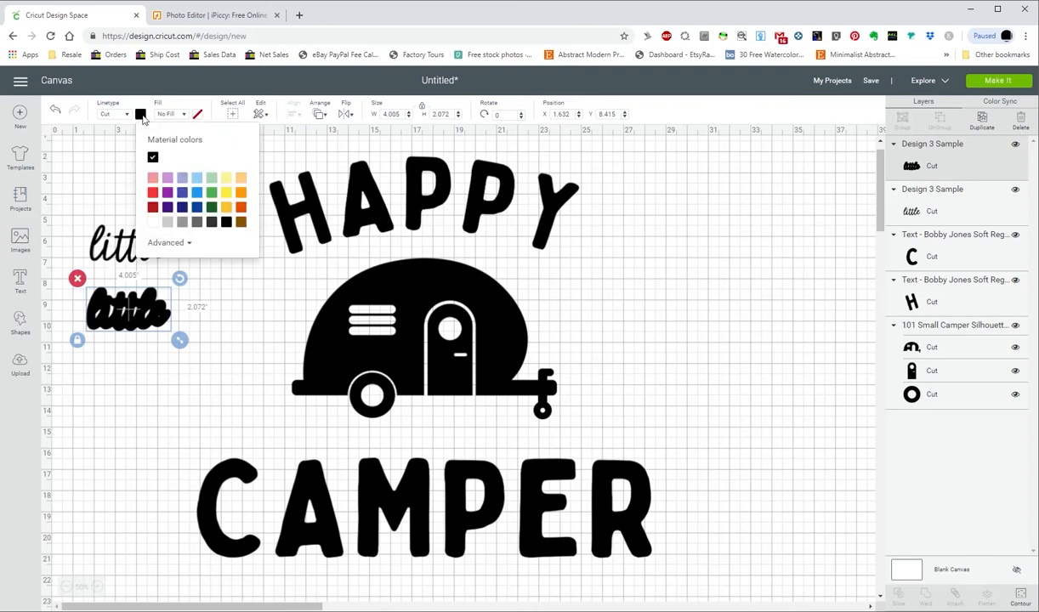
{"action": "left_click", "coordinate": [153, 222]}
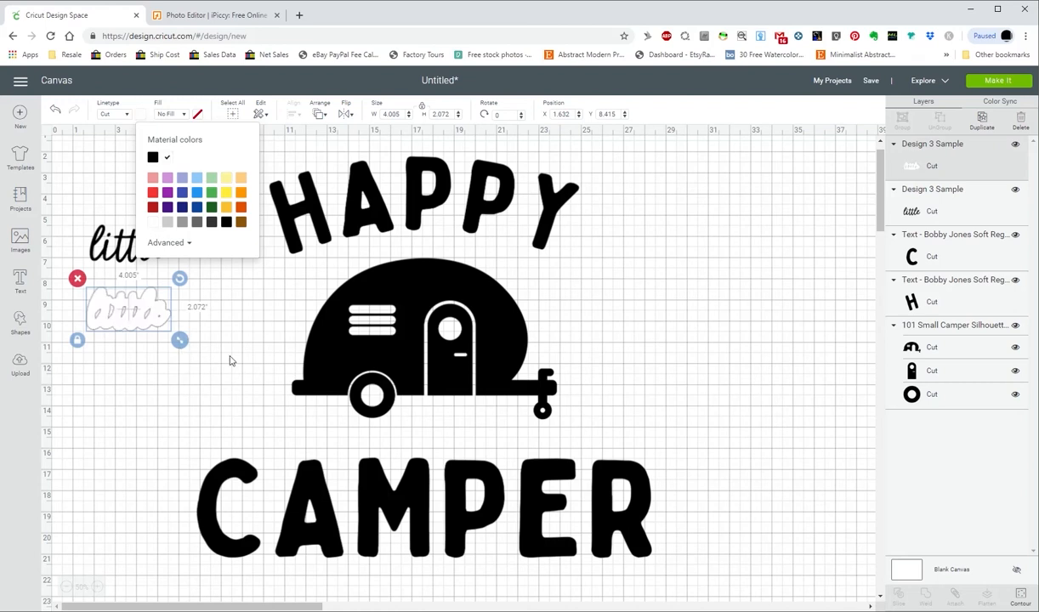
{"action": "left_click", "coordinate": [228, 361]}
- Move the plain "little" down so it partly overlaps the white outline, and reorder the outline layer behind it
{"action": "left_click", "coordinate": [146, 260]}
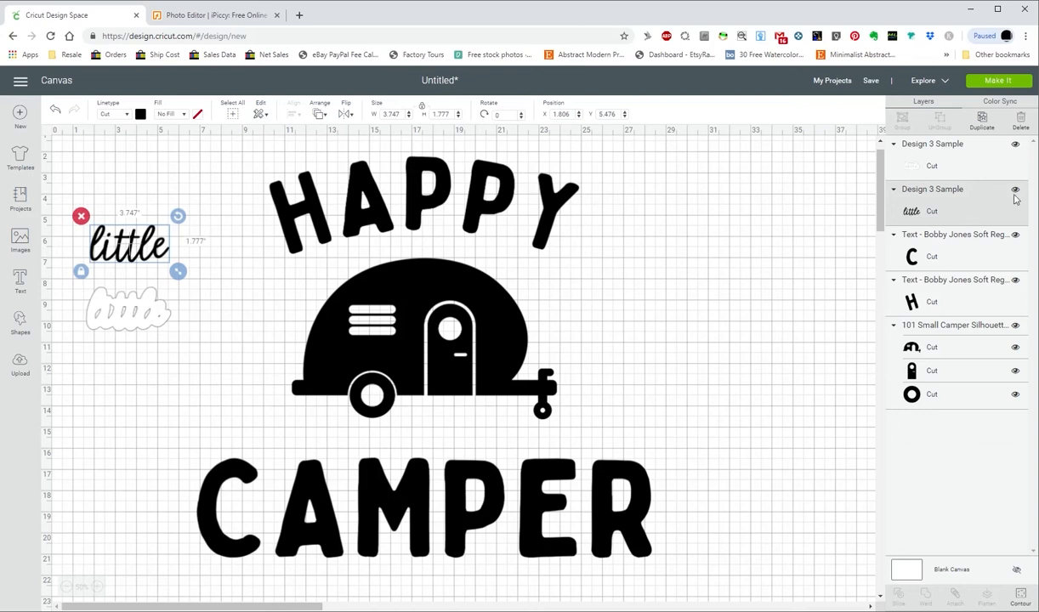
{"action": "left_click_drag", "start_coordinate": [146, 245], "coordinate": [147, 284]}
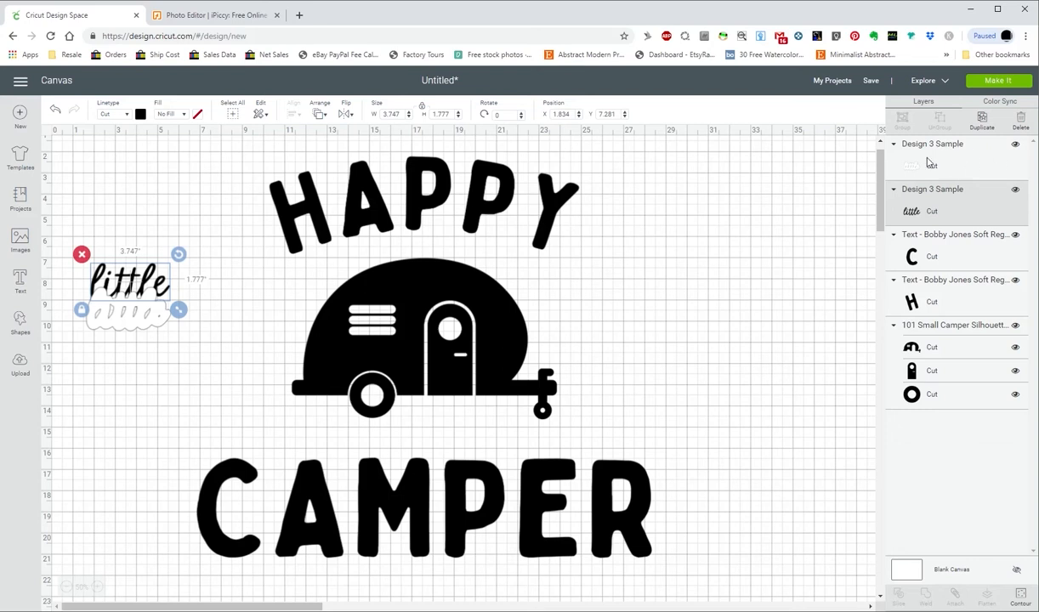
{"action": "left_click", "coordinate": [961, 165]}
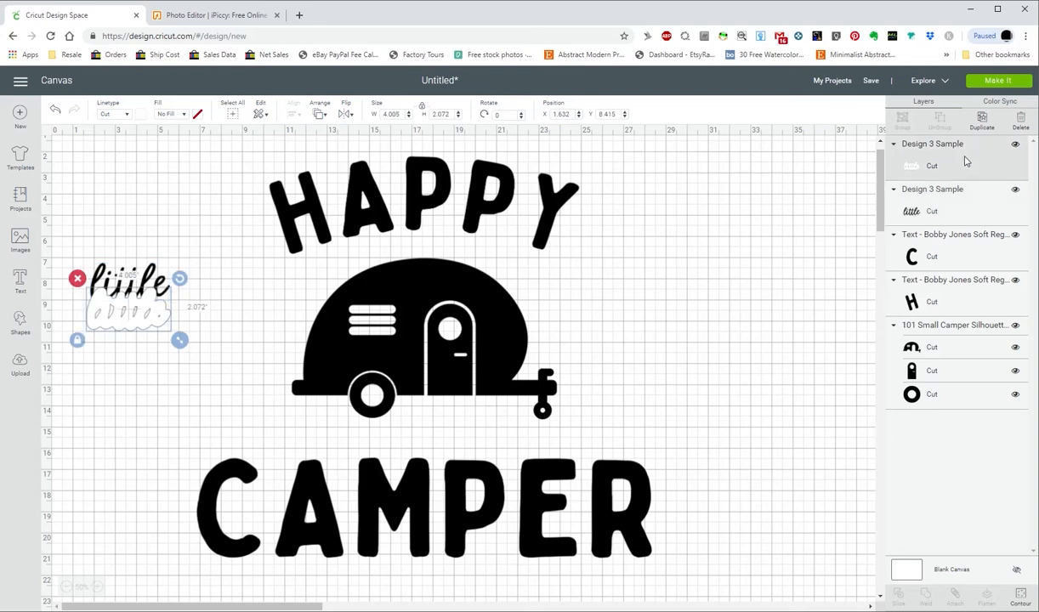
{"action": "left_click_drag", "start_coordinate": [965, 162], "coordinate": [944, 209]}
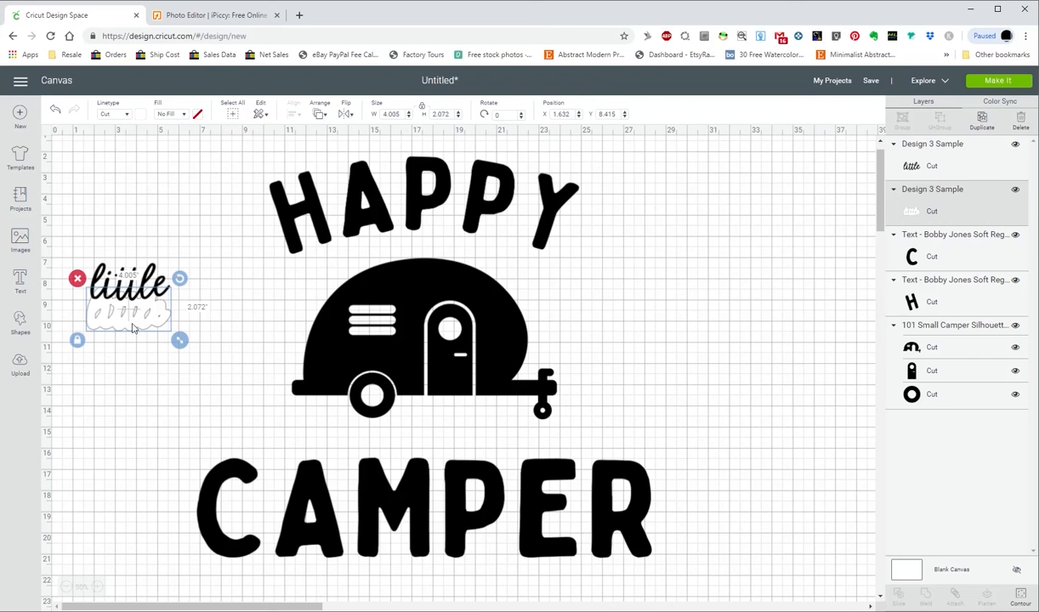
- Move the white outline forward one layer, then move it backward behind the plain word again
{"action": "right_click", "coordinate": [151, 308]}
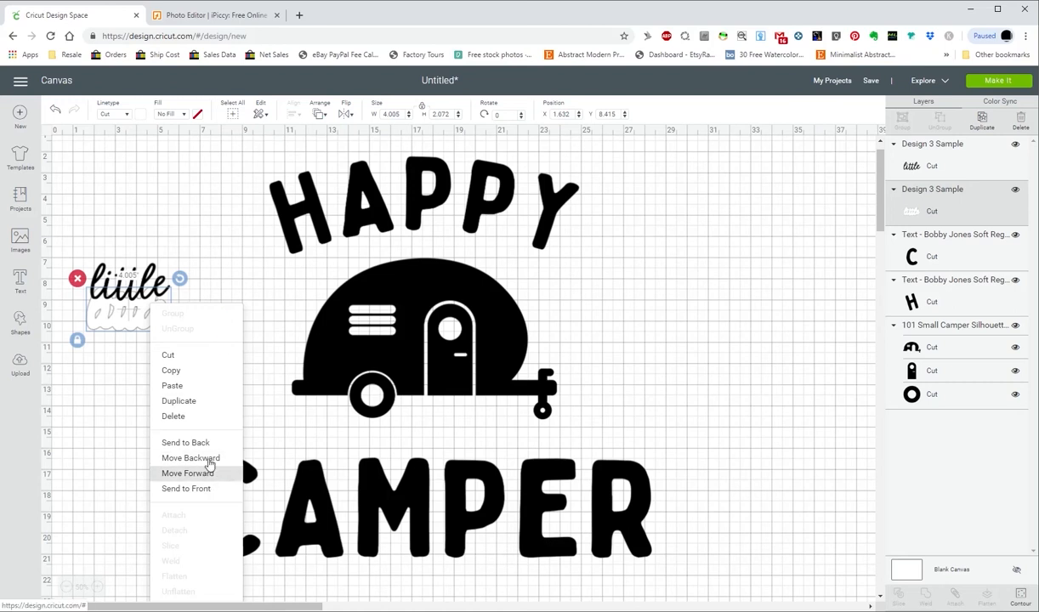
{"action": "left_click", "coordinate": [205, 474]}
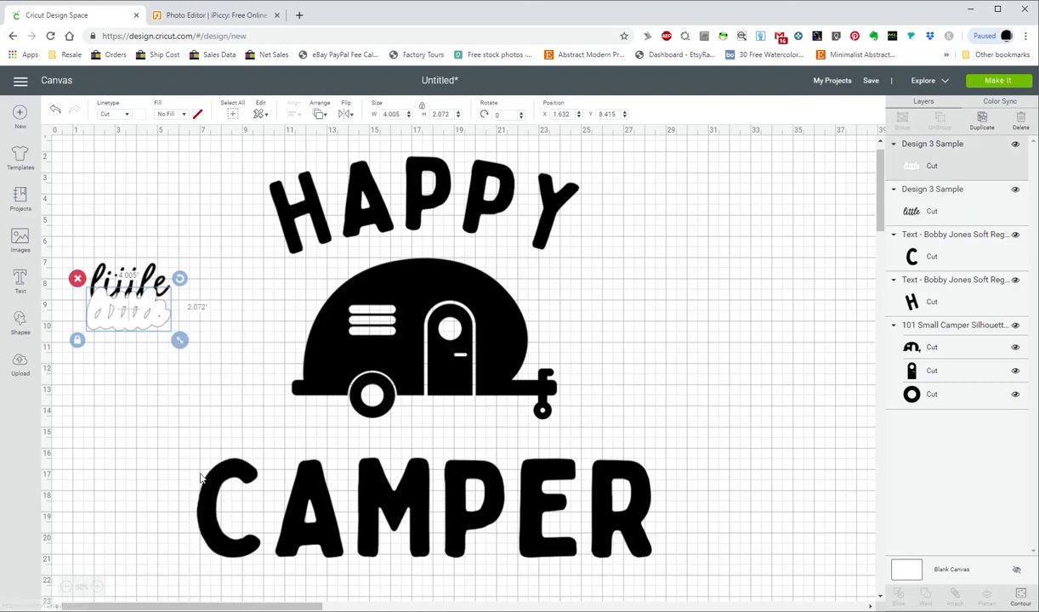
{"action": "right_click", "coordinate": [148, 339]}
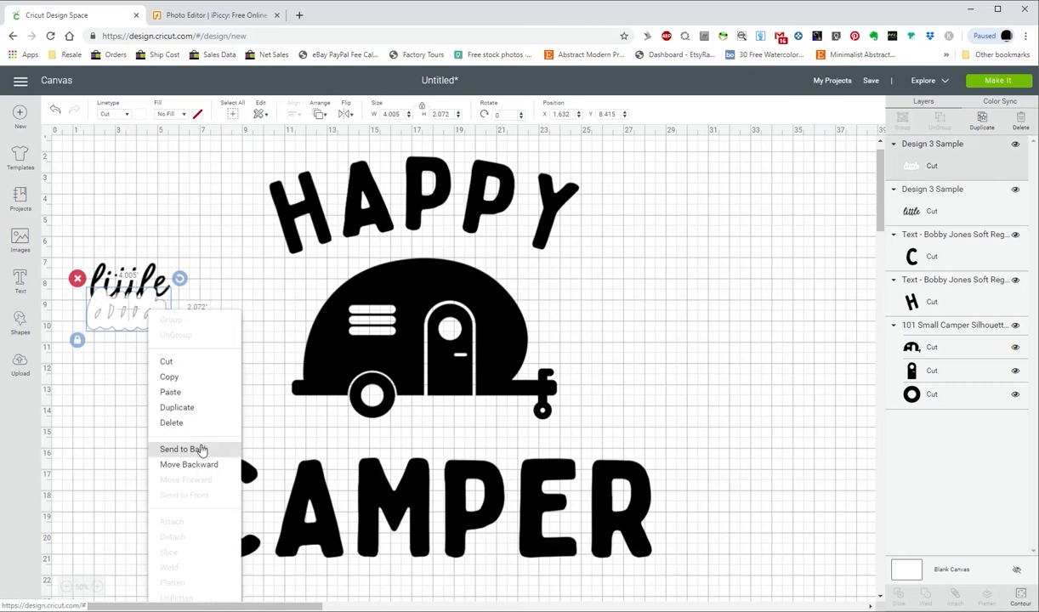
{"action": "left_click", "coordinate": [203, 467]}
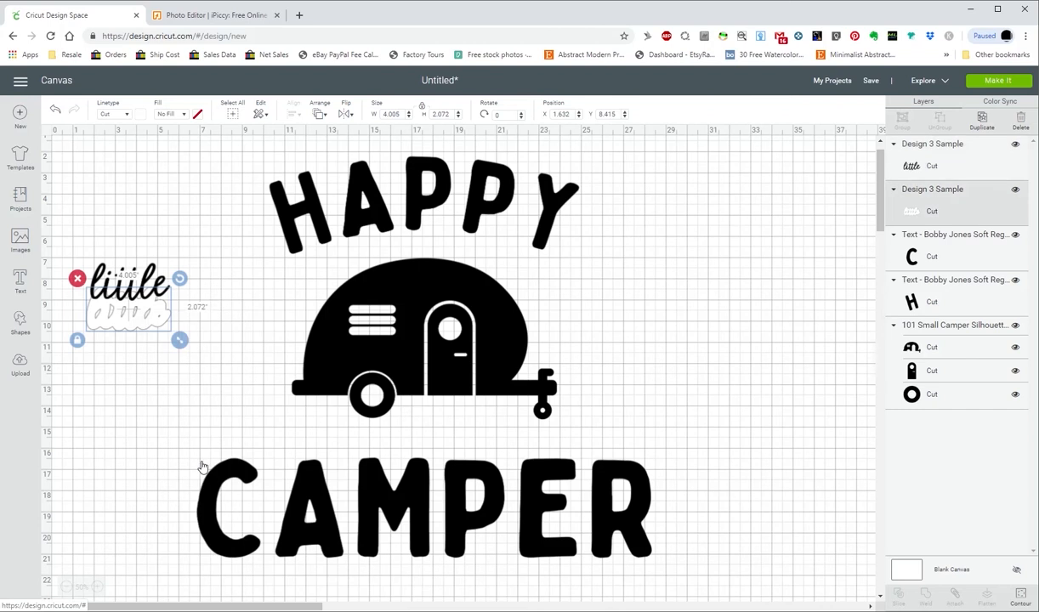
- Place the plain "little" on its white outline and centre the two layers horizontally and vertically
{"action": "left_click", "coordinate": [156, 254]}
{"action": "left_click_drag", "start_coordinate": [143, 267], "coordinate": [153, 307]}
{"action": "left_click", "coordinate": [160, 357]}
{"action": "left_click_drag", "start_coordinate": [182, 344], "coordinate": [128, 293]}
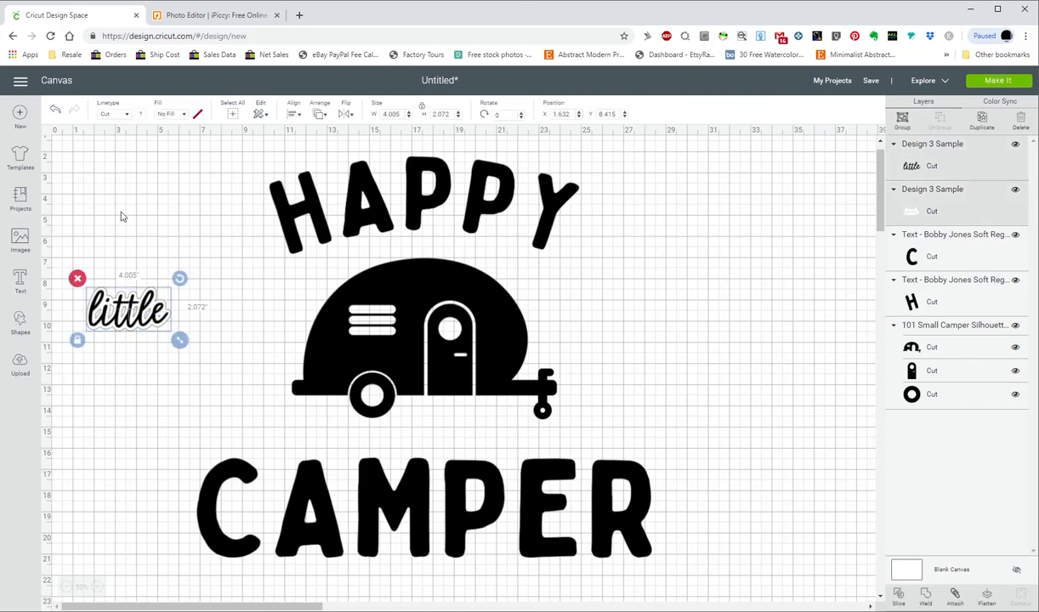
{"action": "left_click", "coordinate": [295, 114]}
{"action": "left_click", "coordinate": [304, 158]}
{"action": "left_click", "coordinate": [294, 114]}
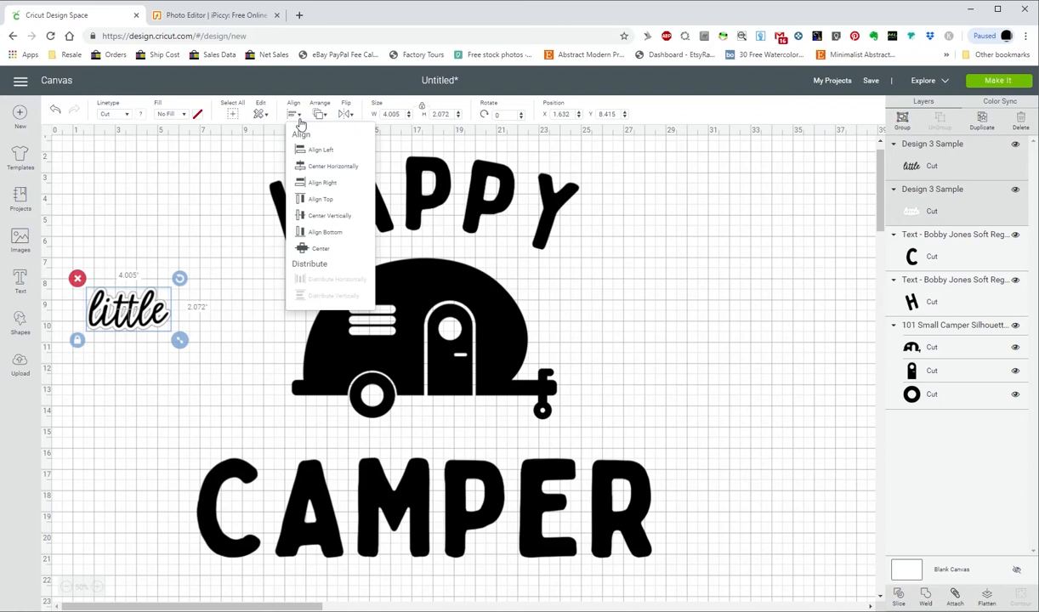
{"action": "left_click", "coordinate": [338, 218]}
- Select both "little" layers, place them between the camper and CAMPER, and enlarge them to about 9.4 inches wide
{"action": "left_click", "coordinate": [201, 366]}
{"action": "left_click_drag", "start_coordinate": [202, 359], "coordinate": [89, 269]}
{"action": "left_click_drag", "start_coordinate": [130, 327], "coordinate": [542, 490]}
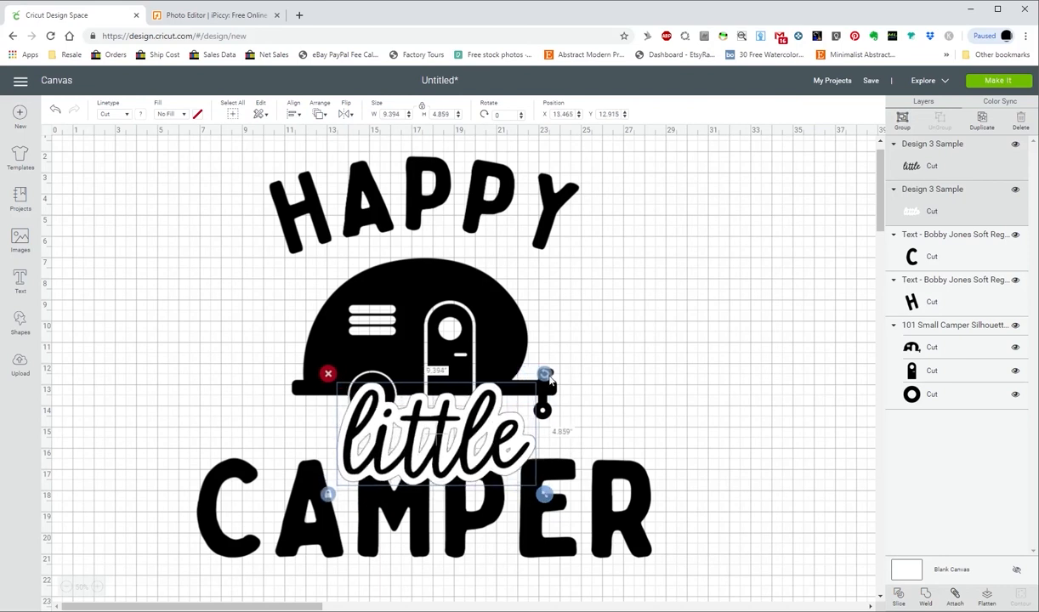
- Tilt both "little" layers counterclockwise to about 349°, shift them slightly left, and nudge them up to Y 12.267
{"action": "mouse_move", "coordinate": [541, 372]}
{"action": "left_mouse_down"}
{"action": "mouse_move", "coordinate": [532, 359]}
{"action": "mouse_move", "coordinate": [535, 371]}
{"action": "left_mouse_up"}
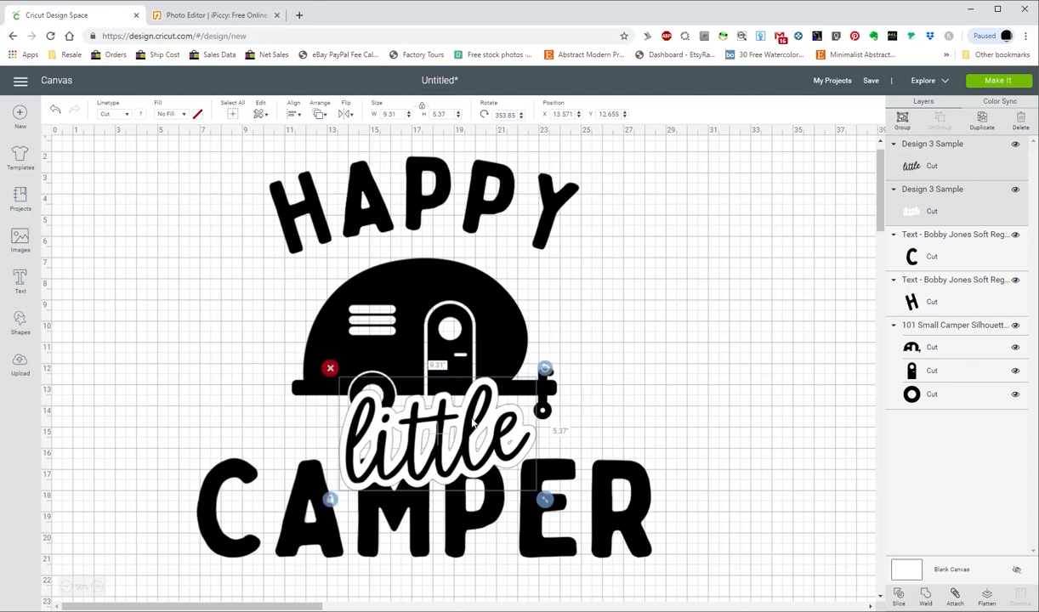
{"action": "left_click_drag", "start_coordinate": [475, 426], "coordinate": [457, 418]}
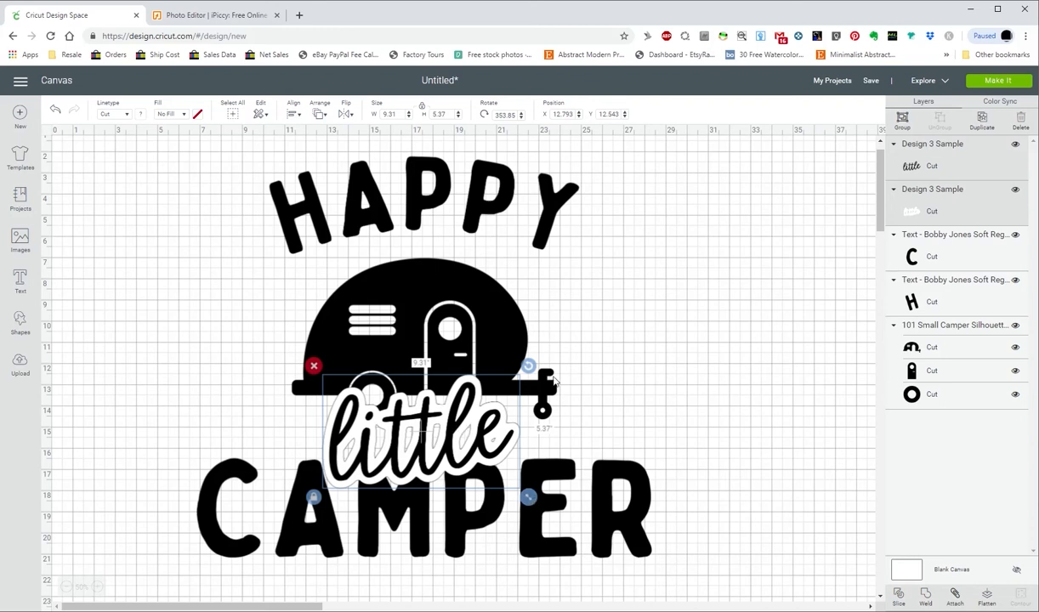
{"action": "left_click_drag", "start_coordinate": [533, 371], "coordinate": [528, 363]}
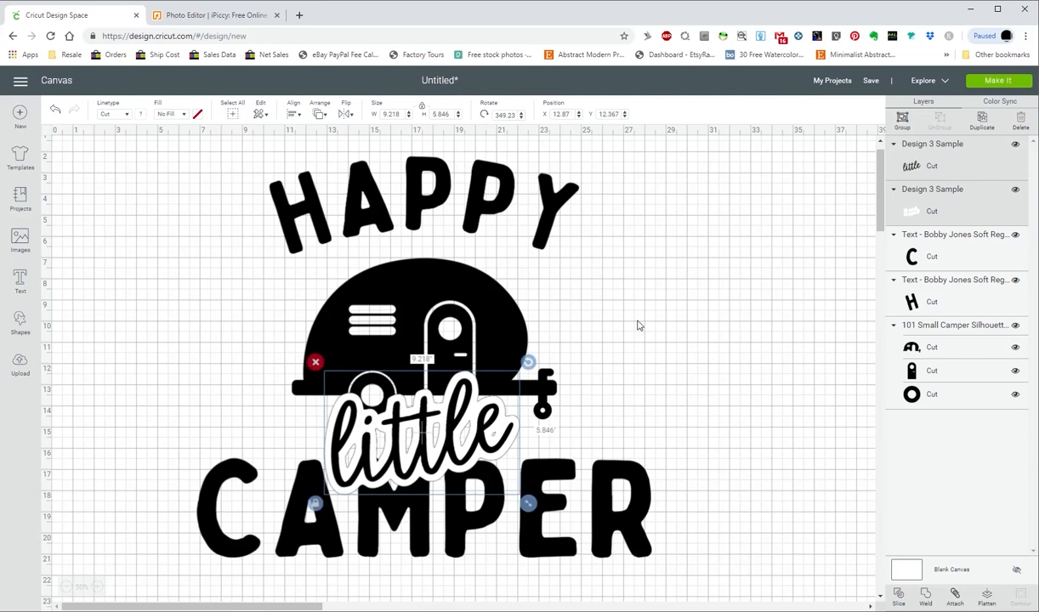
{"action": "left_click", "coordinate": [639, 326]}
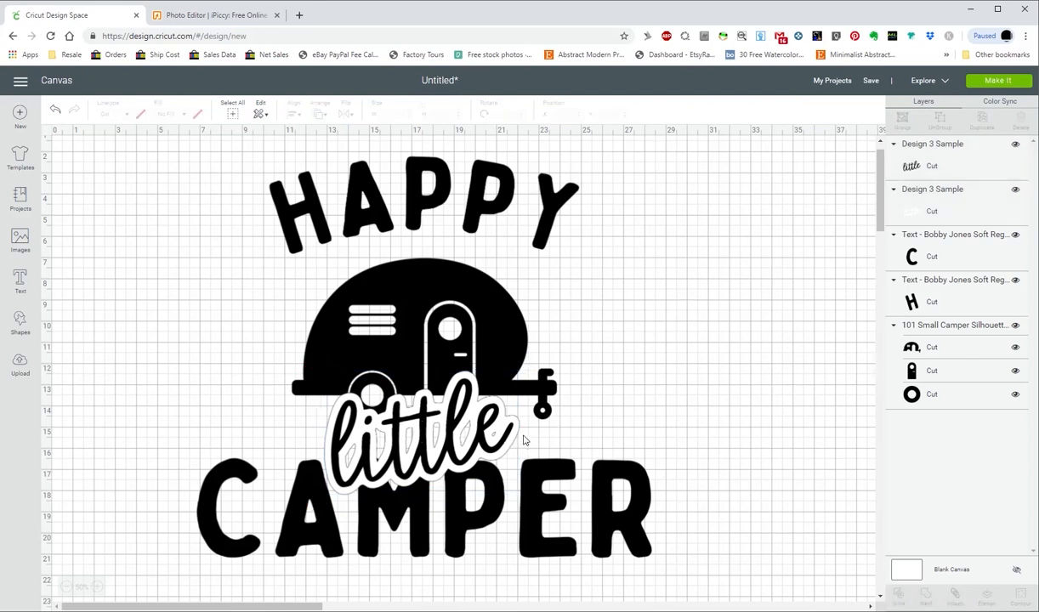
{"action": "left_click_drag", "start_coordinate": [527, 437], "coordinate": [491, 423]}
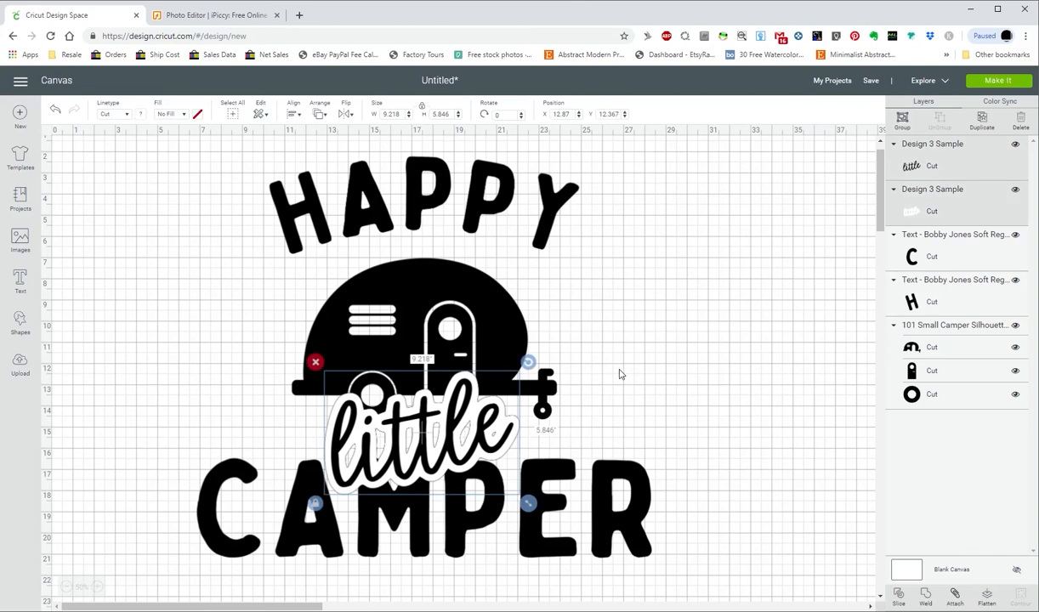
{"action": "key", "text": "Up"}
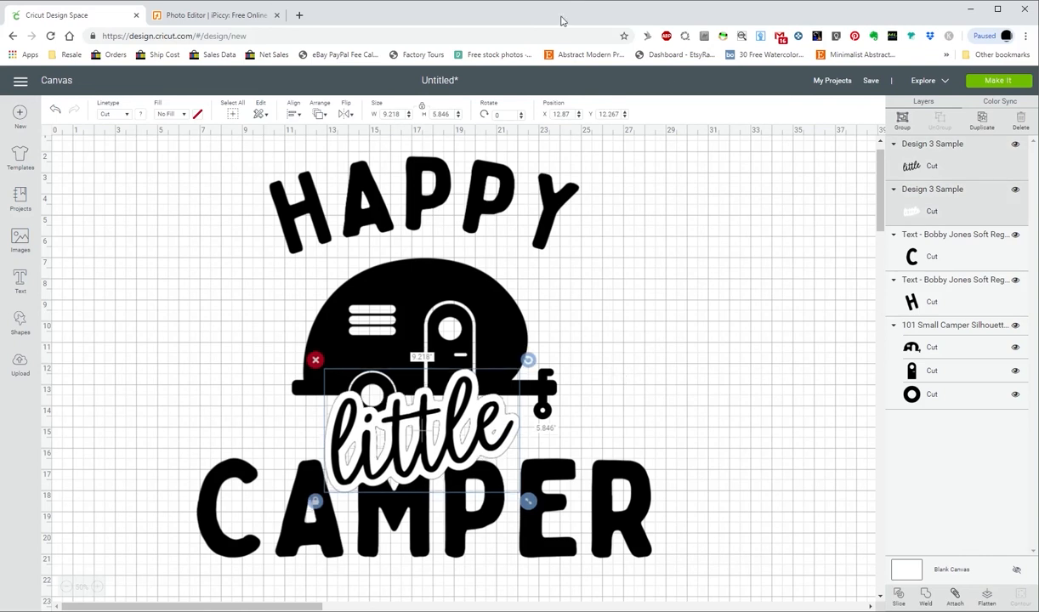
- Select the entire design and centre all of its layers horizontally
{"action": "left_click", "coordinate": [672, 335]}
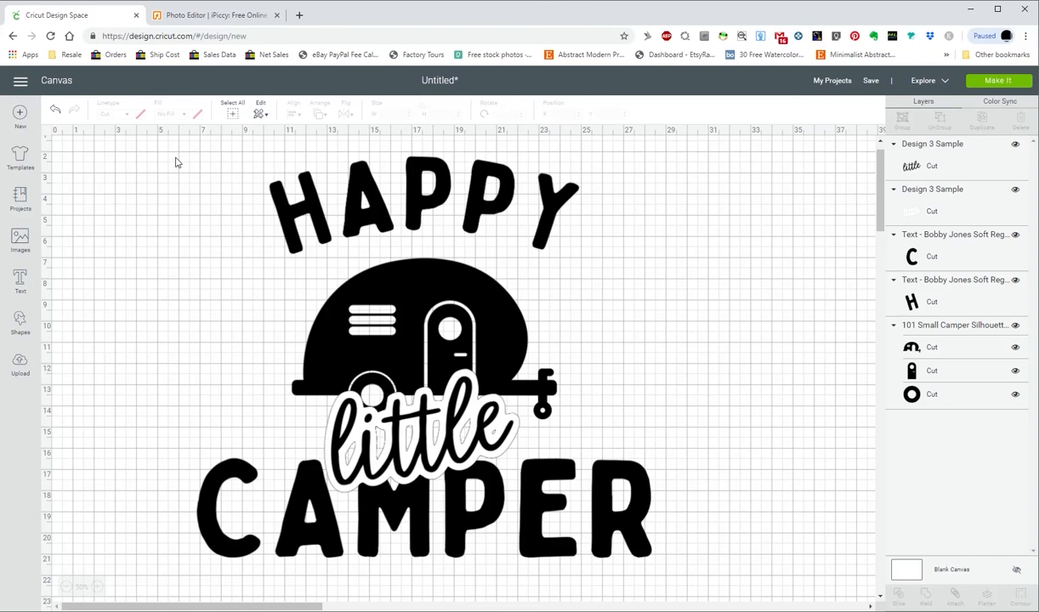
{"action": "left_click_drag", "start_coordinate": [175, 157], "coordinate": [687, 577]}
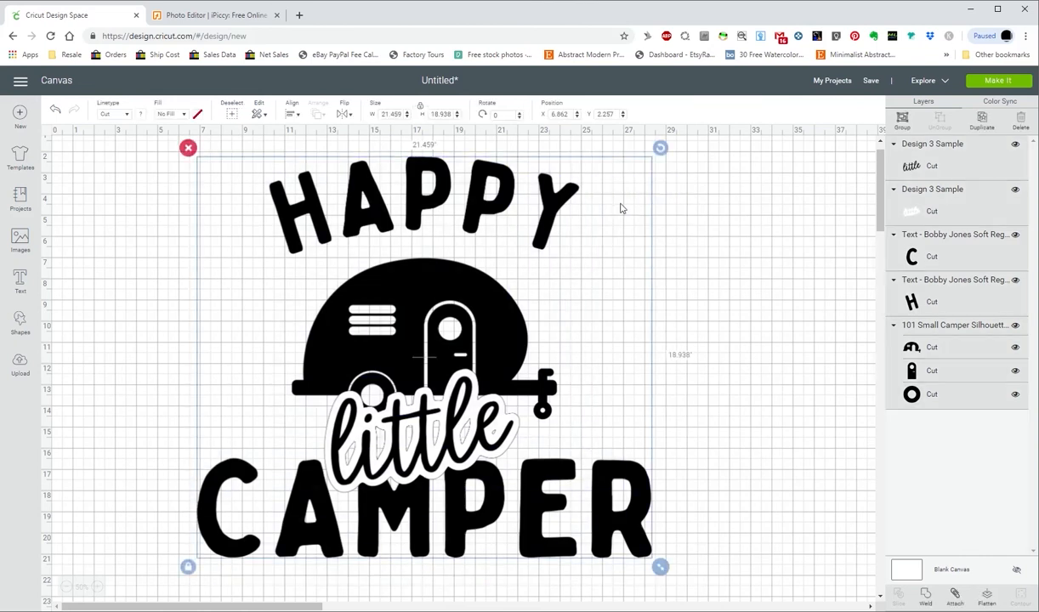
{"action": "left_click", "coordinate": [290, 113]}
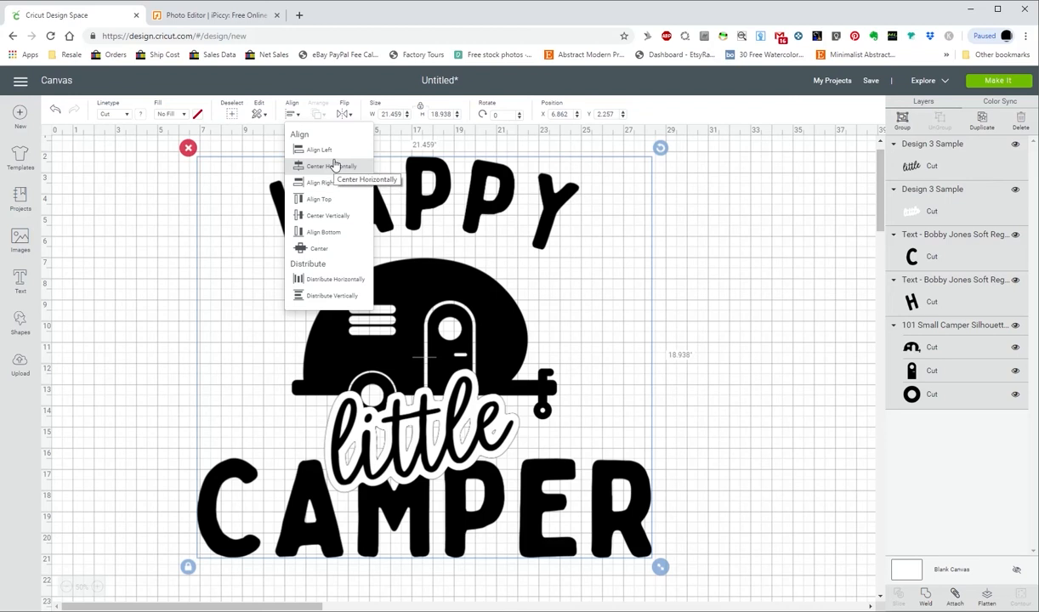
{"action": "left_click", "coordinate": [340, 168]}
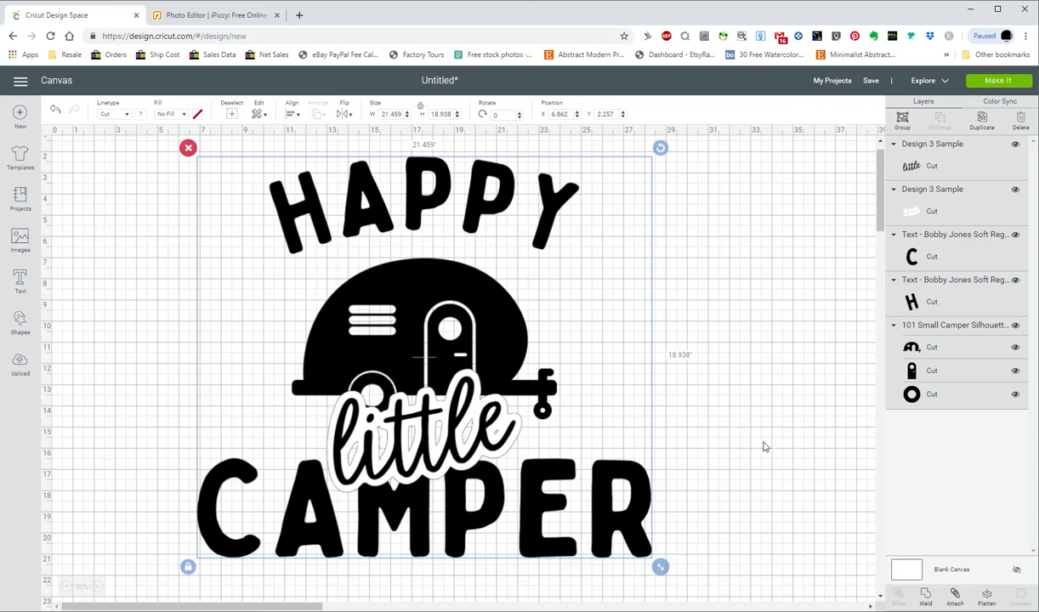
{"action": "left_click", "coordinate": [704, 388]}
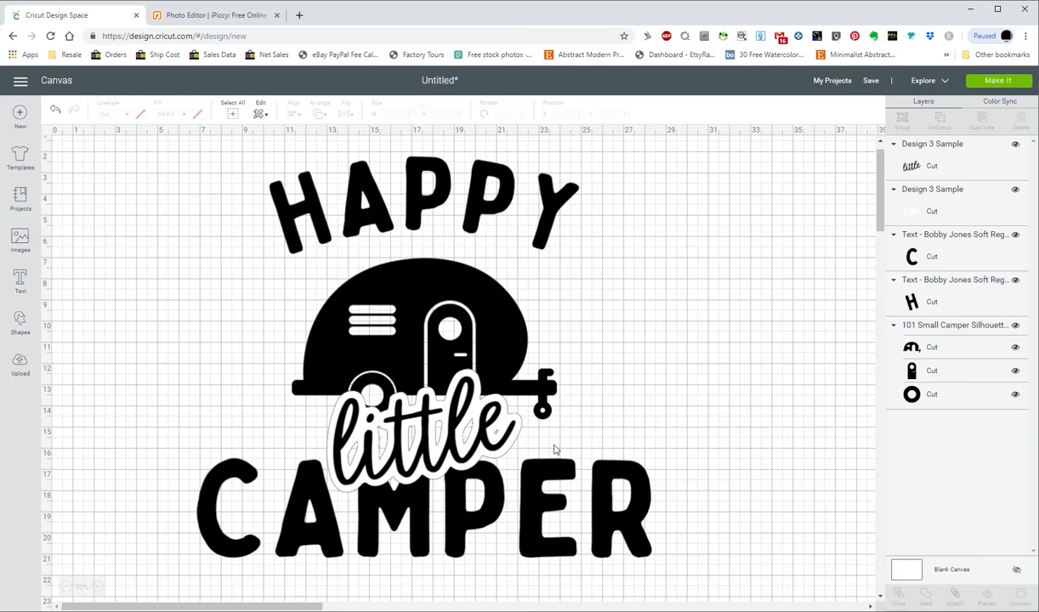
- Select both "little" layers and nudge them down to Y 12.367
{"action": "left_click_drag", "start_coordinate": [534, 440], "coordinate": [370, 401]}
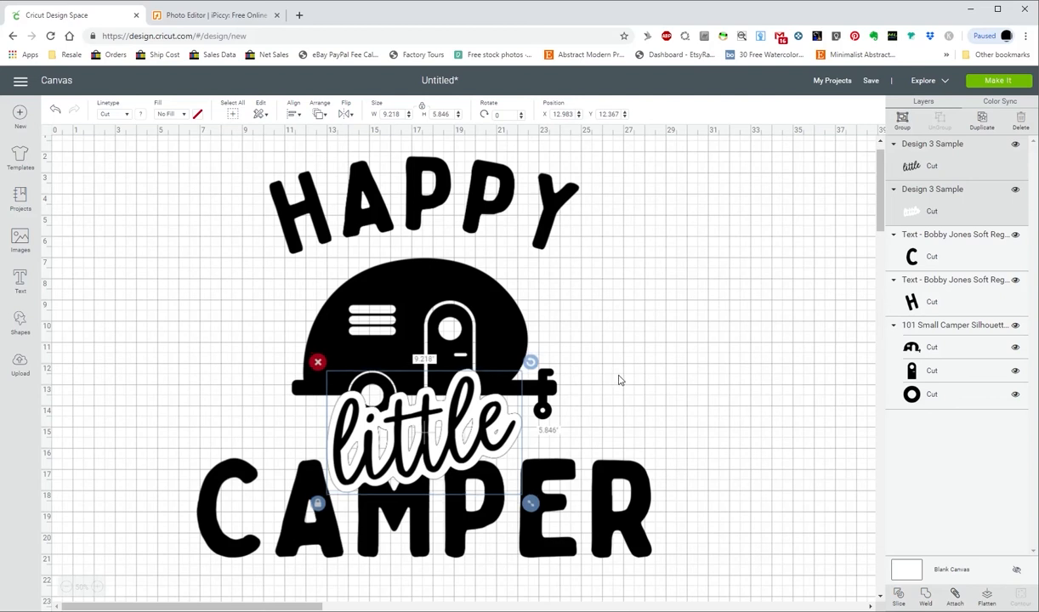
{"action": "key", "text": "Down"}
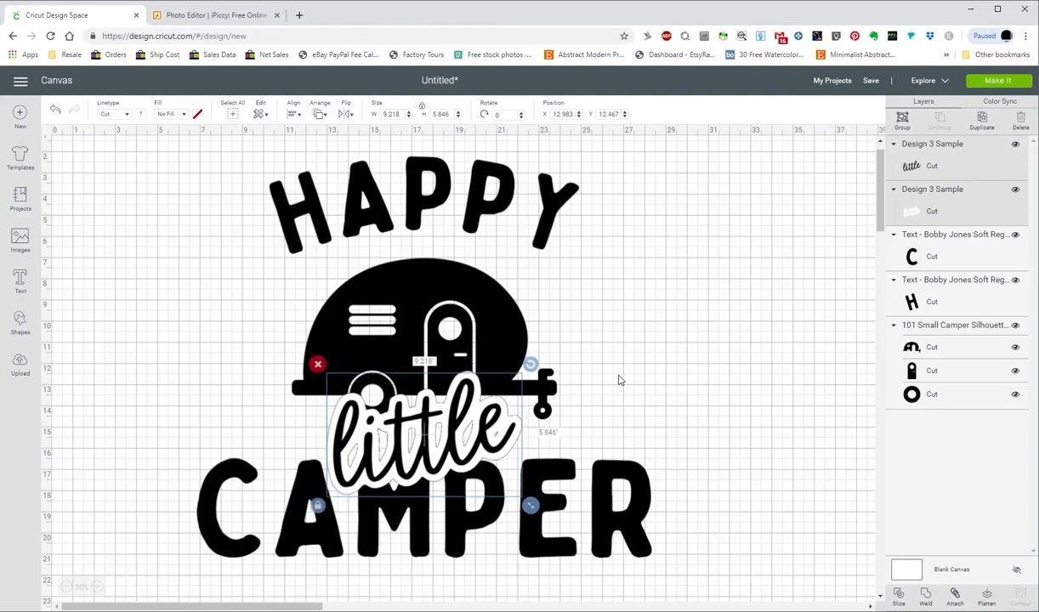
{"action": "key", "text": "Up"}
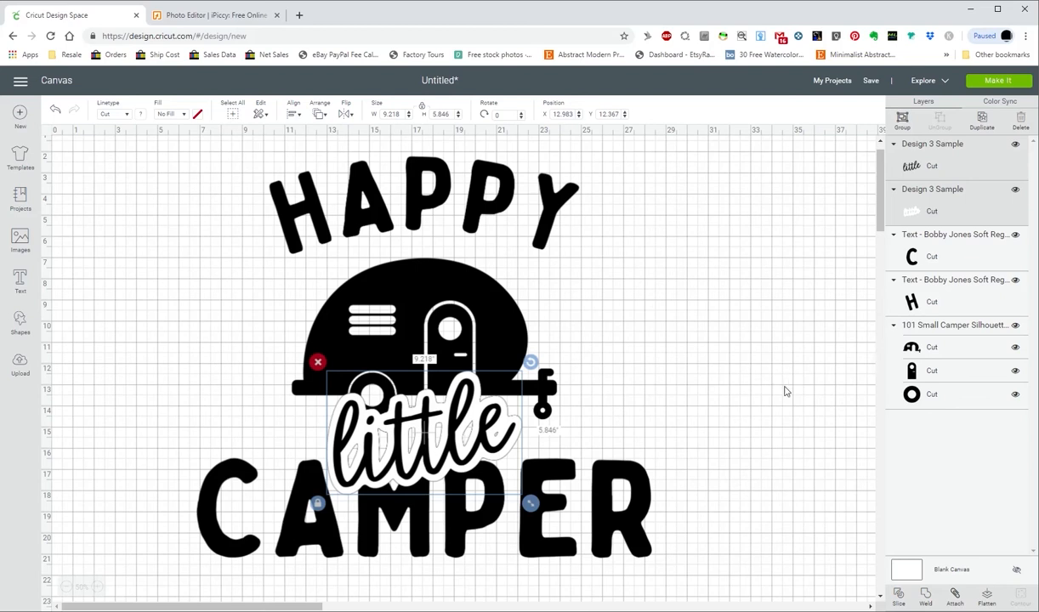
{"action": "left_click", "coordinate": [713, 345]}
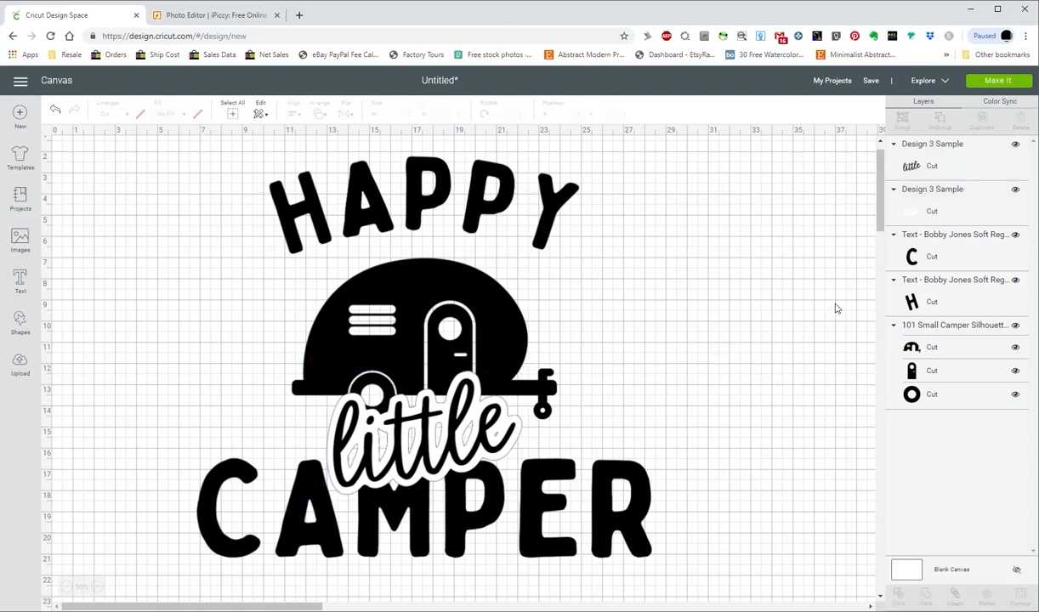
- Nudge the curved HAPPY text down towards the camper to Y 2.757
{"action": "left_click", "coordinate": [469, 202]}
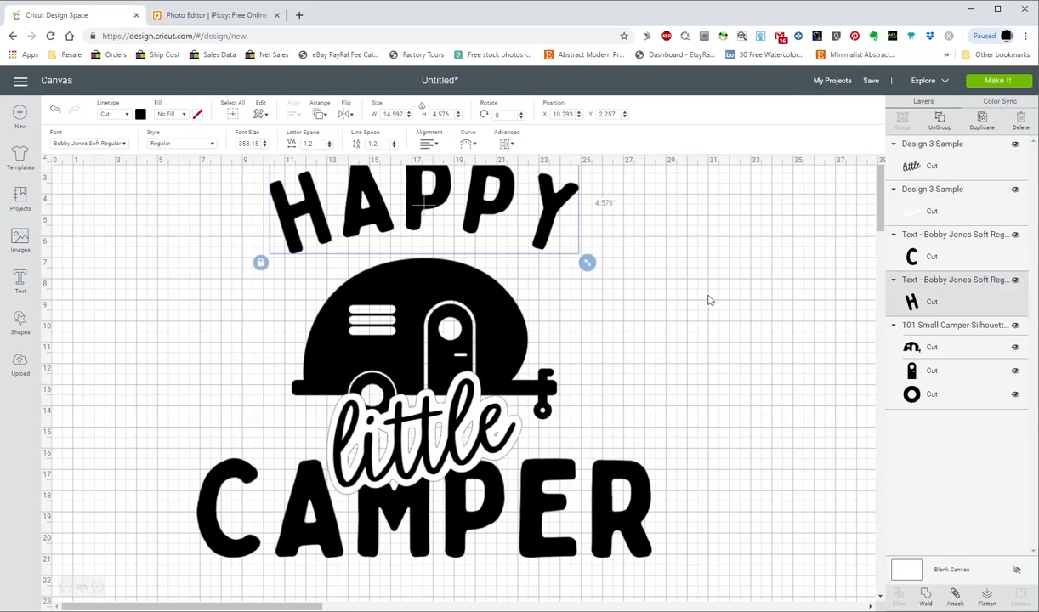
{"action": "key", "text": "Down"}
{"action": "key", "text": "Down"}
{"action": "key", "text": "Down"}
{"action": "key", "text": "Down"}
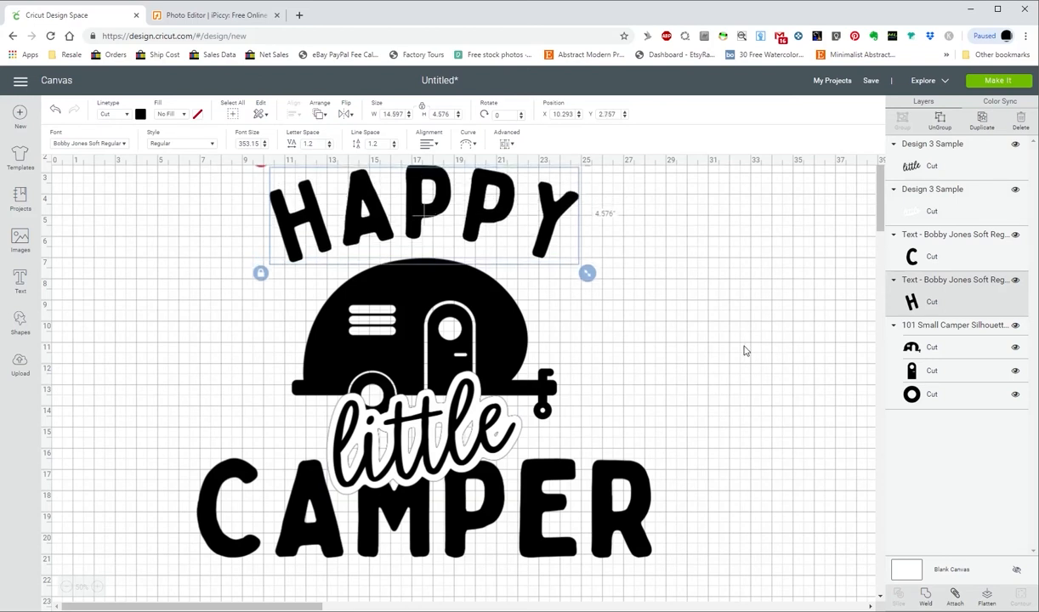
{"action": "key", "text": "Down"}
{"action": "left_click", "coordinate": [745, 350]}
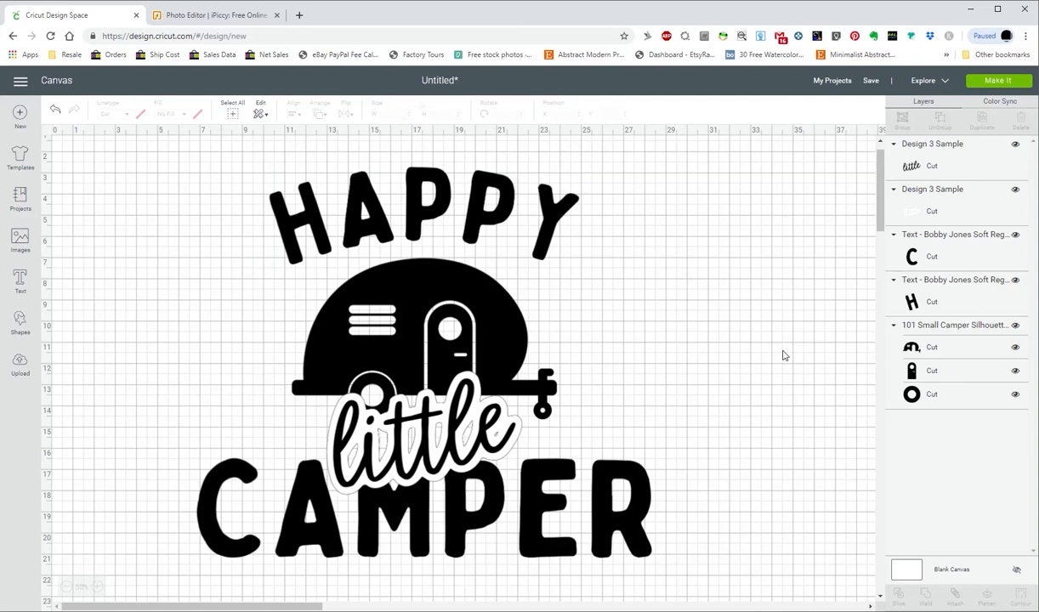
- Nudge both "little" layers down to Y 12.467, then move them back up to Y 12.367
{"action": "left_click", "coordinate": [507, 440]}
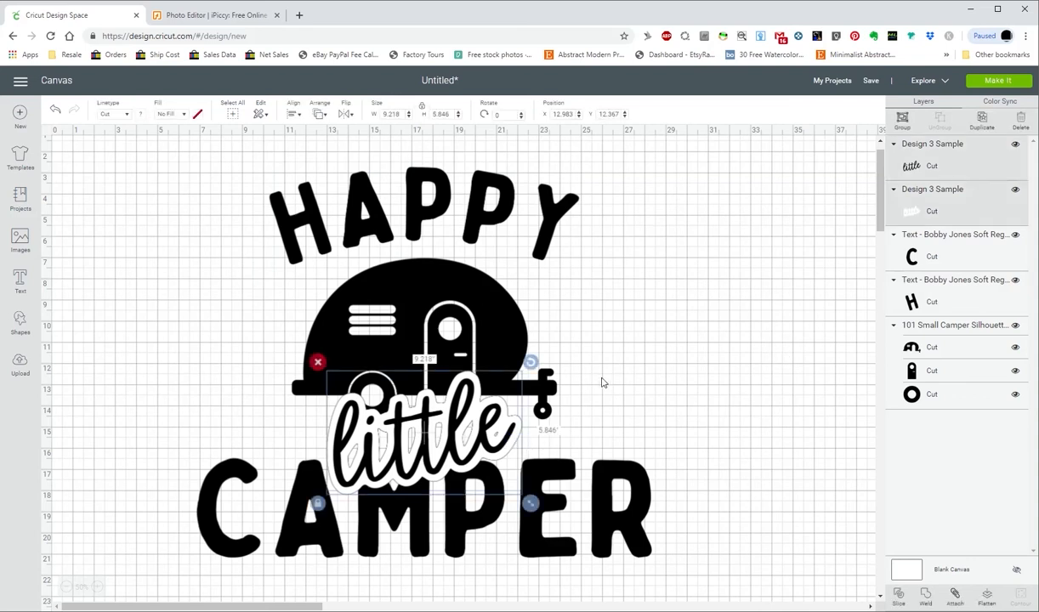
{"action": "key", "text": "Down"}
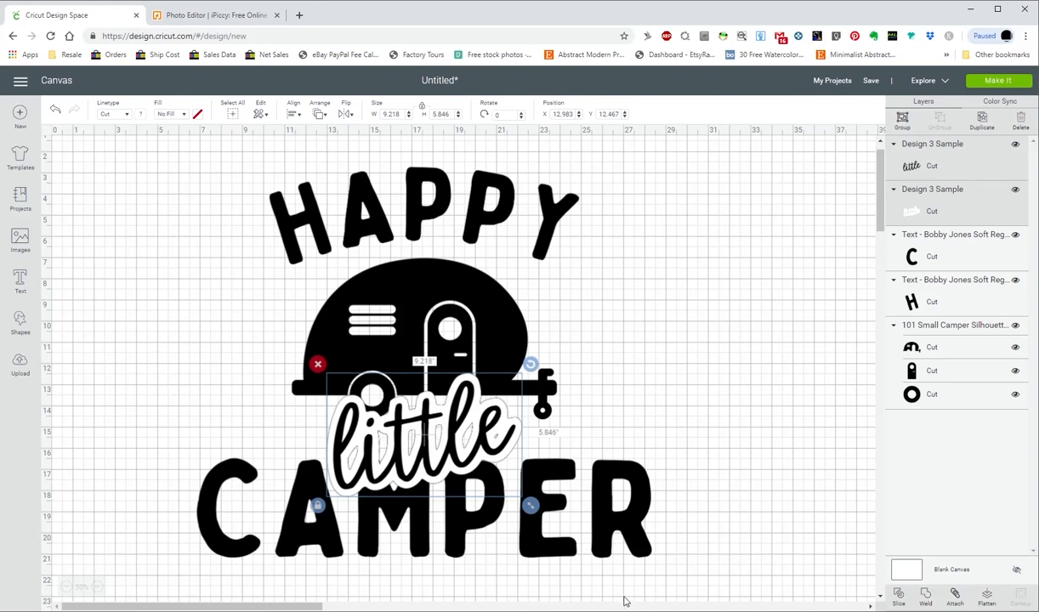
{"action": "left_click", "coordinate": [523, 536]}
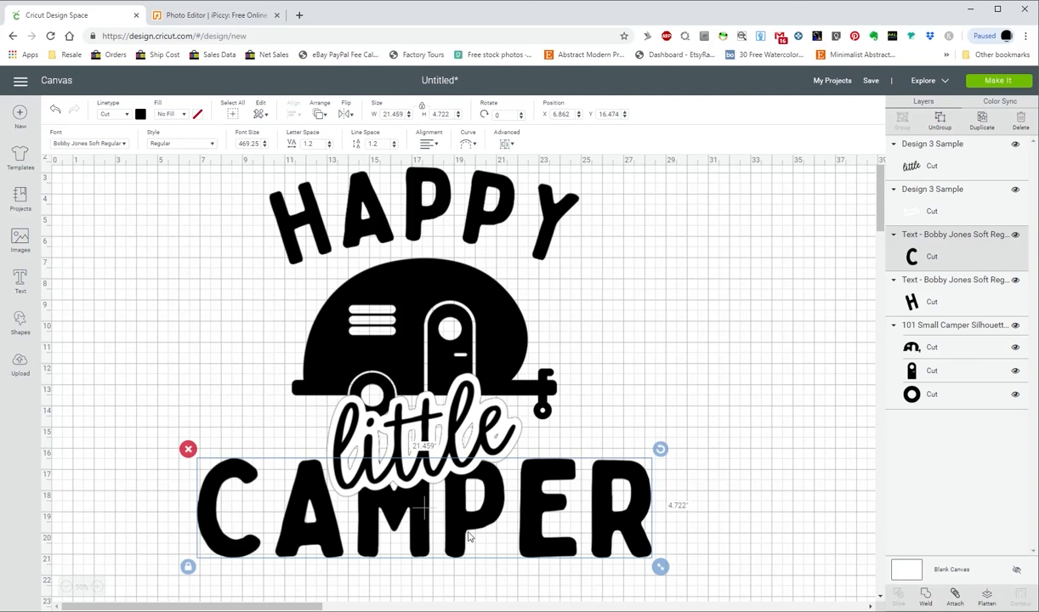
{"action": "left_click", "coordinate": [658, 331]}
{"action": "scroll", "coordinate": [689, 421], "scroll_direction": "up", "scroll_amount": 1}
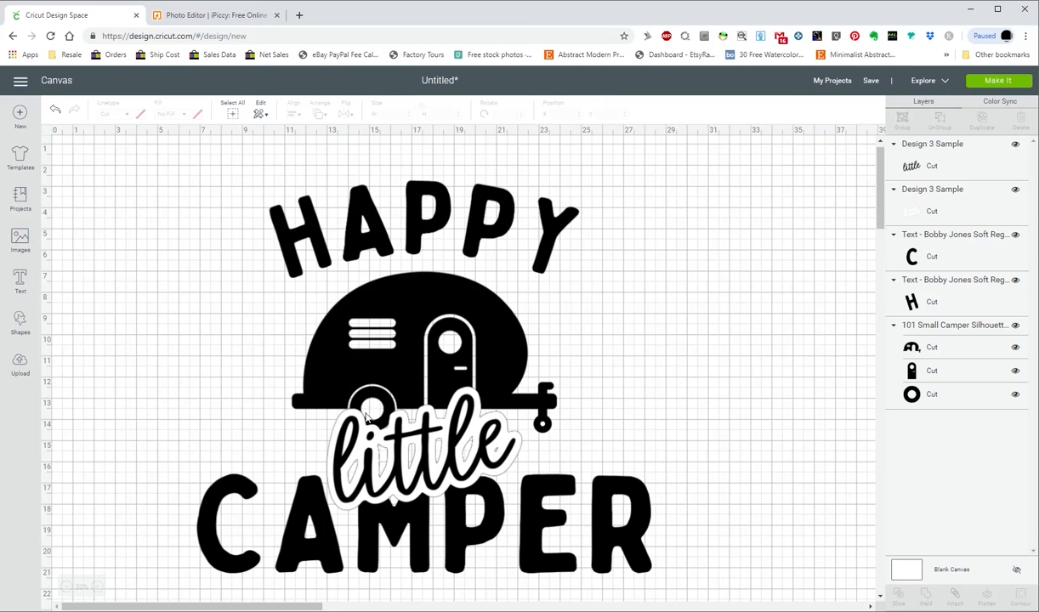
{"action": "left_click", "coordinate": [502, 450]}
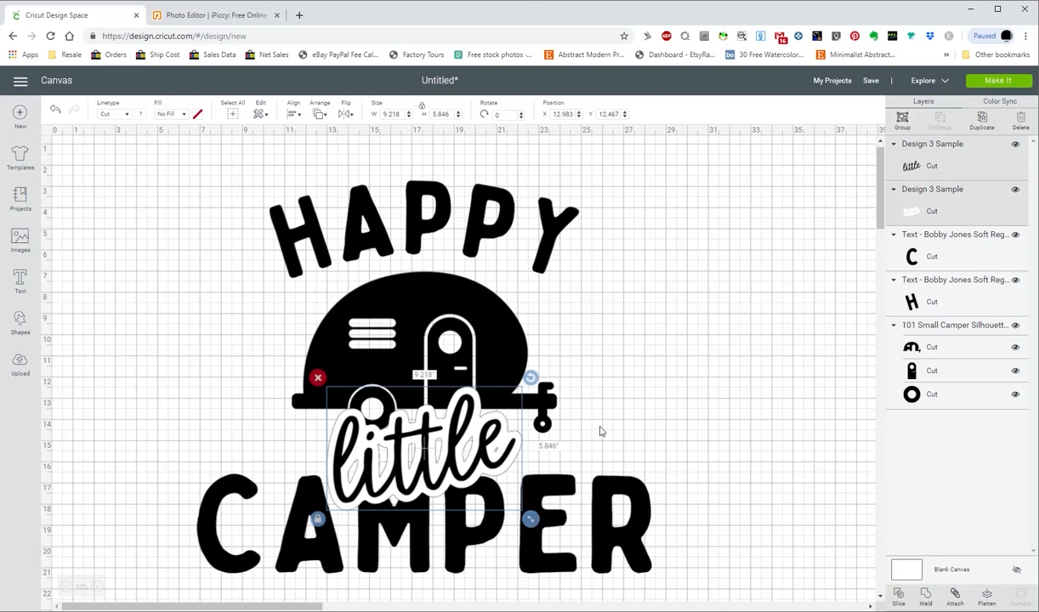
{"action": "key", "text": "Up"}
{"action": "left_click", "coordinate": [626, 356]}
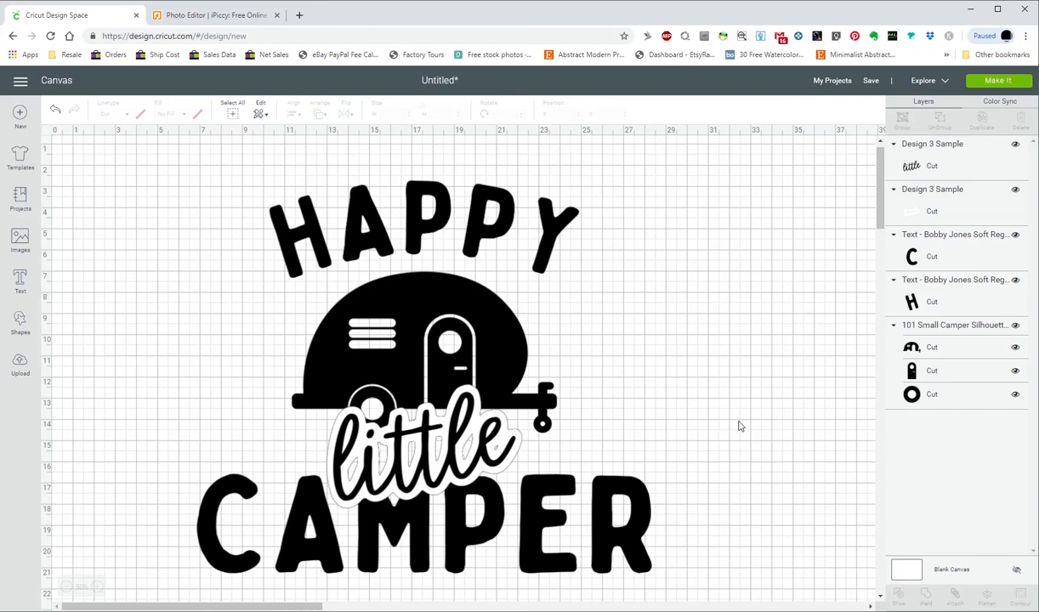
- Move the plain "little" off the design to about X 28.7, Y 4.1, and select the white outline left behind
{"action": "left_click", "coordinate": [425, 466]}
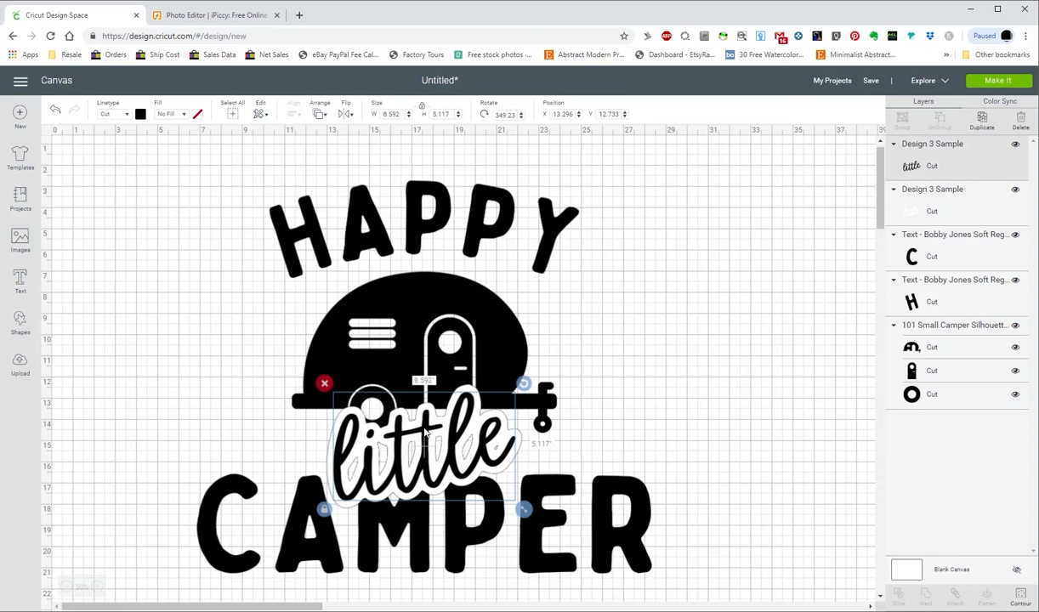
{"action": "left_click_drag", "start_coordinate": [431, 435], "coordinate": [757, 253]}
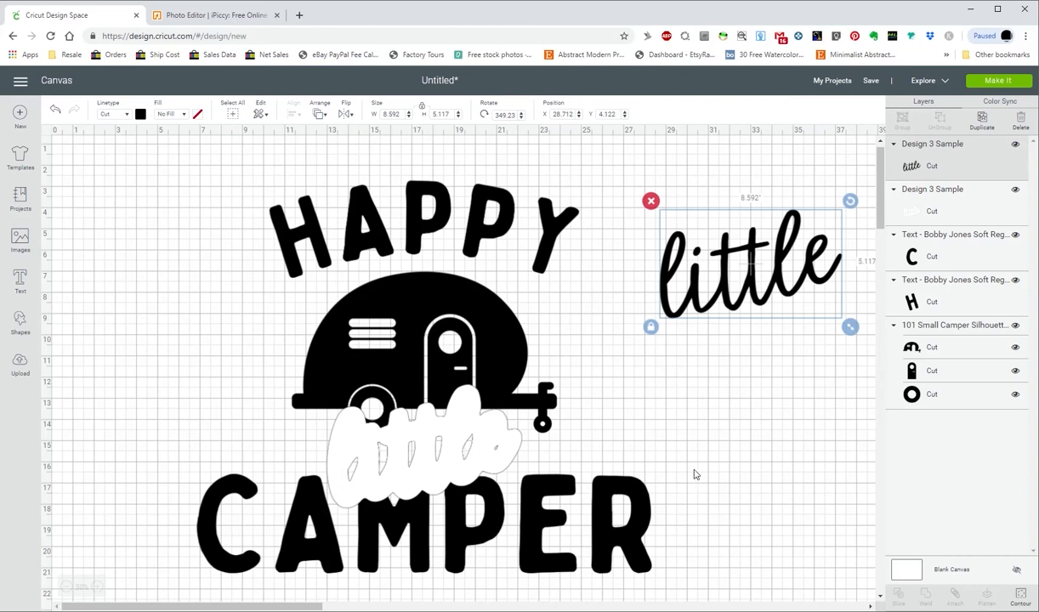
{"action": "left_click", "coordinate": [498, 434]}
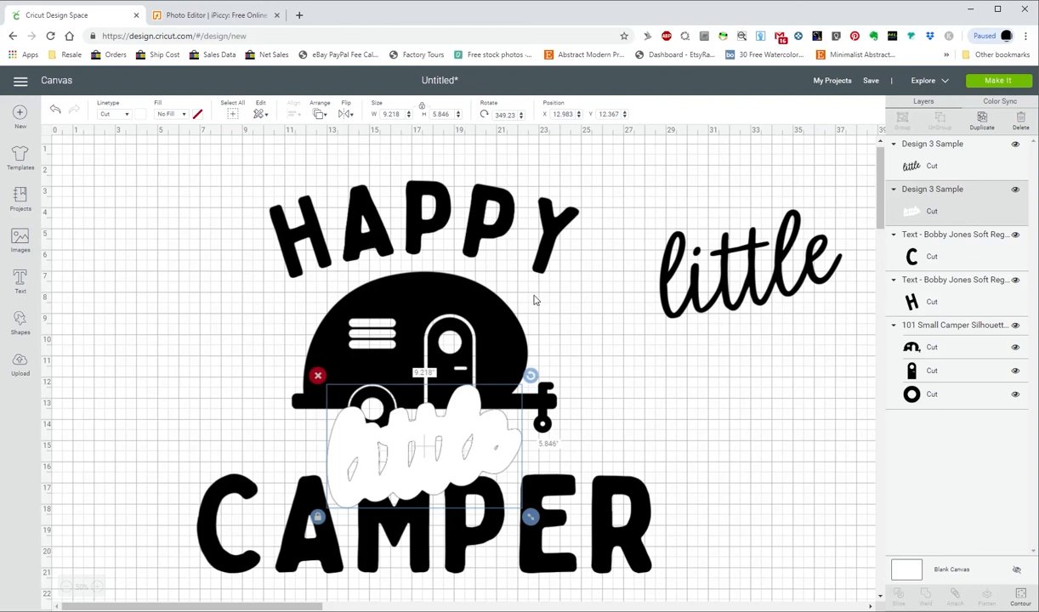
{"action": "left_click", "coordinate": [471, 290]}
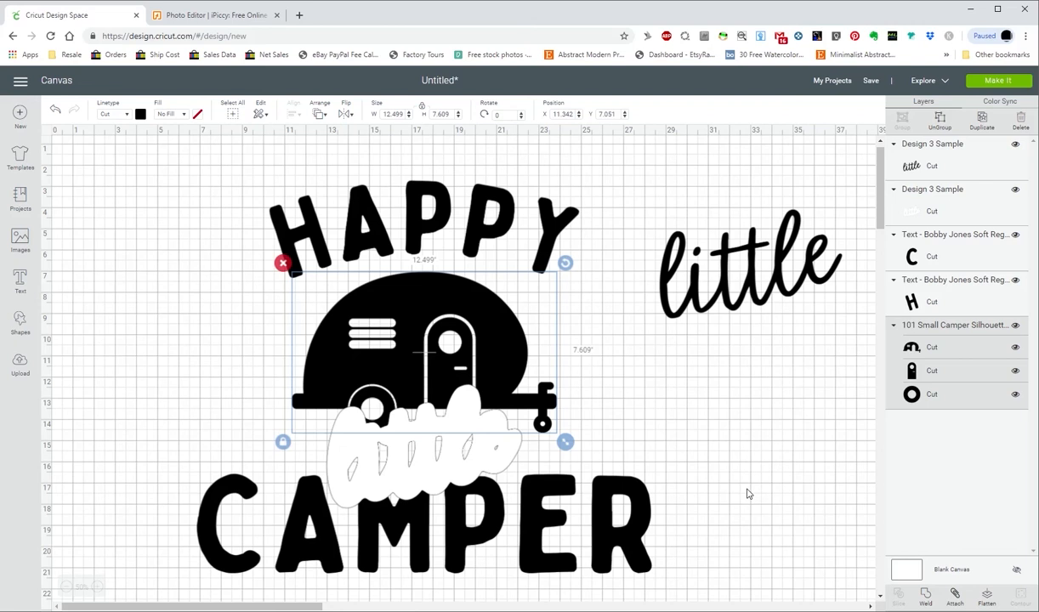
{"action": "left_click", "coordinate": [447, 459]}
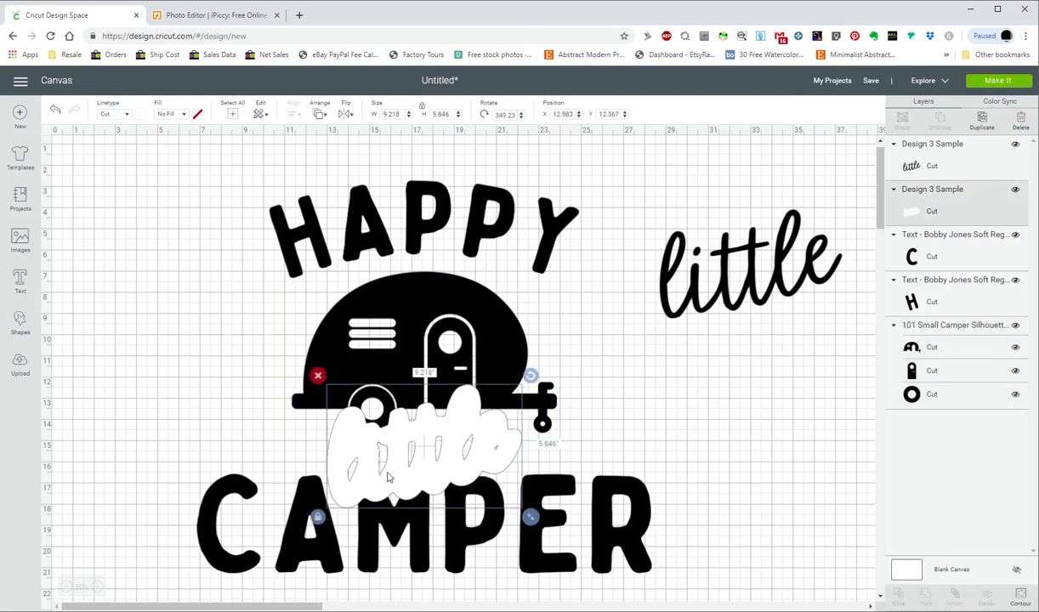
- Weld the camper and the CAMPER text into one shape and reorder it behind the white outline
{"action": "left_click", "coordinate": [417, 299]}
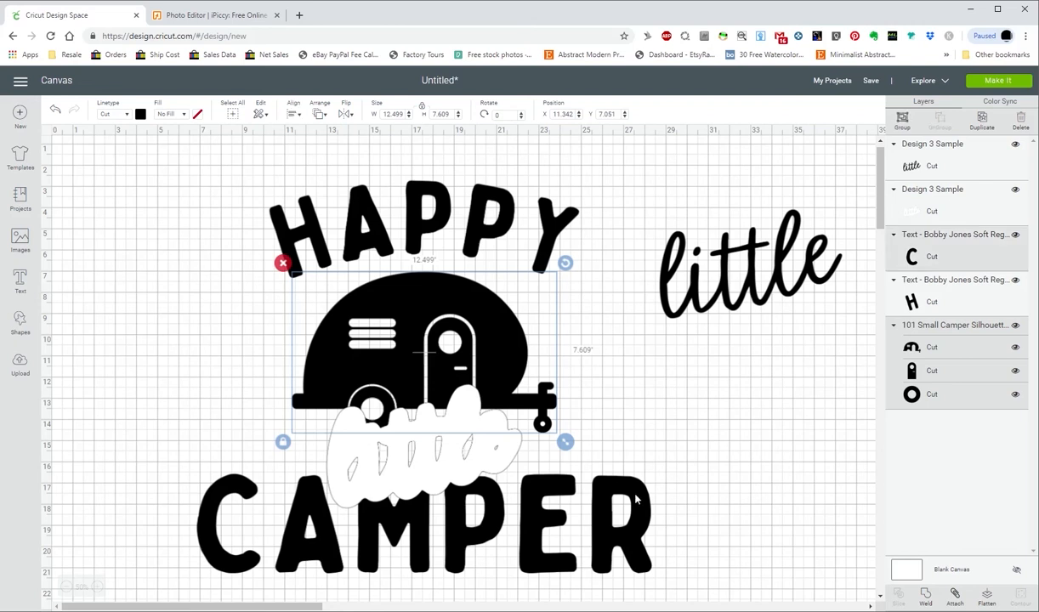
{"action": "left_click", "coordinate": [566, 520], "text": "shift"}
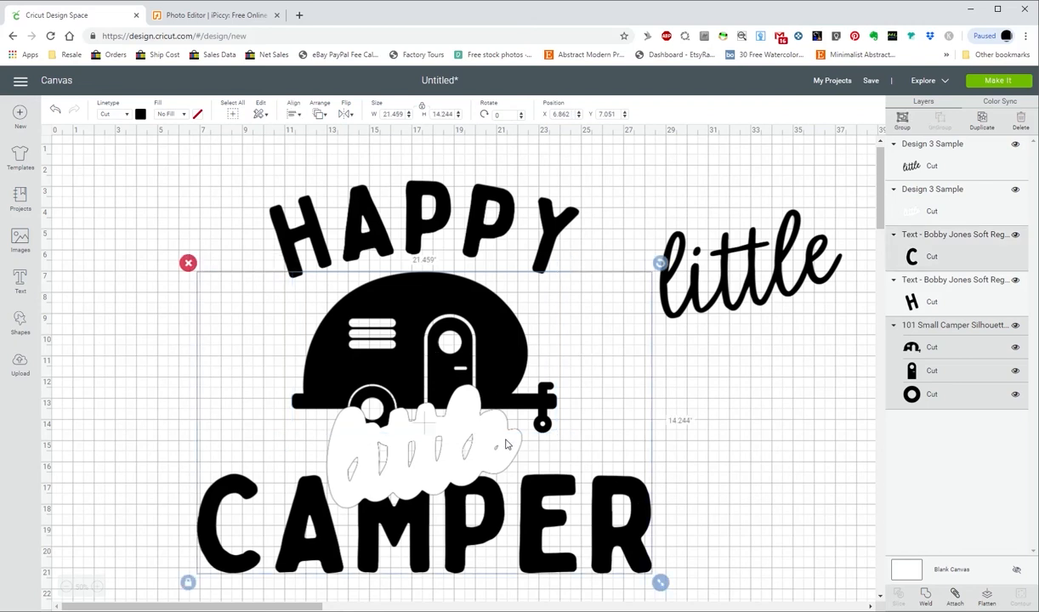
{"action": "left_click", "coordinate": [926, 601]}
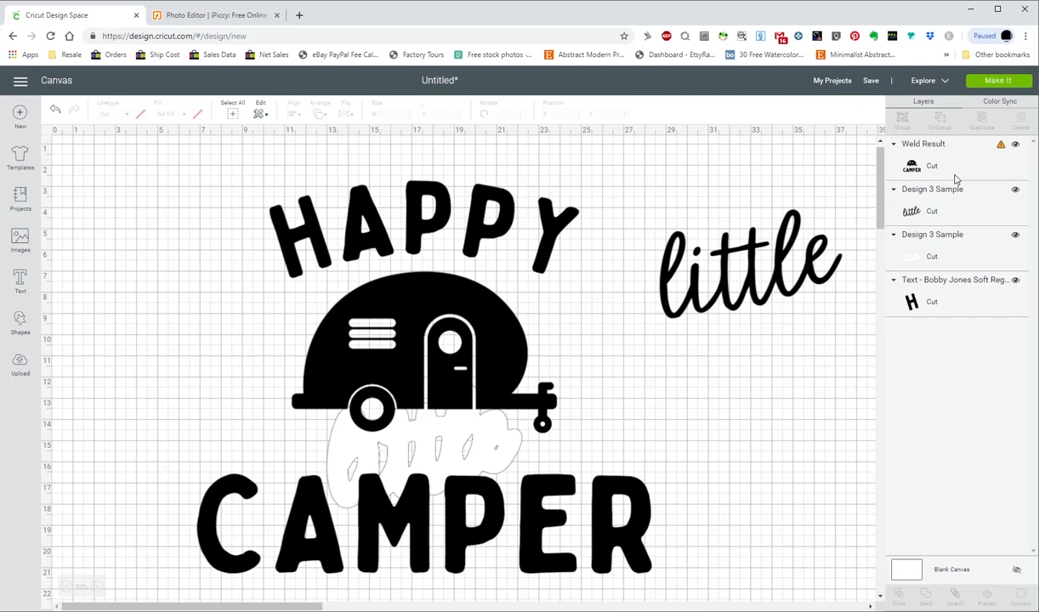
{"action": "left_click_drag", "start_coordinate": [912, 167], "coordinate": [941, 276]}
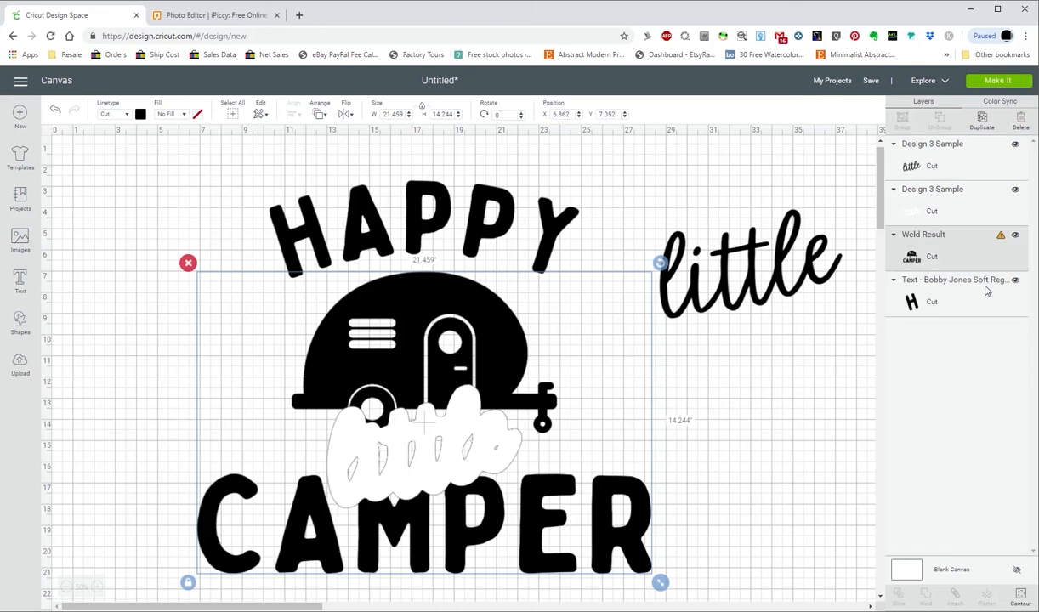
- Slice the welded camper and CAMPER shape with the white "little" outline
{"action": "scroll", "coordinate": [576, 385], "scroll_direction": "down", "scroll_amount": 1}
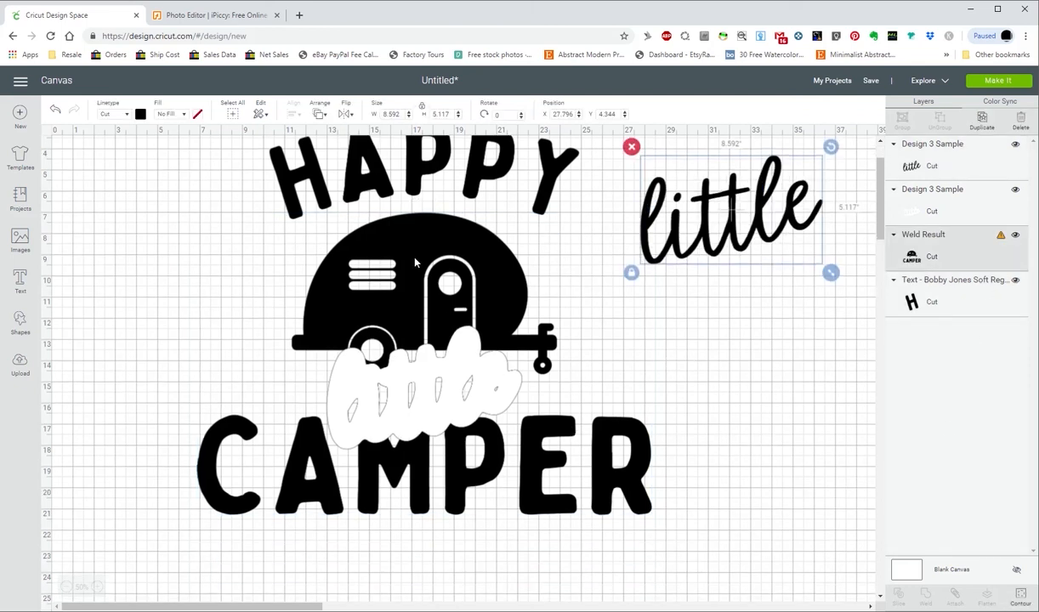
{"action": "left_click", "coordinate": [394, 245]}
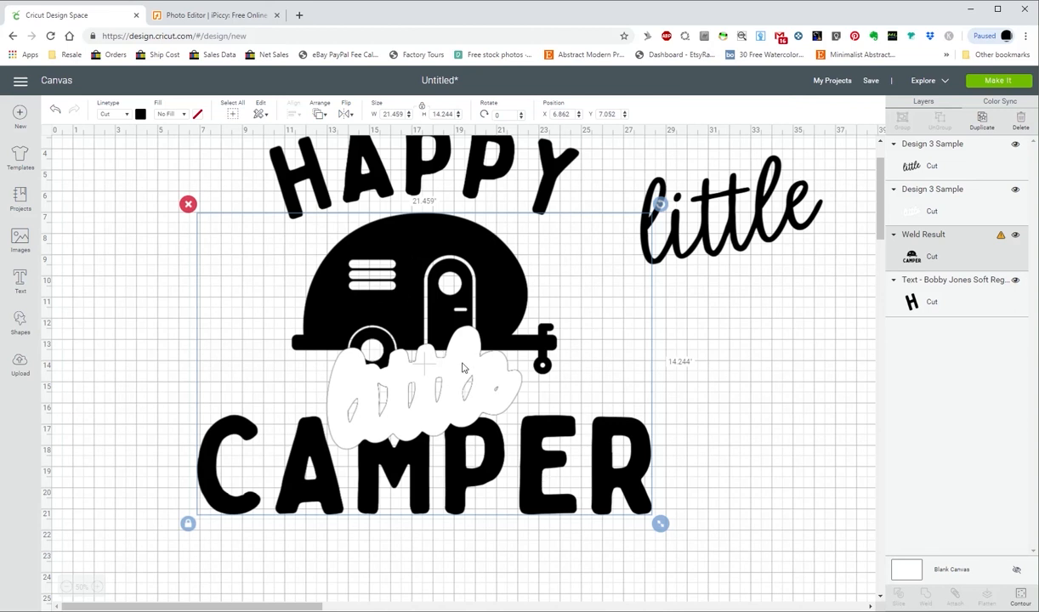
{"action": "left_click", "coordinate": [463, 367], "text": "shift"}
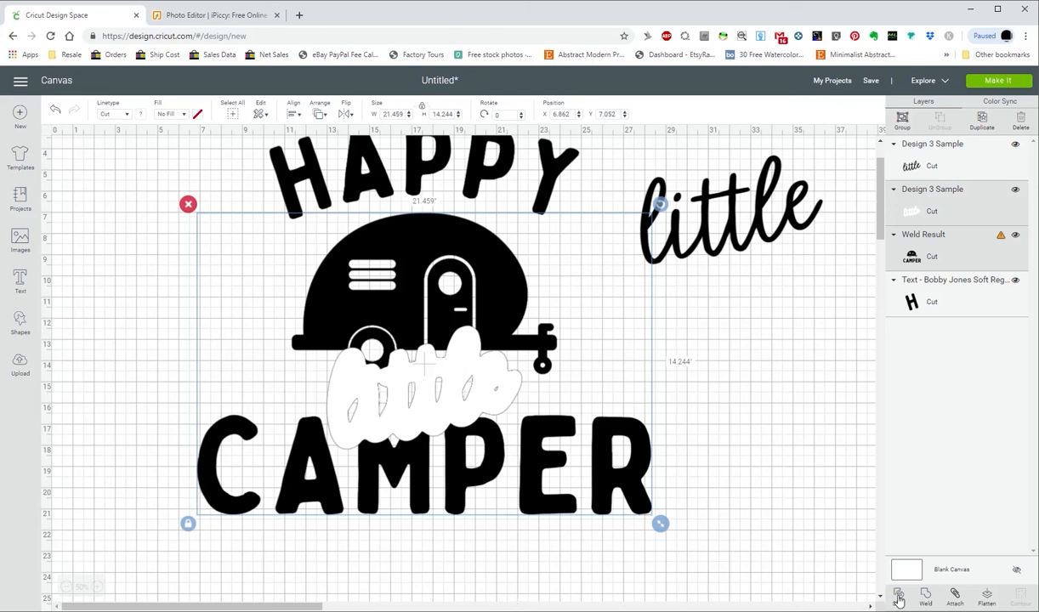
{"action": "left_click", "coordinate": [898, 599]}
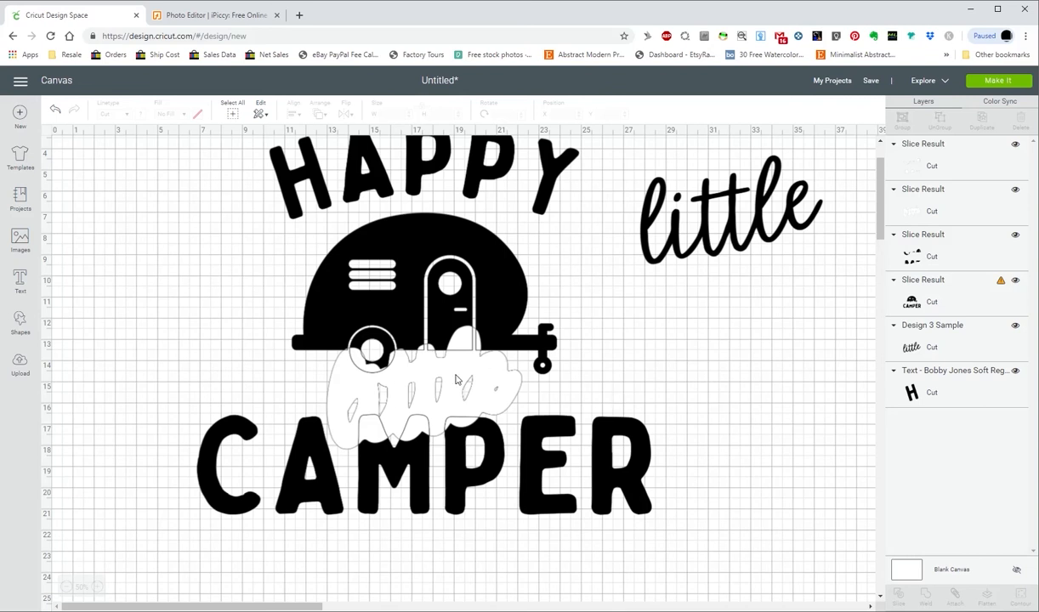
- Delete the two white outline pieces left over from the slice
{"action": "left_click", "coordinate": [456, 381]}
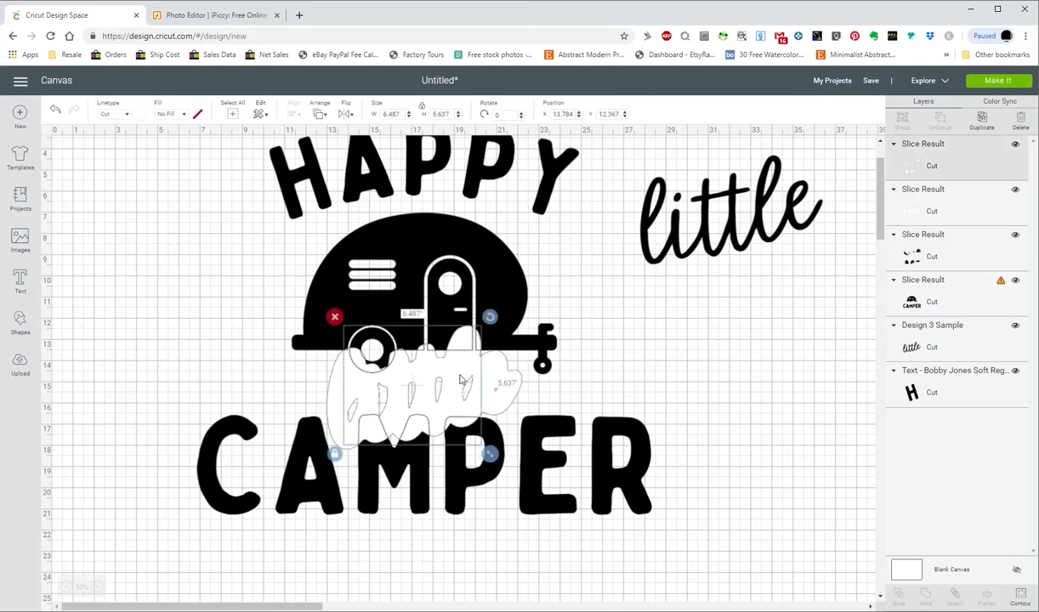
{"action": "key", "text": "Delete"}
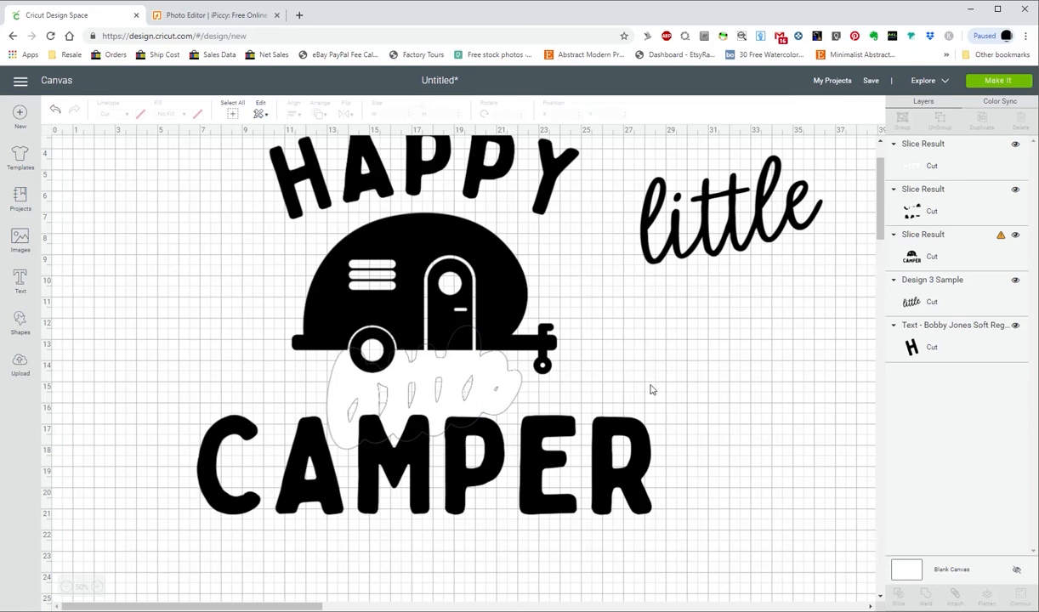
{"action": "left_click", "coordinate": [490, 378]}
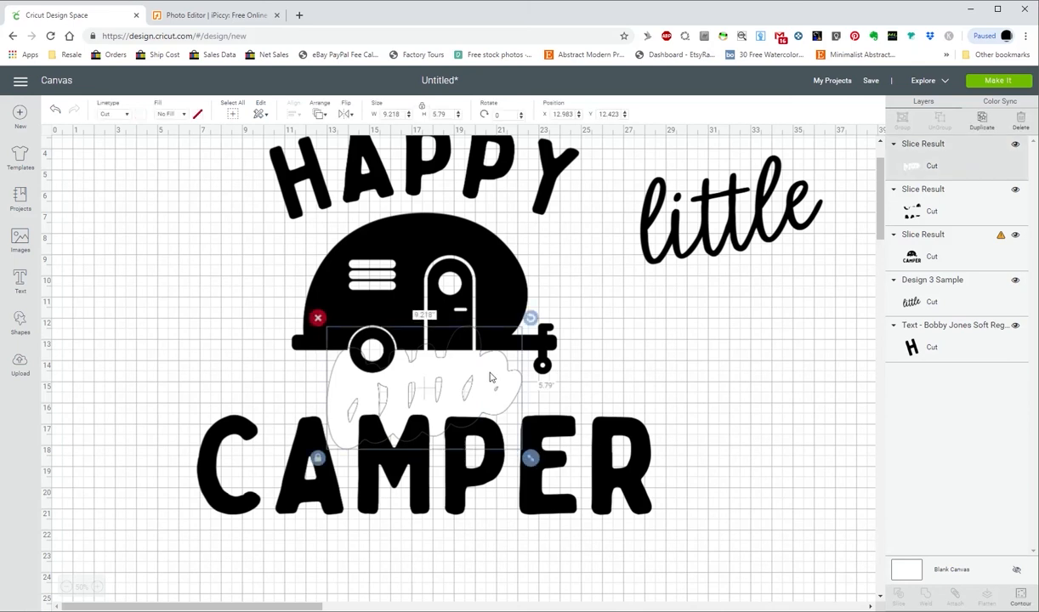
{"action": "key", "text": "Delete"}
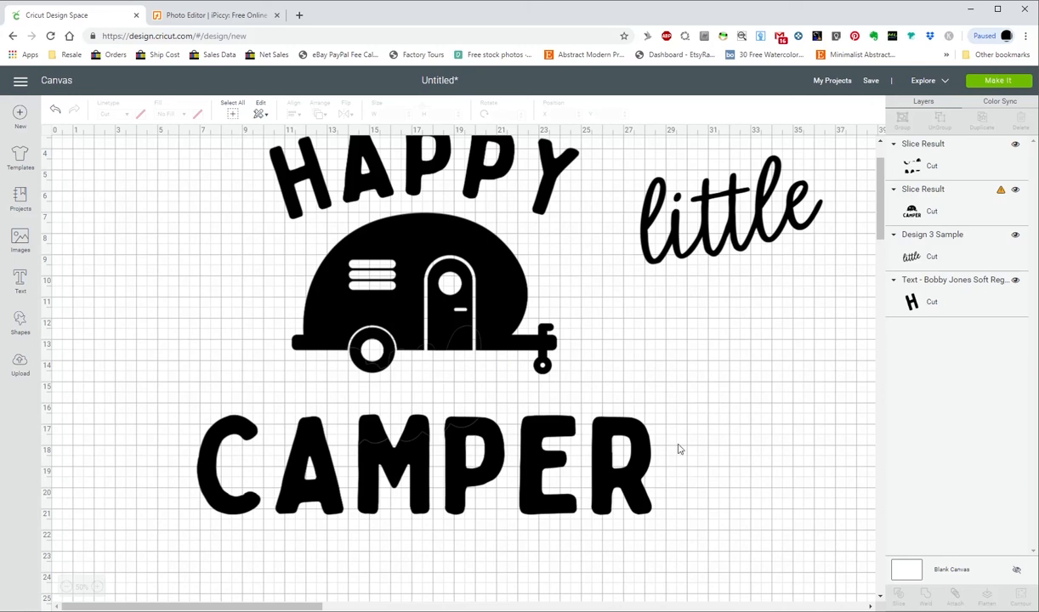
- Delete the black slice result pieces cut from the camper's lower edge and the upper parts of the CAMPER letters
{"action": "left_click", "coordinate": [371, 428]}
{"action": "left_click", "coordinate": [371, 427]}
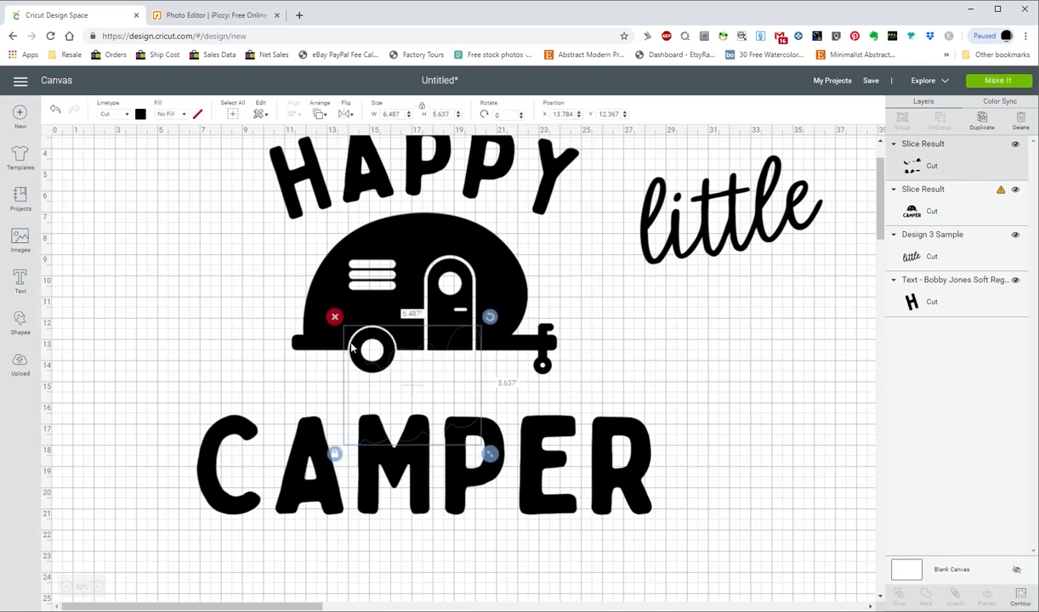
{"action": "key", "text": "Delete"}
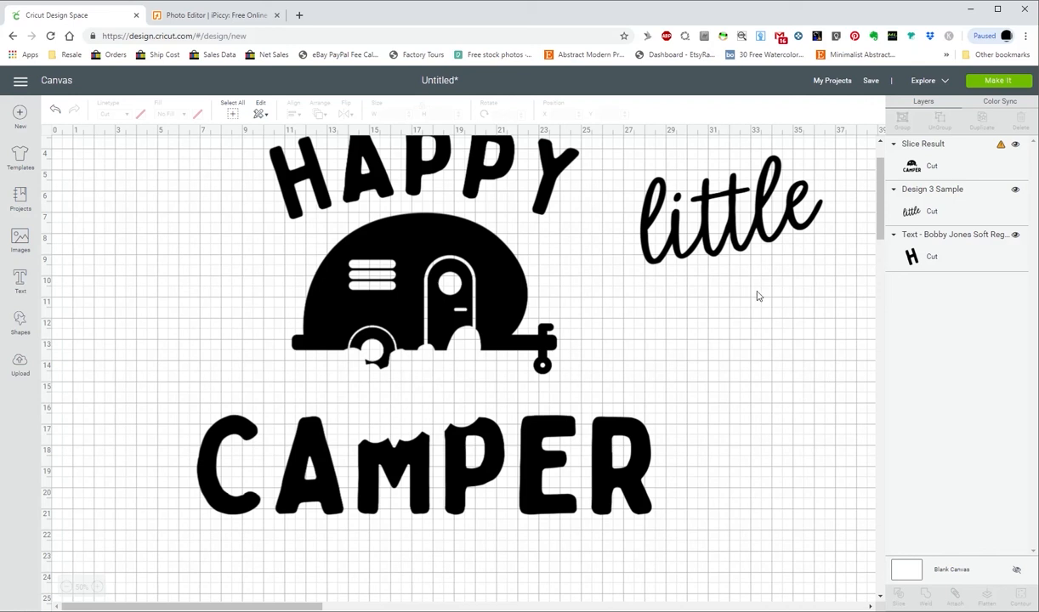
- Move the script "little" into the cut-out gap between the camper and CAMPER, at about X 13.3, Y 12.7, and deselect it
{"action": "left_click_drag", "start_coordinate": [709, 236], "coordinate": [400, 416]}
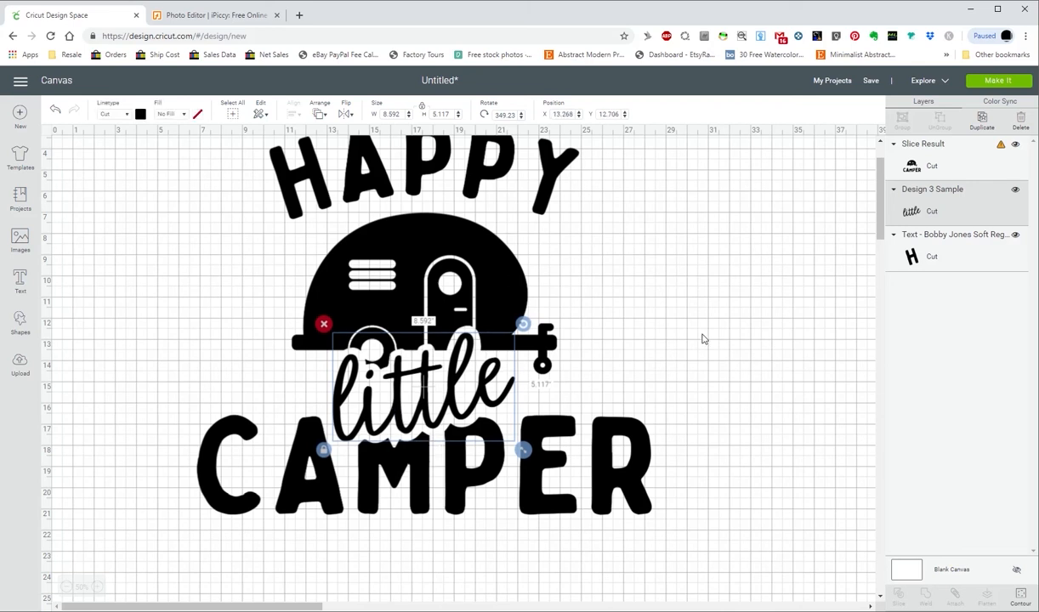
{"action": "left_click", "coordinate": [700, 338]}
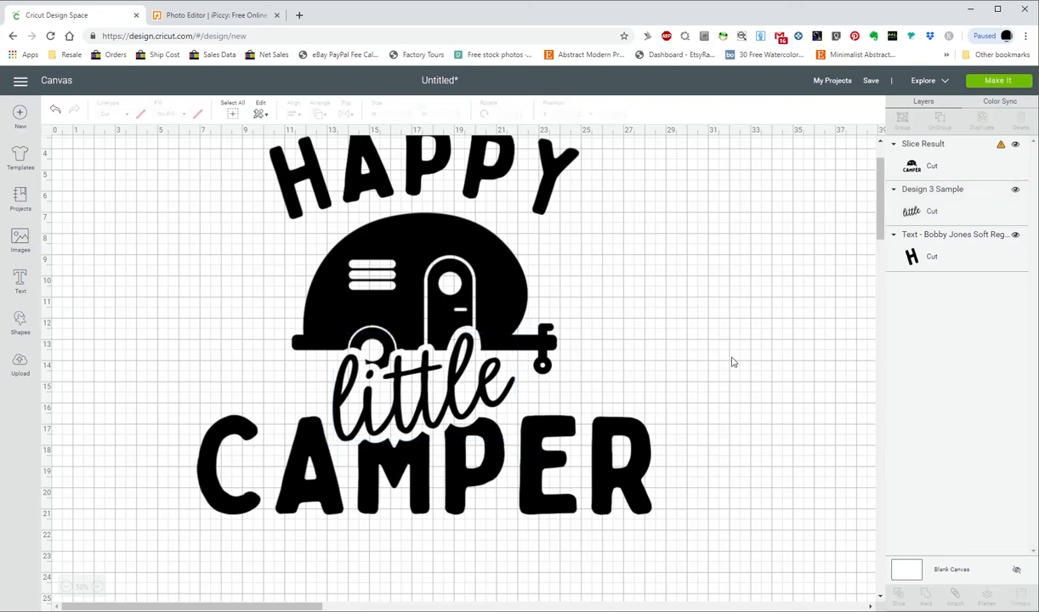
- Examine the assembled design from HAPPY down to CAMPER, checking how "little" sits in the gap
{"action": "scroll", "coordinate": [707, 415], "scroll_direction": "up", "scroll_amount": 1}
{"action": "scroll", "coordinate": [711, 414], "scroll_direction": "down", "scroll_amount": 1}
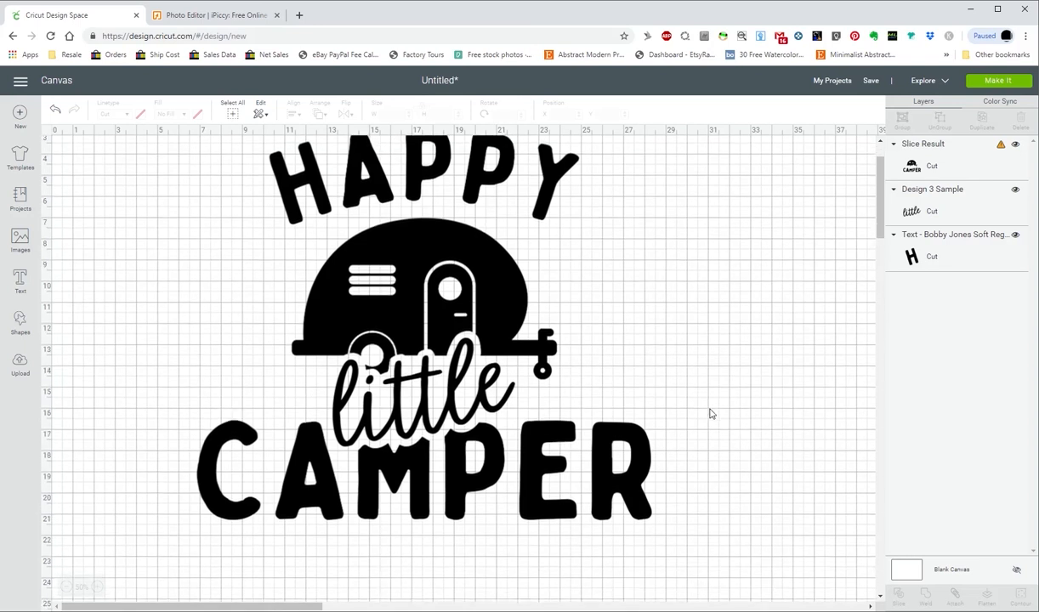
{"action": "scroll", "coordinate": [710, 414], "scroll_direction": "up", "scroll_amount": 1}
{"action": "scroll", "coordinate": [708, 414], "scroll_direction": "down", "scroll_amount": 1}
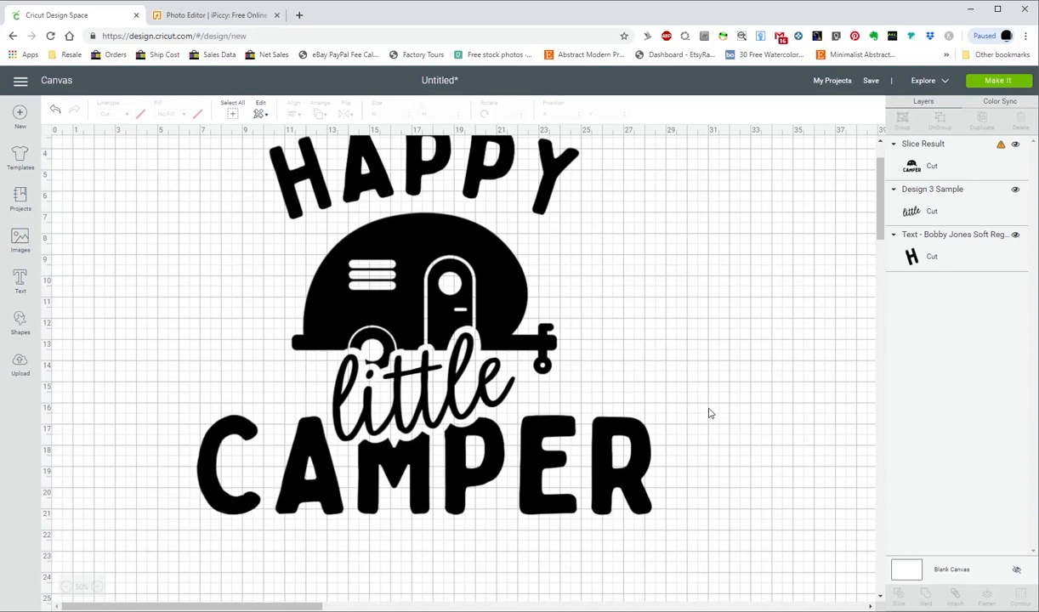
{"action": "scroll", "coordinate": [708, 413], "scroll_direction": "up", "scroll_amount": 1}
{"action": "scroll", "coordinate": [608, 272], "scroll_direction": "down", "scroll_amount": 1}
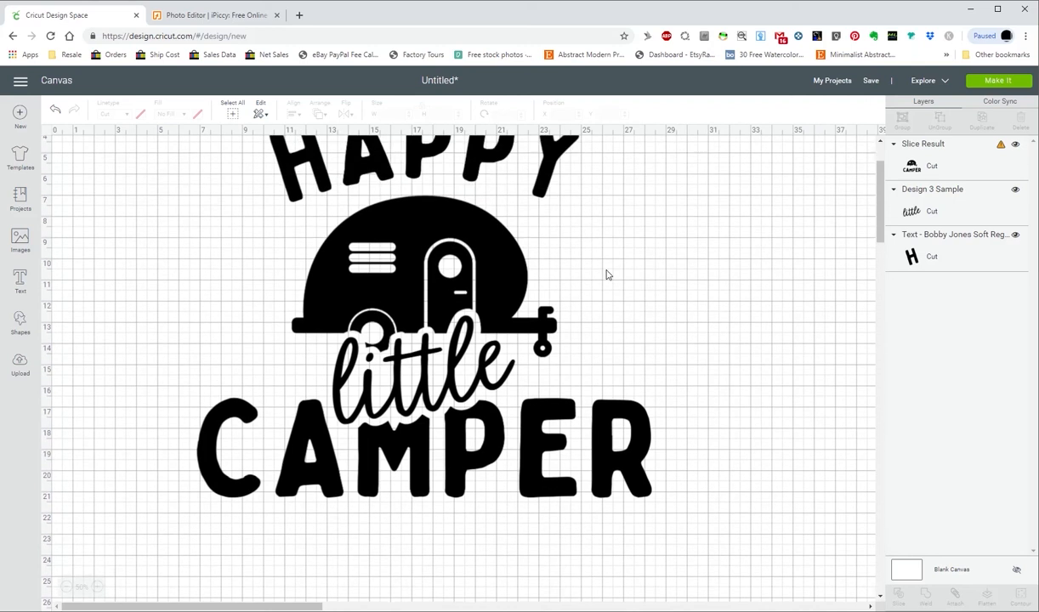
{"action": "scroll", "coordinate": [608, 278], "scroll_direction": "up", "scroll_amount": 1}
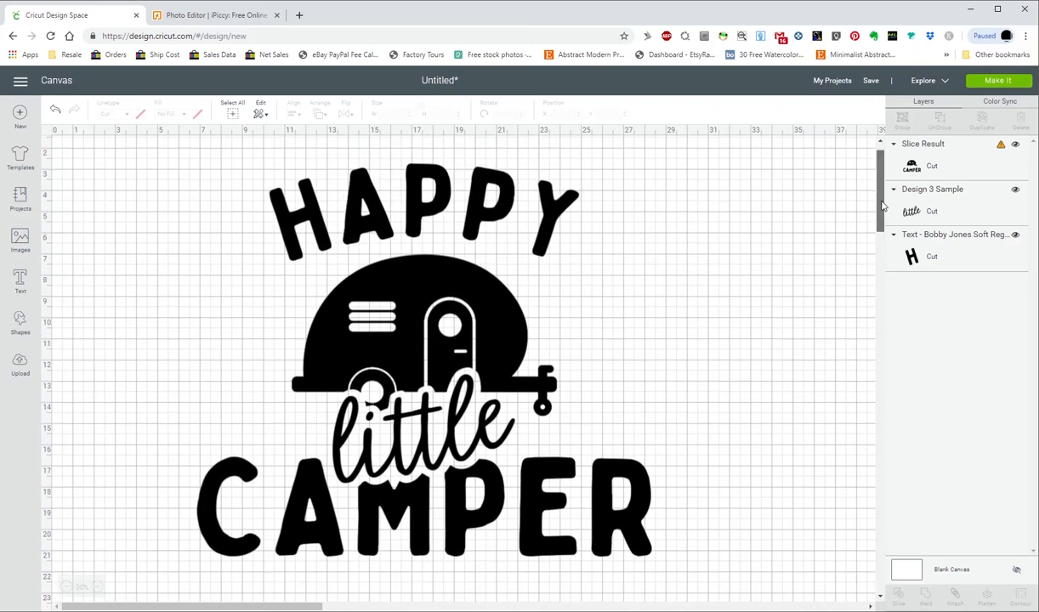
{"action": "scroll", "coordinate": [883, 204], "scroll_direction": "up", "scroll_amount": 1}
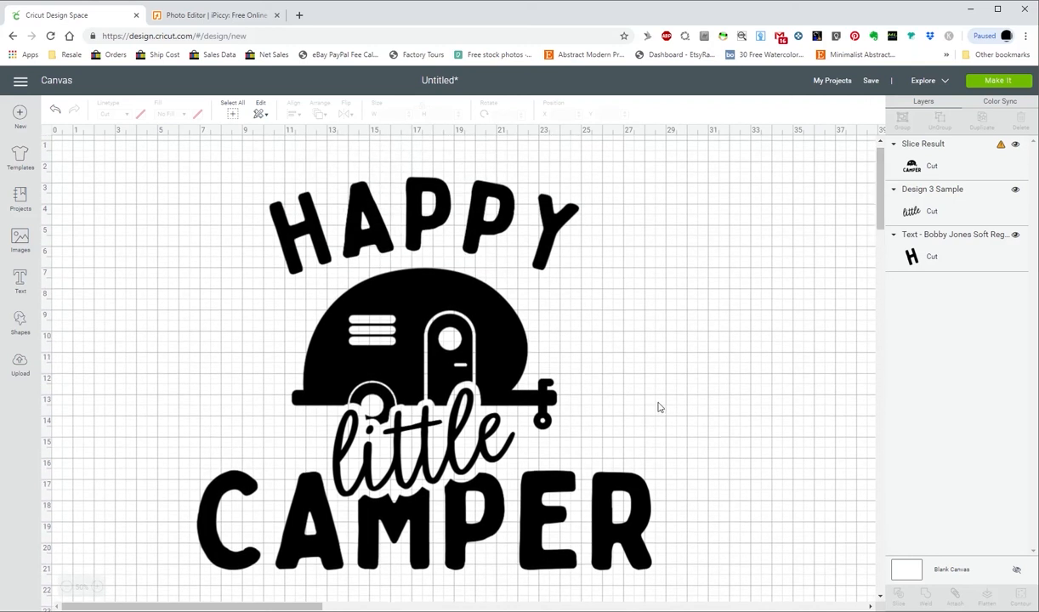